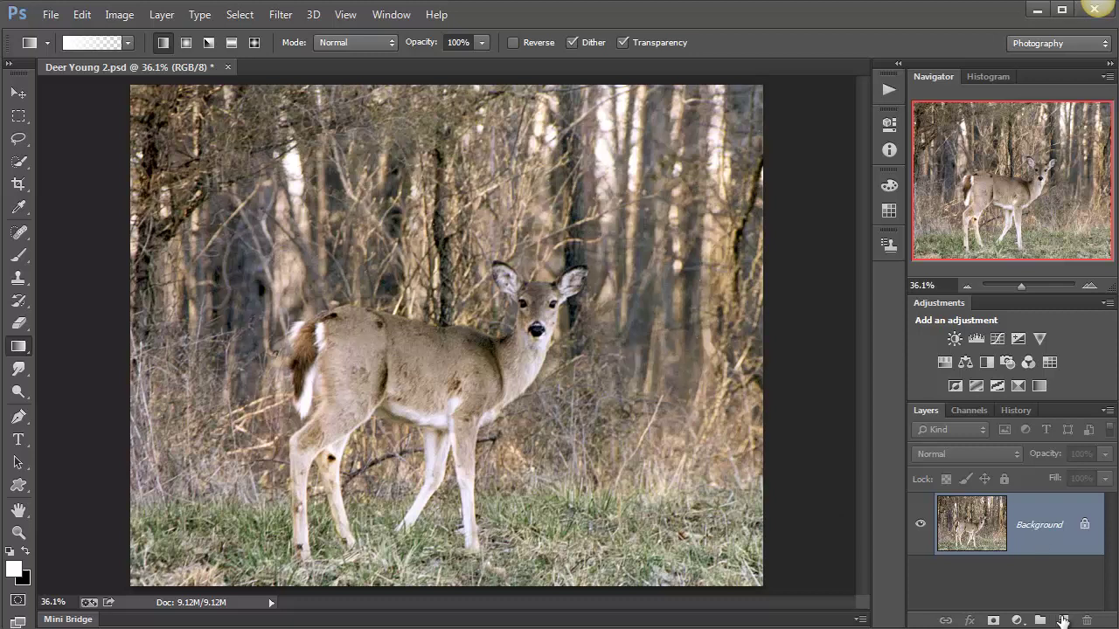
# Create a new layer above the deer photo and name it Fog
pyautogui.click(1064, 622)
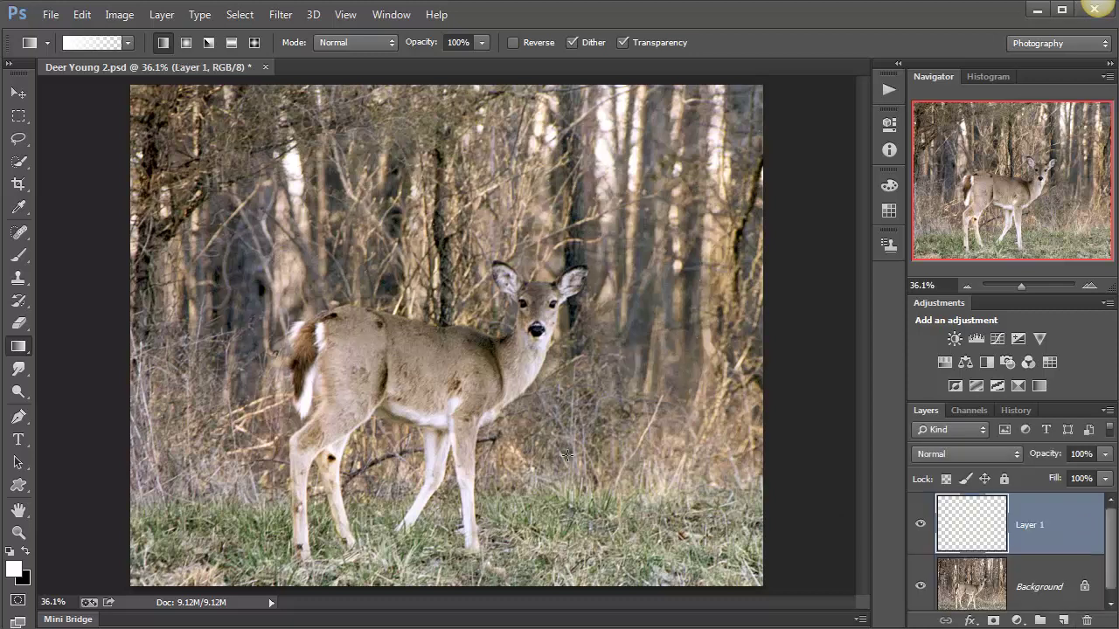
pyautogui.doubleClick(1029, 526)
pyautogui.write('Fog')
pyautogui.press('Return')
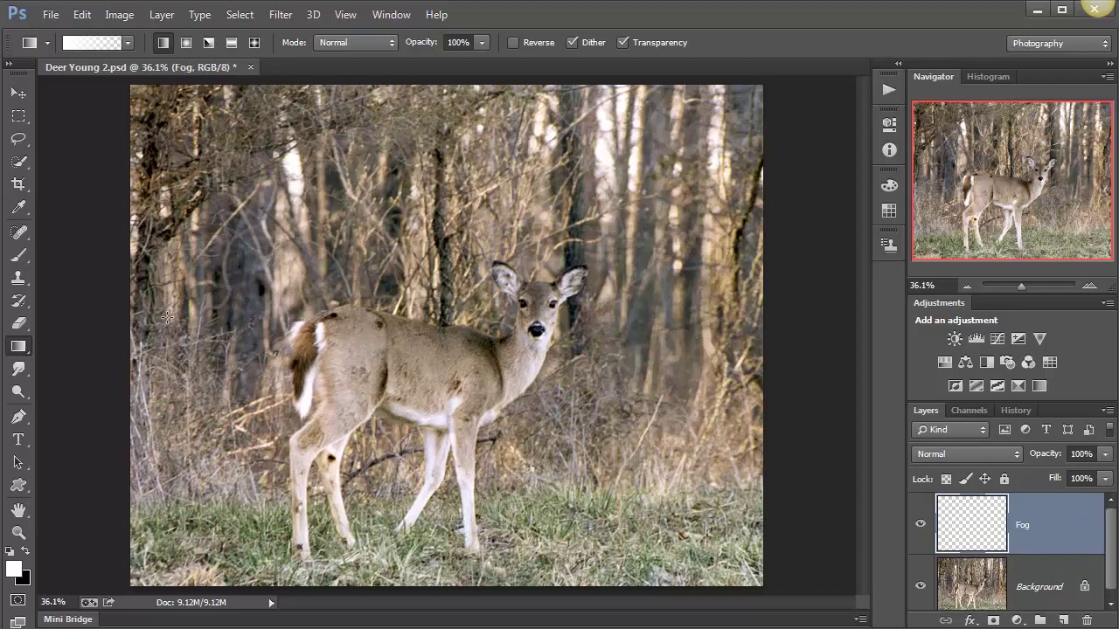
# With the Gradient tool active, examine the Gradient Editor's presets and the additional gradient sets it can load
pyautogui.click(15, 350)
pyautogui.click(13, 350)
pyautogui.click(94, 41)
pyautogui.moveTo(525, 158); pyautogui.dragTo(369, 105)
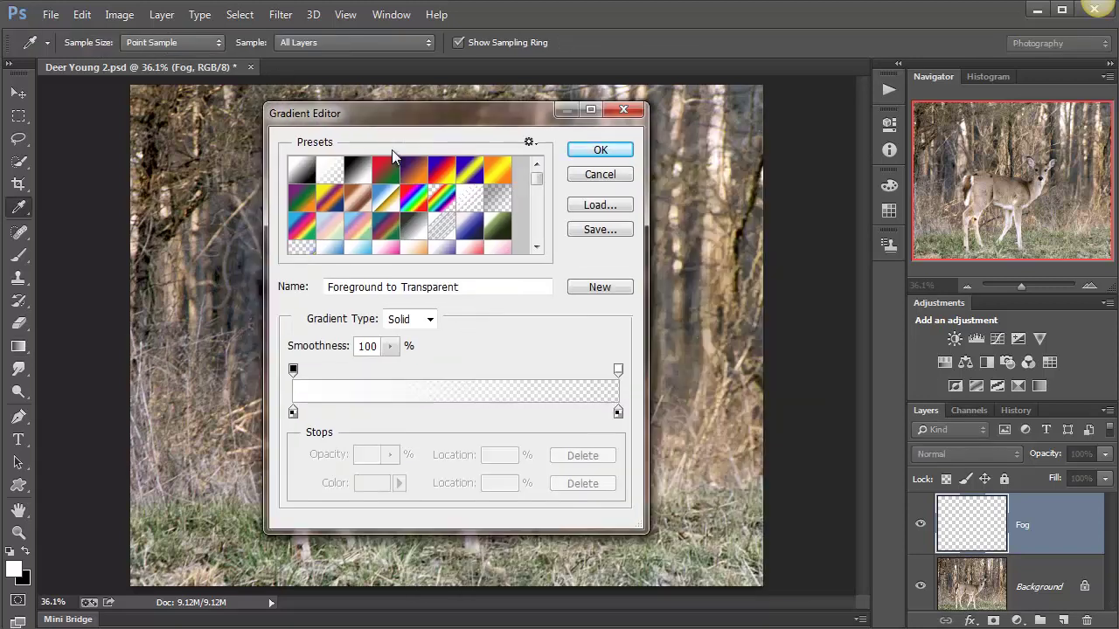
pyautogui.click(529, 143)
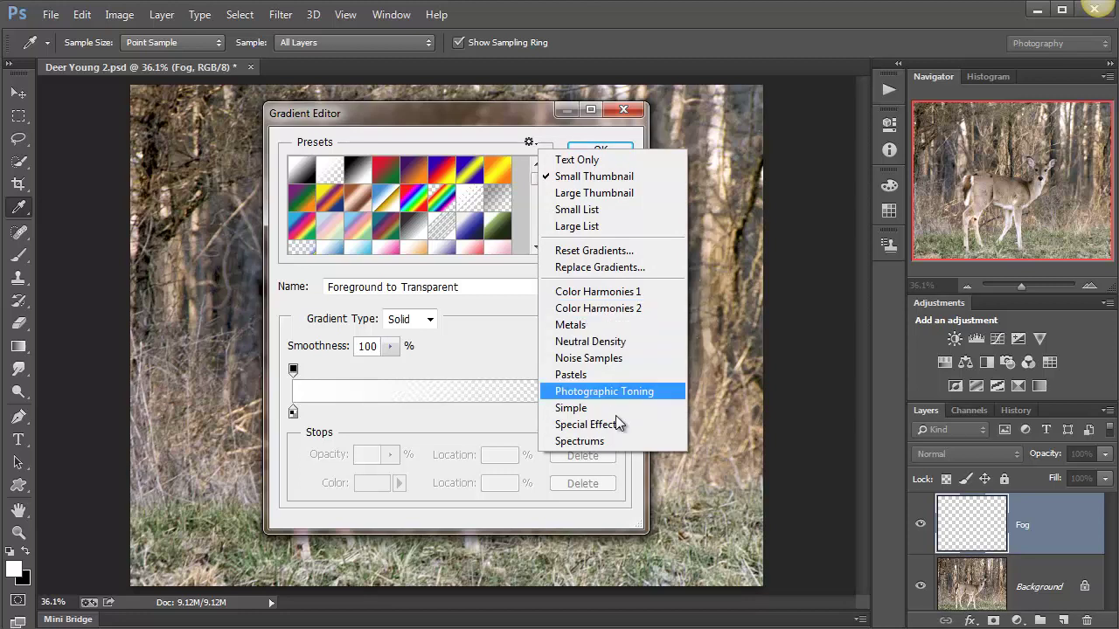
pyautogui.click(523, 109)
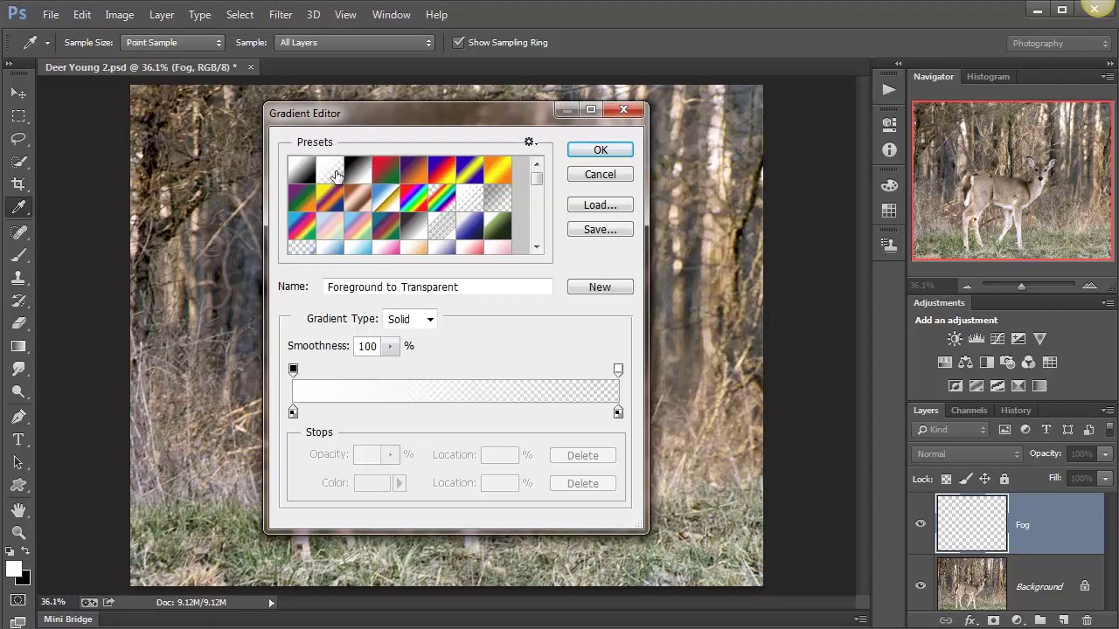
pyautogui.click(600, 174)
# Swap the foreground colour to black and check how the Foreground to Transparent preset looks in the Gradient Editor
pyautogui.press('x')
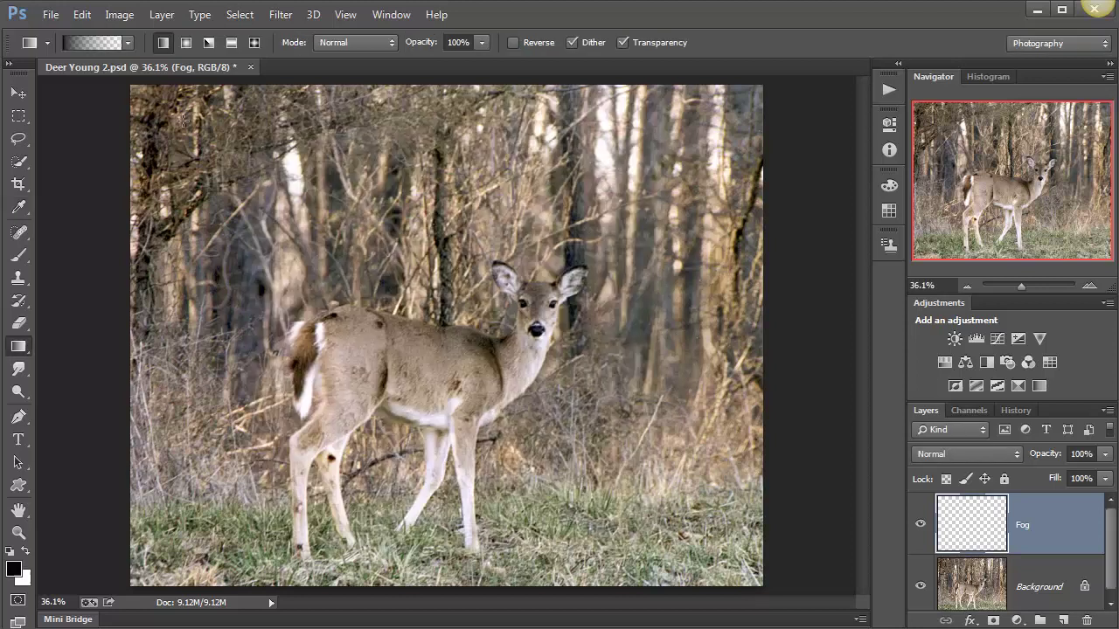
pyautogui.click(89, 43)
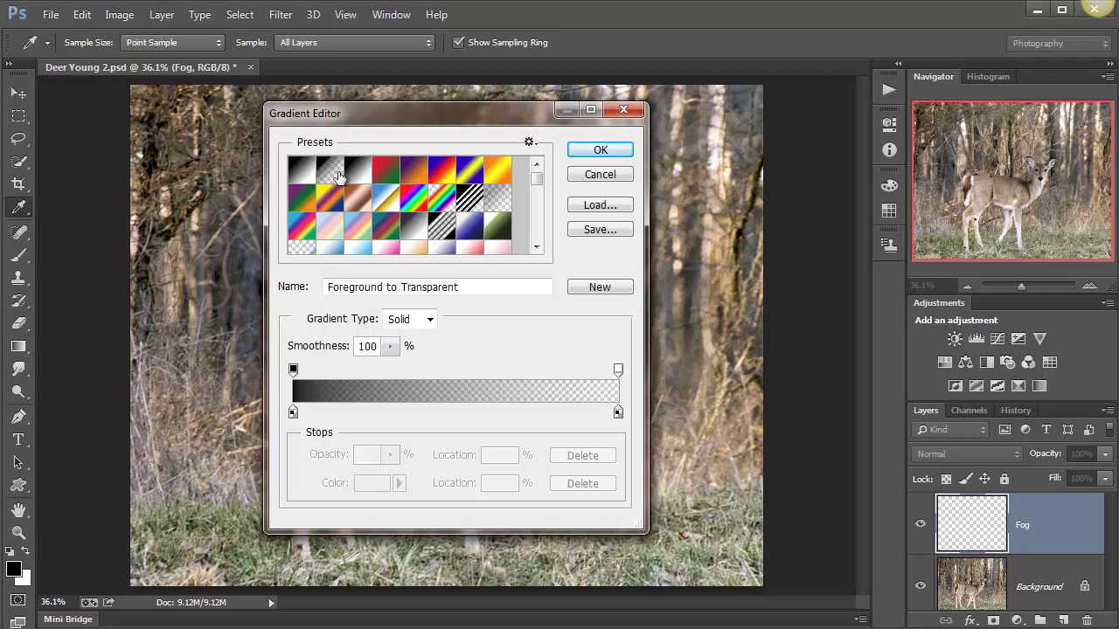
pyautogui.click(595, 178)
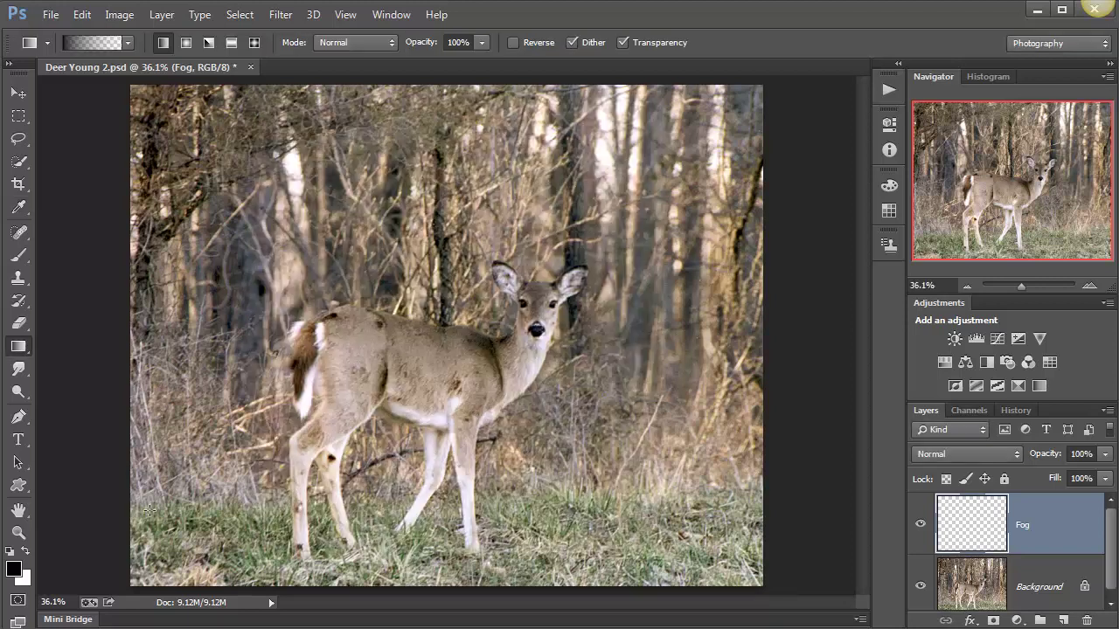
# Draw a white Foreground to Transparent gradient on the Fog layer, from the photo's lower edge straight up to above the deer's back
pyautogui.press('x')
pyautogui.click(92, 43)
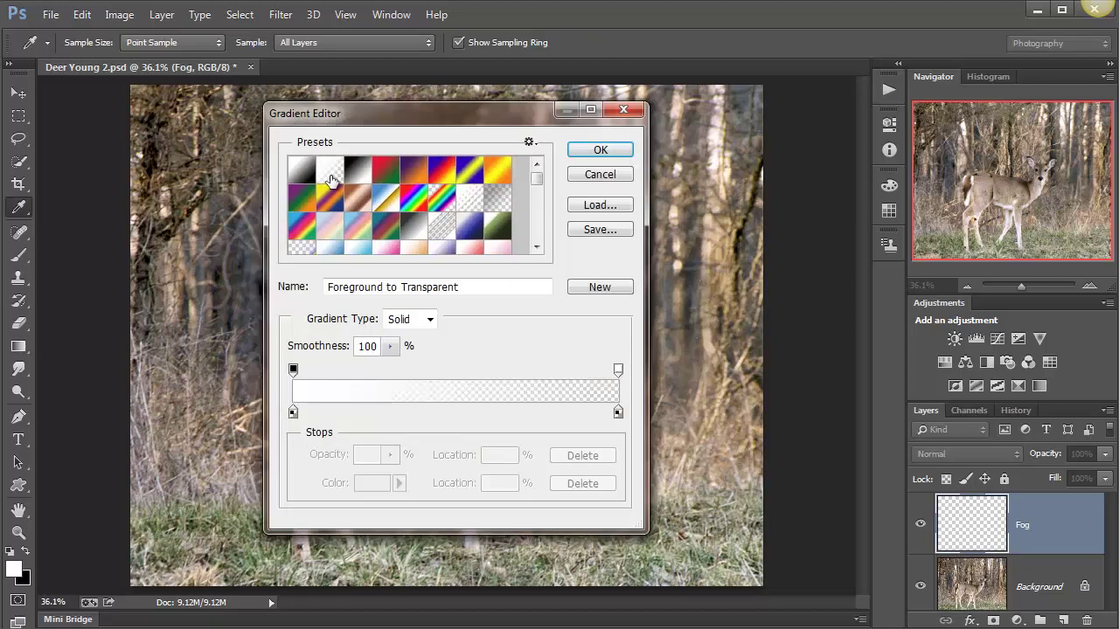
pyautogui.click(597, 152)
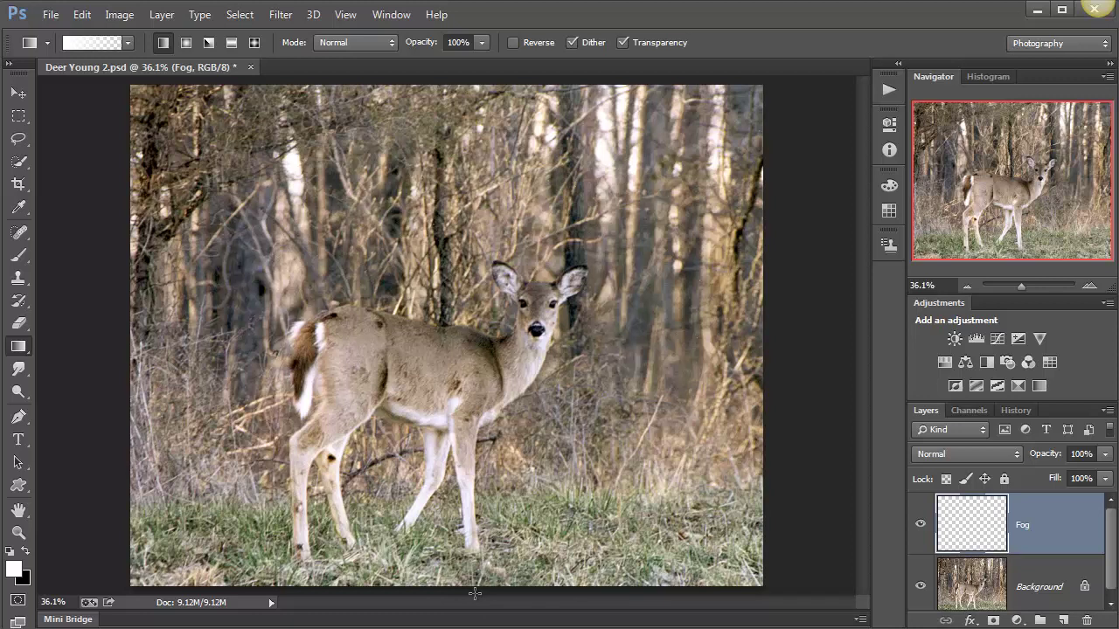
pyautogui.moveTo(475, 594); pyautogui.dragTo(470, 215)
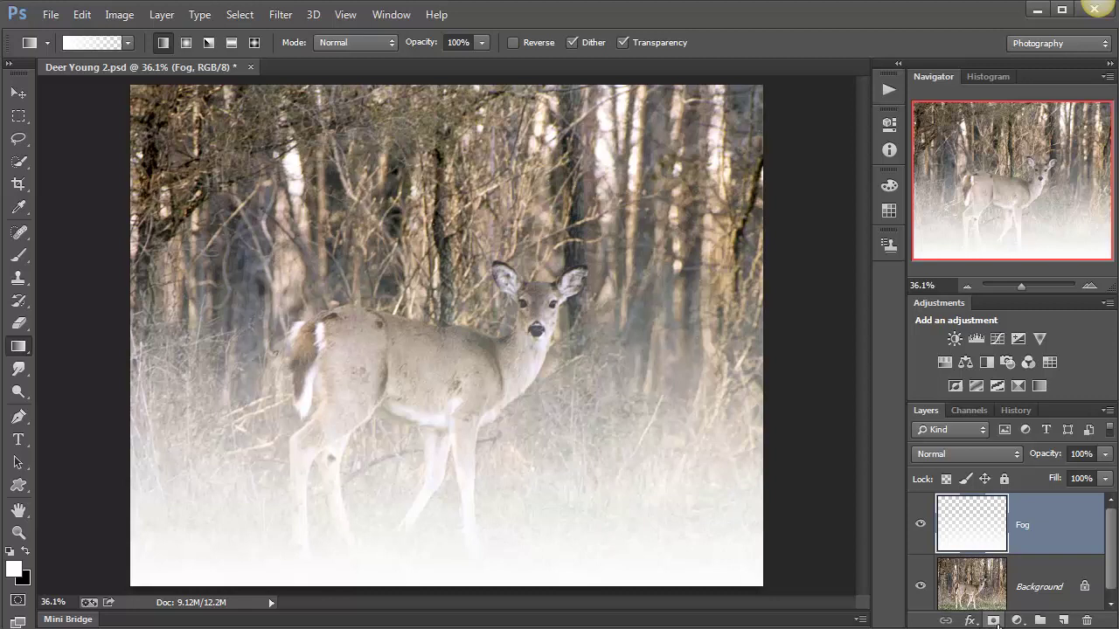
# Add a layer mask to the Fog layer and set up the Brush tool with a 78 px brush
pyautogui.click(994, 620)
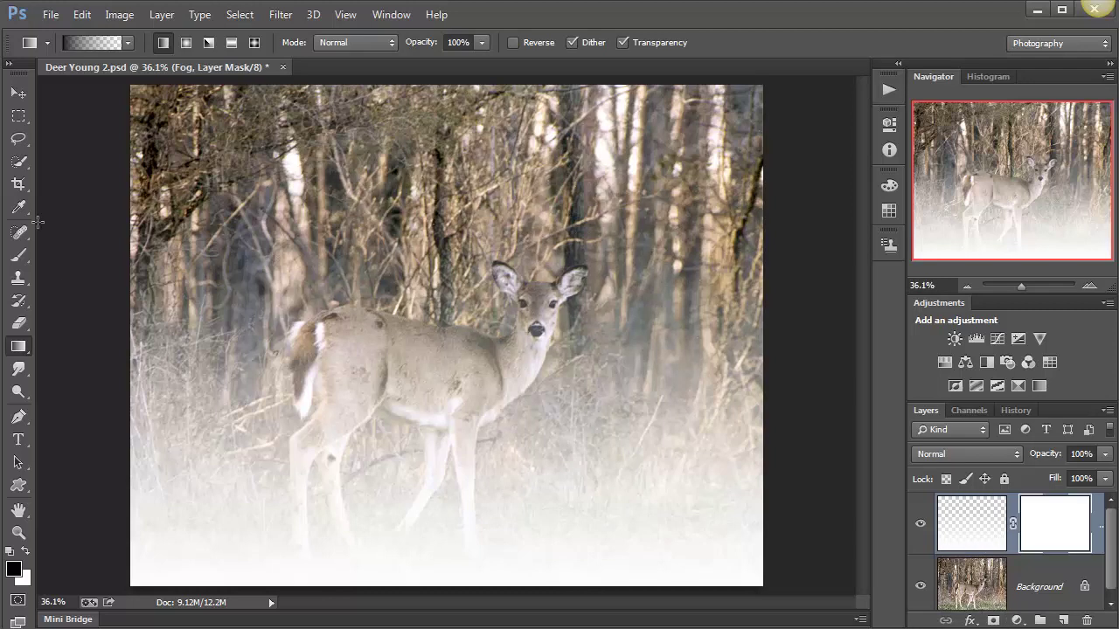
pyautogui.click(26, 255)
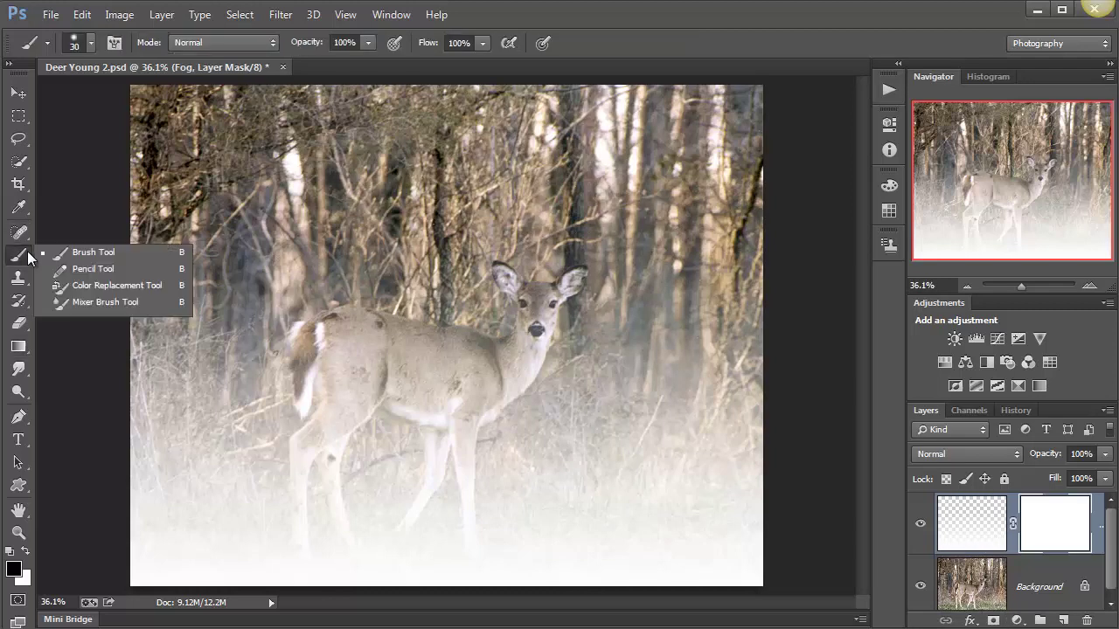
pyautogui.click(79, 253)
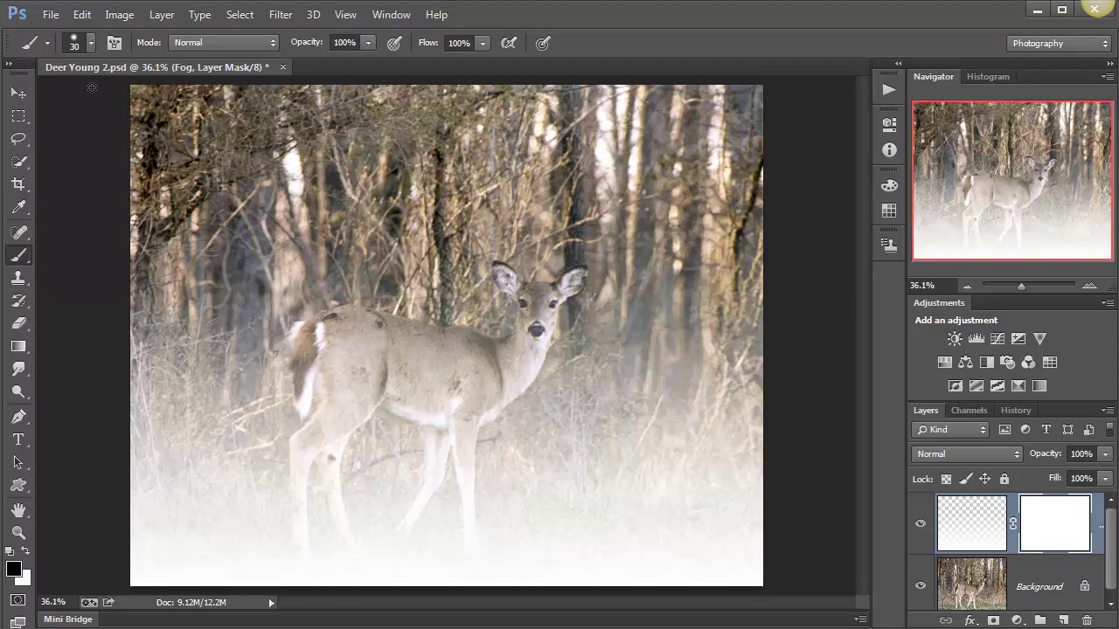
pyautogui.click(90, 42)
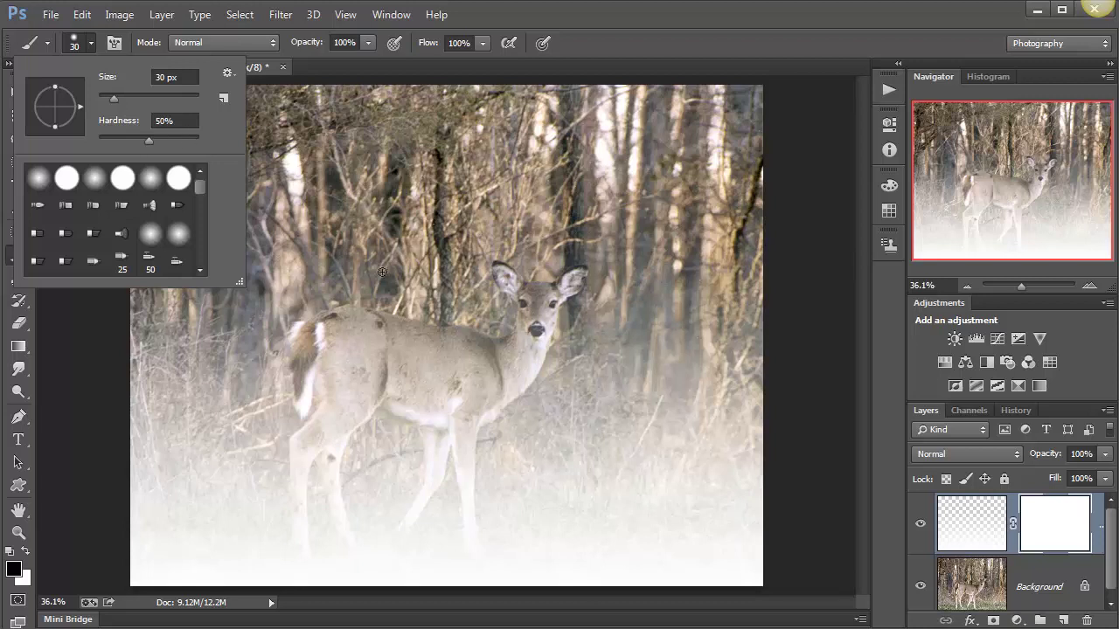
pyautogui.moveTo(114, 98); pyautogui.dragTo(137, 102)
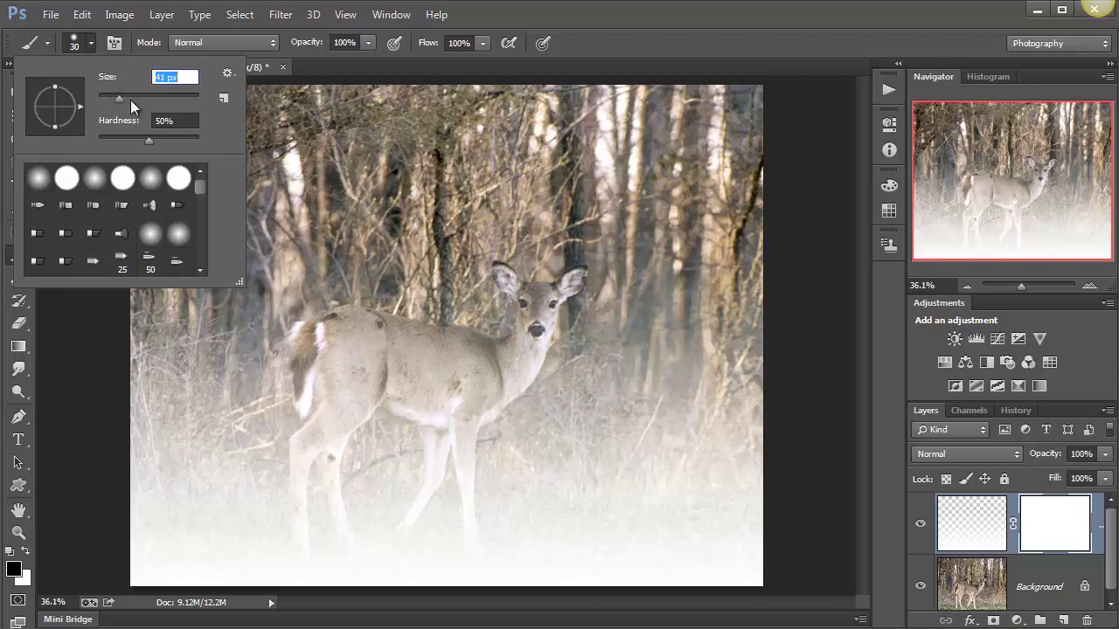
# Test a full-opacity dab on the deer's body, undo it, and set the brush opacity to 43%
pyautogui.click(409, 359)
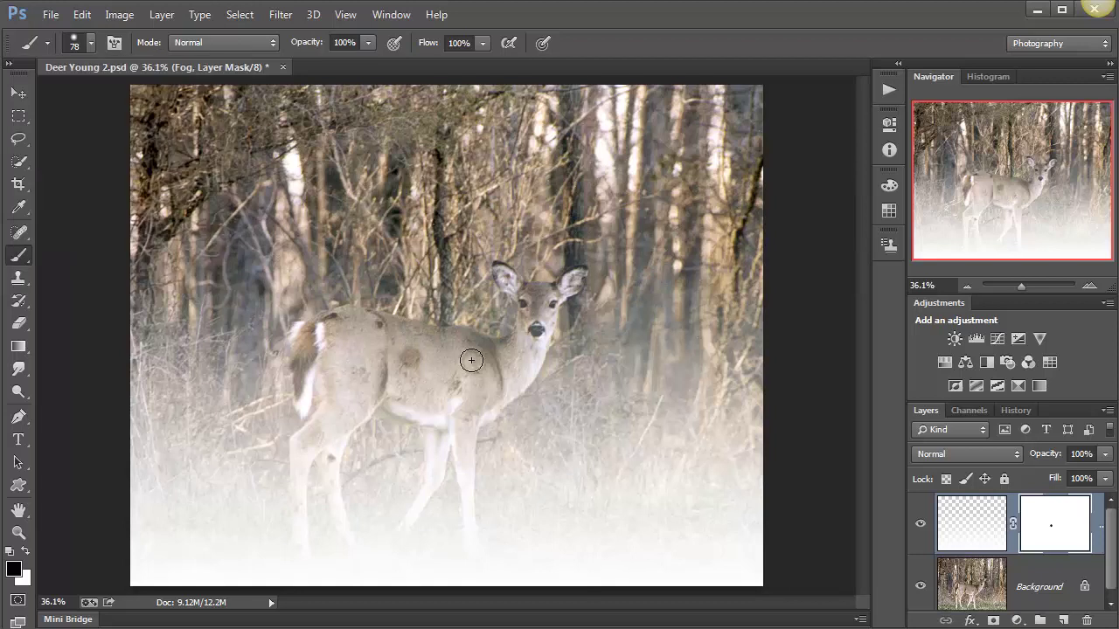
pyautogui.hotkey('ctrl', 'z')
pyautogui.moveTo(370, 40); pyautogui.dragTo(318, 64)
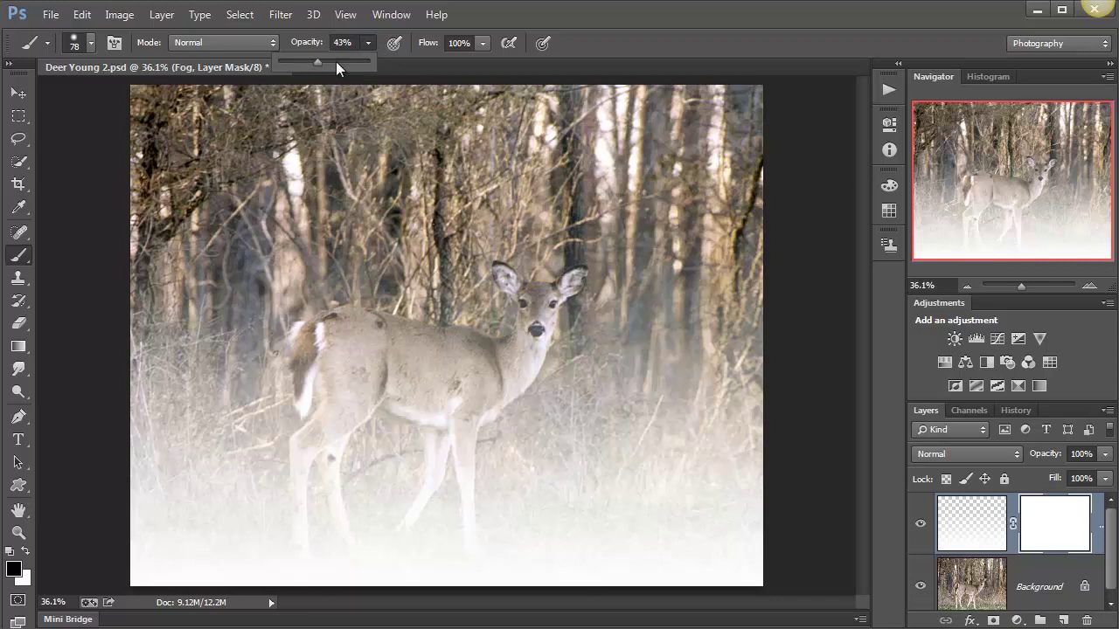
# Paint black on the fog mask over the deer's body, head and upper legs, enlarging the brush to 90 px
pyautogui.click(420, 368)
pyautogui.press(']')
pyautogui.press(']')
pyautogui.moveTo(443, 361)
pyautogui.mouseDown()
pyautogui.moveTo(380, 354)
pyautogui.moveTo(380, 366)
pyautogui.moveTo(447, 359)
pyautogui.moveTo(367, 342)
pyautogui.moveTo(489, 352)
pyautogui.moveTo(463, 389)
pyautogui.moveTo(532, 330)
pyautogui.moveTo(485, 367)
pyautogui.moveTo(518, 361)
pyautogui.moveTo(443, 409)
pyautogui.moveTo(493, 374)
pyautogui.moveTo(426, 399)
pyautogui.moveTo(365, 385)
pyautogui.moveTo(439, 408)
pyautogui.moveTo(389, 396)
pyautogui.moveTo(375, 359)
pyautogui.moveTo(362, 397)
pyautogui.moveTo(381, 343)
pyautogui.moveTo(365, 327)
pyautogui.moveTo(337, 328)
pyautogui.moveTo(299, 377)
pyautogui.moveTo(310, 395)
pyautogui.moveTo(358, 379)
pyautogui.moveTo(338, 424)
pyautogui.moveTo(537, 311)
pyautogui.moveTo(539, 328)
pyautogui.moveTo(547, 303)
pyautogui.moveTo(577, 280)
pyautogui.moveTo(564, 299)
pyautogui.moveTo(491, 287)
pyautogui.moveTo(519, 291)
pyautogui.mouseUp()
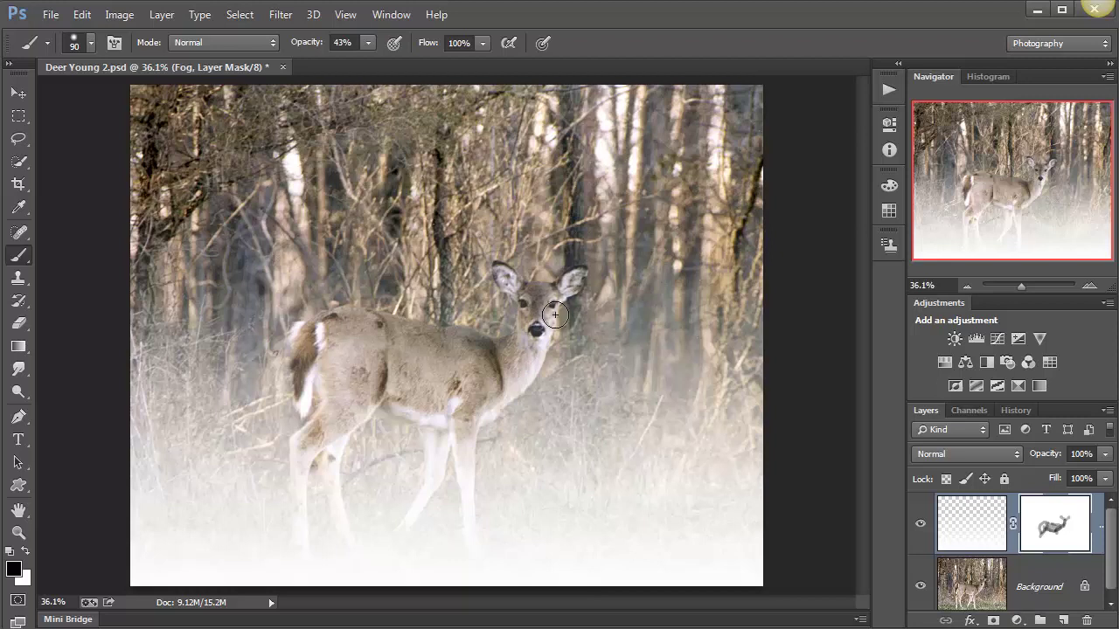
pyautogui.moveTo(443, 437); pyautogui.dragTo(438, 469)
pyautogui.moveTo(305, 444); pyautogui.dragTo(323, 464)
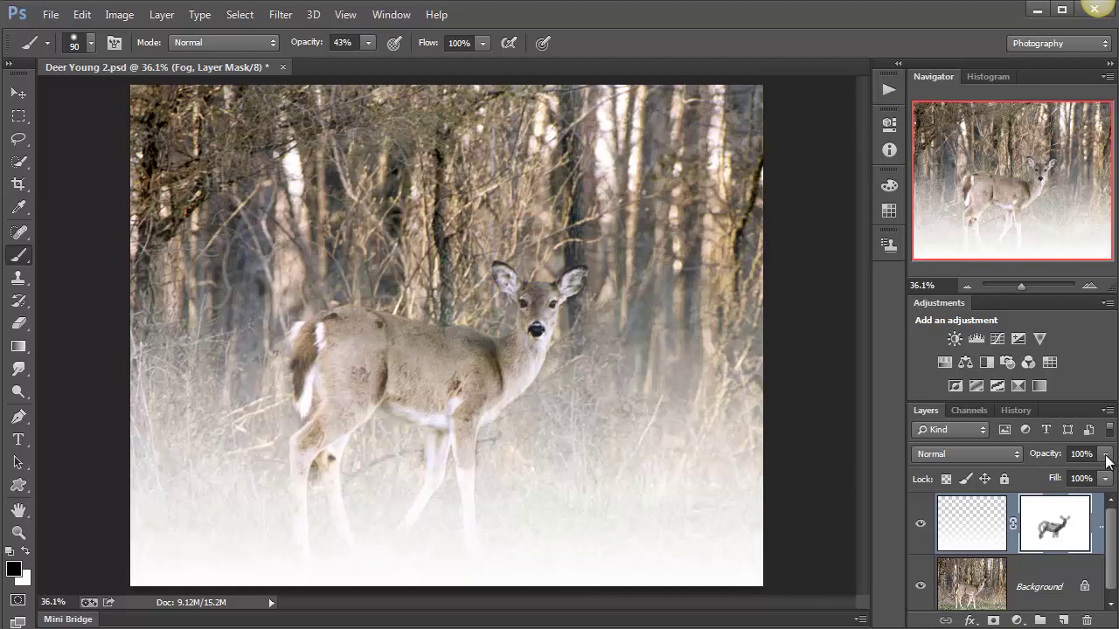
# Paint the fog partly back over the deer's body on the mask with a white 175 px brush at 26% opacity
pyautogui.moveTo(1106, 461)
pyautogui.mouseDown()
pyautogui.moveTo(1110, 486)
pyautogui.moveTo(1077, 486)
pyautogui.moveTo(1111, 479)
pyautogui.mouseUp()
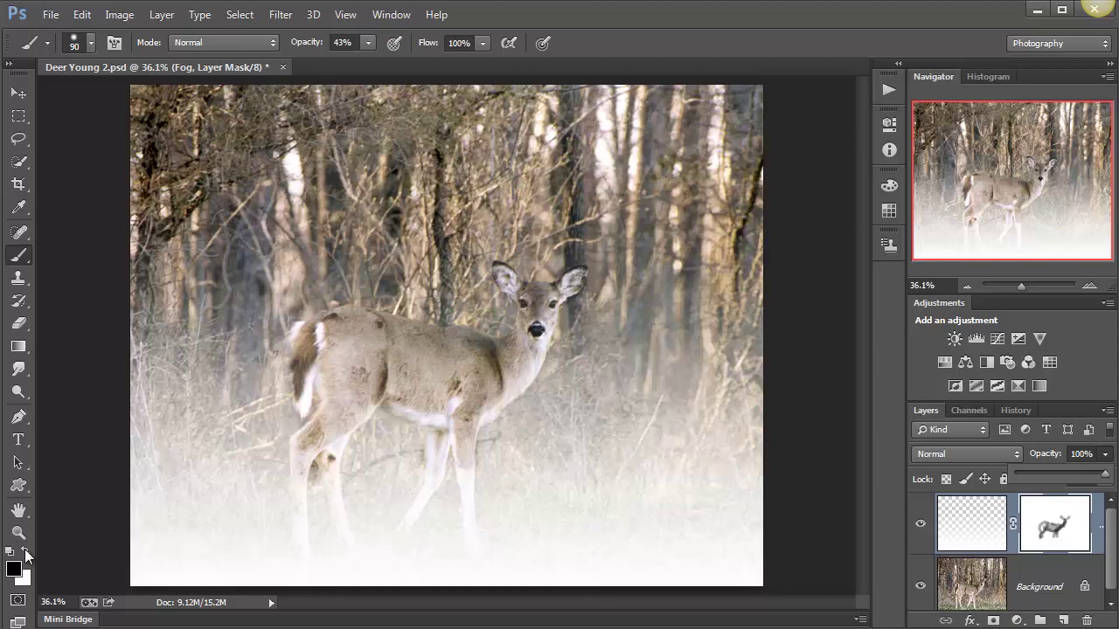
pyautogui.click(25, 554)
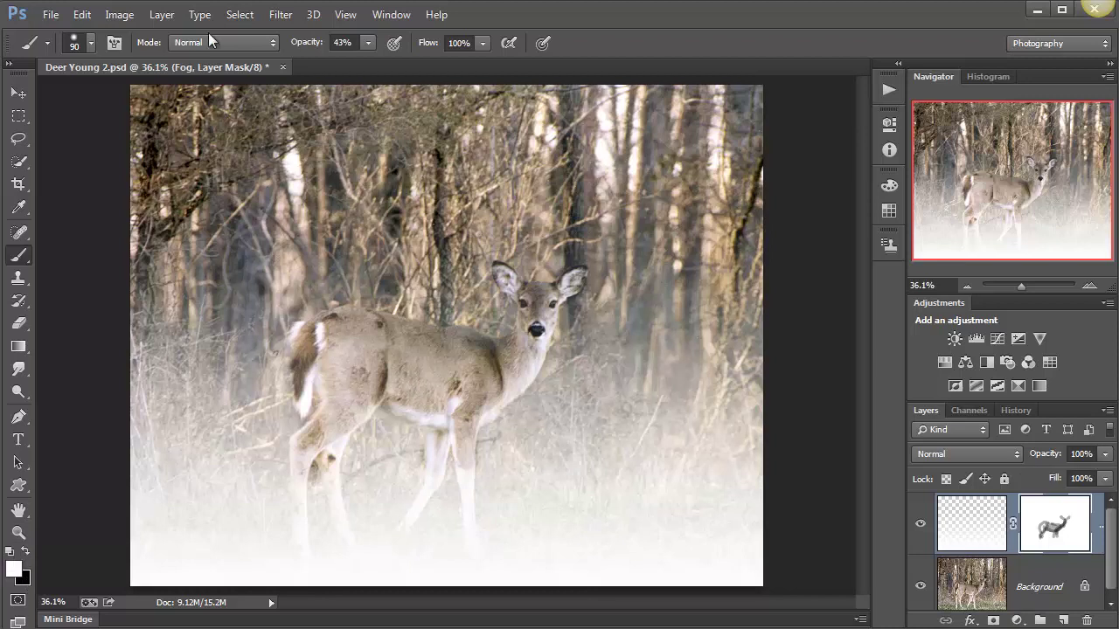
pyautogui.click(368, 42)
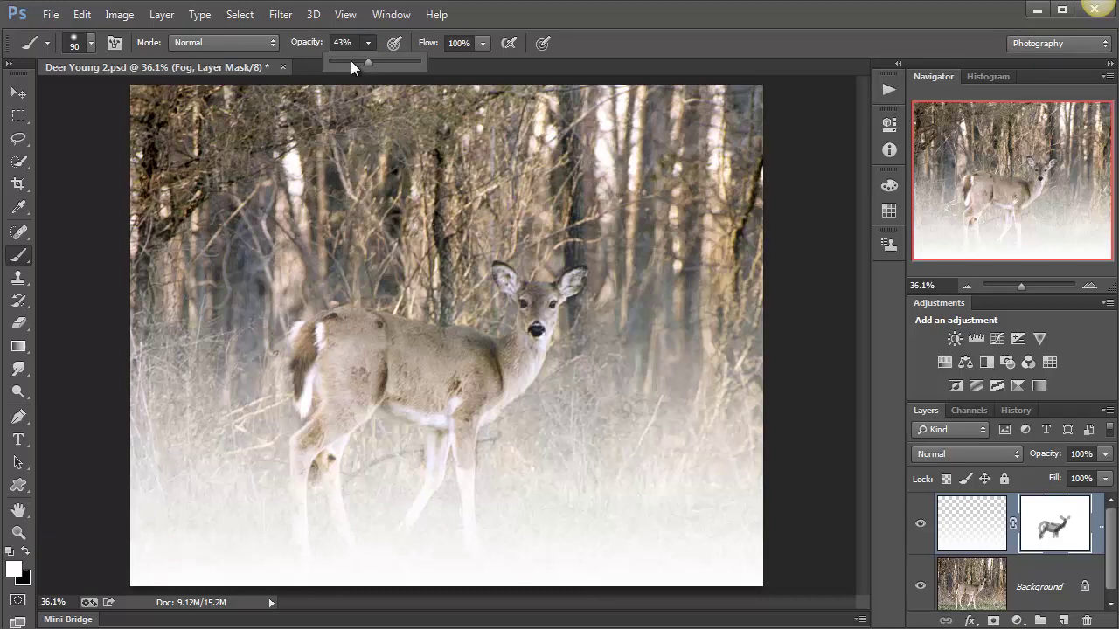
pyautogui.click(353, 61)
pyautogui.press(']')
pyautogui.press(']')
pyautogui.press(']')
pyautogui.press(']')
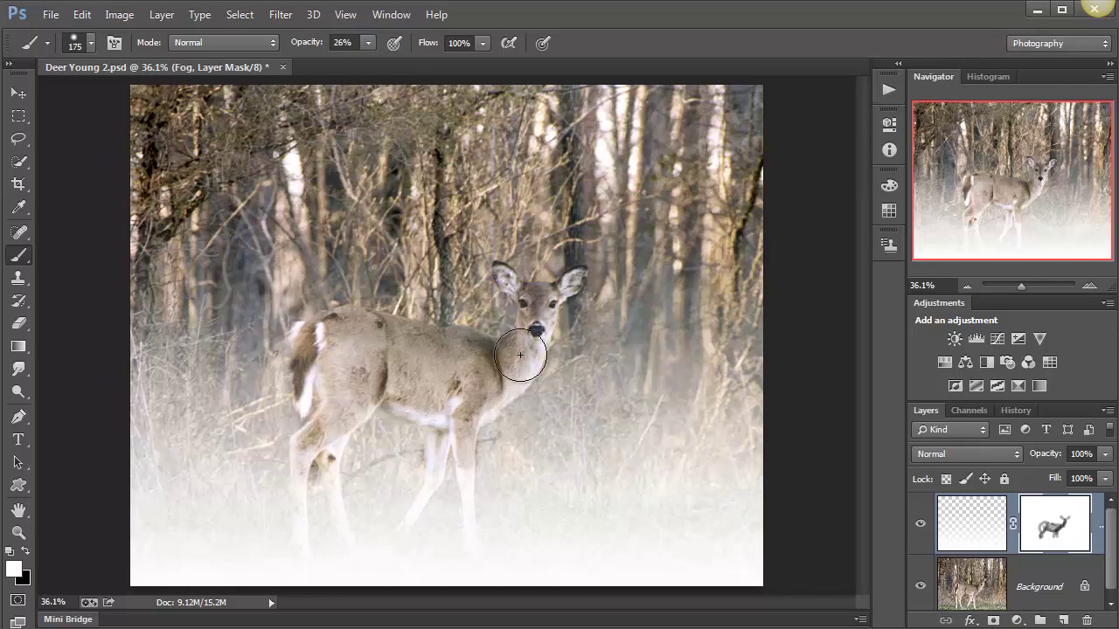
pyautogui.click(486, 372)
pyautogui.moveTo(444, 368); pyautogui.dragTo(345, 342)
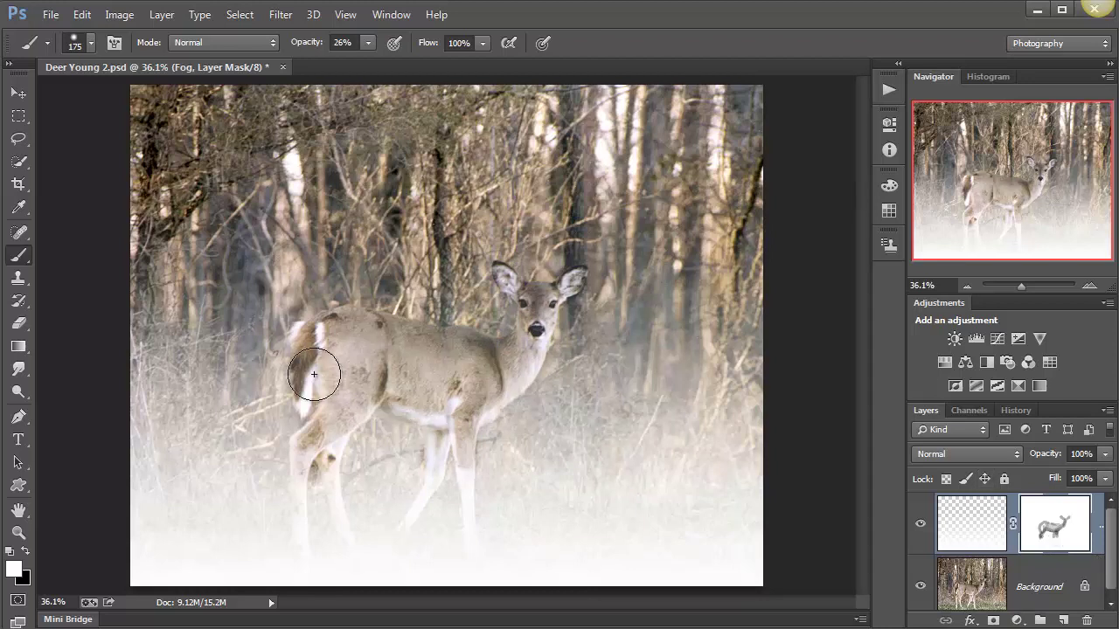
pyautogui.click(438, 396)
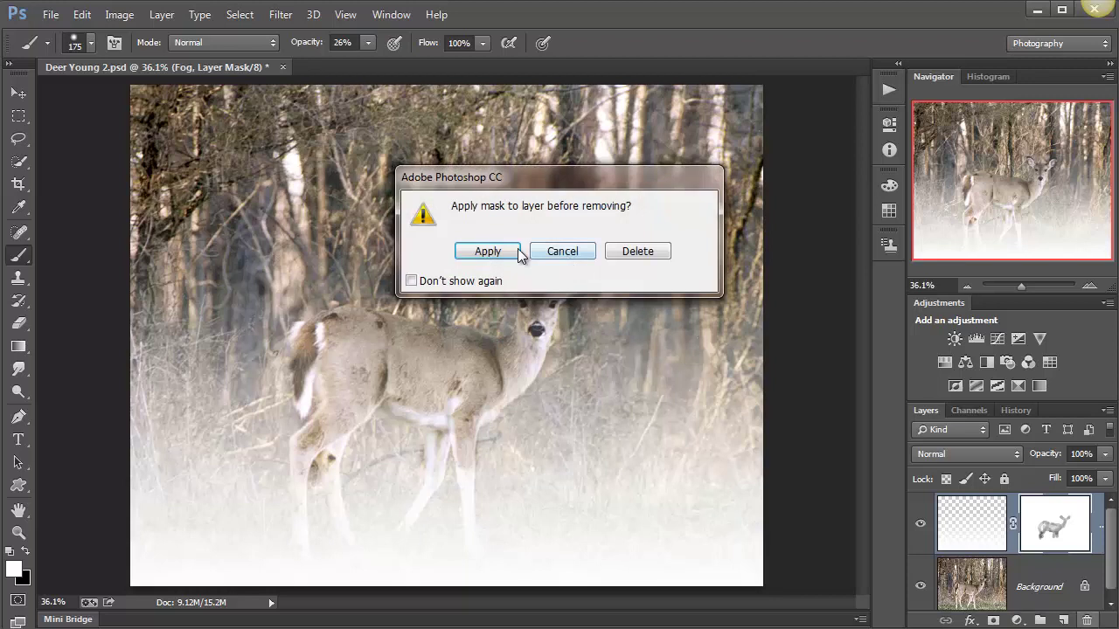
# Discard the layer mask without applying it and delete the Fog layer
pyautogui.click(637, 251)
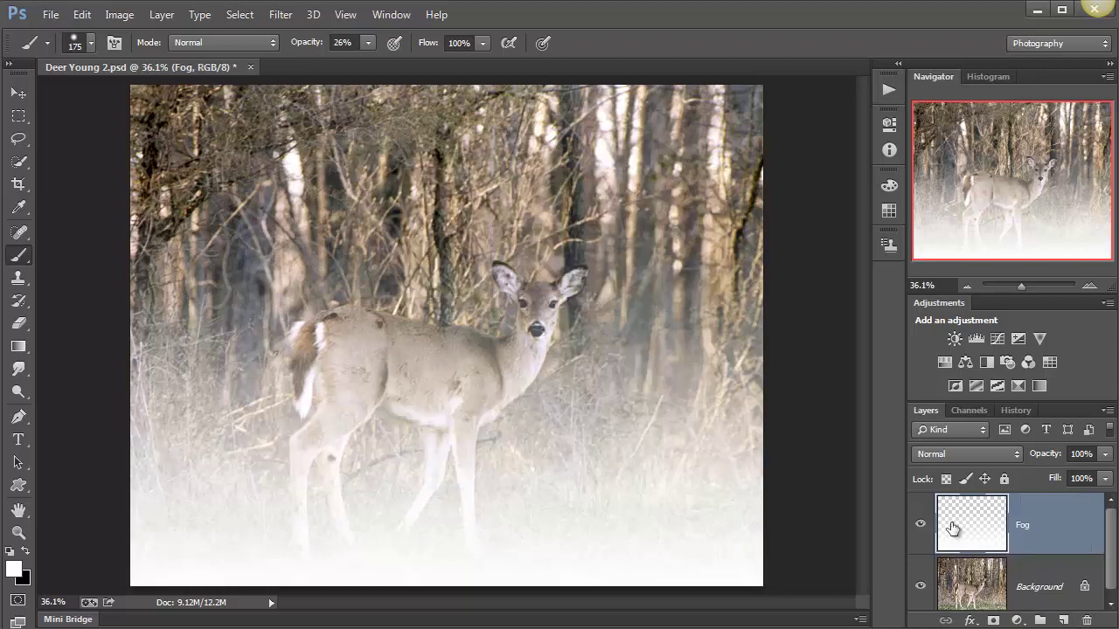
pyautogui.click(1088, 620)
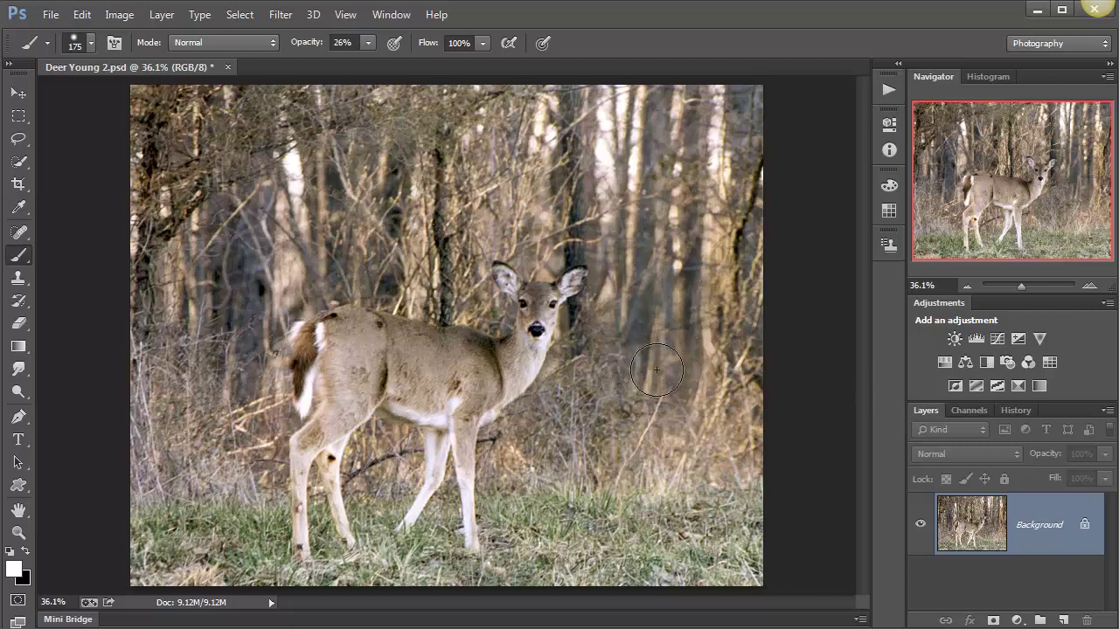
# Select the deer's head and body on the Background layer using the Quick Selection tool with an 80 px brush
pyautogui.click(18, 161)
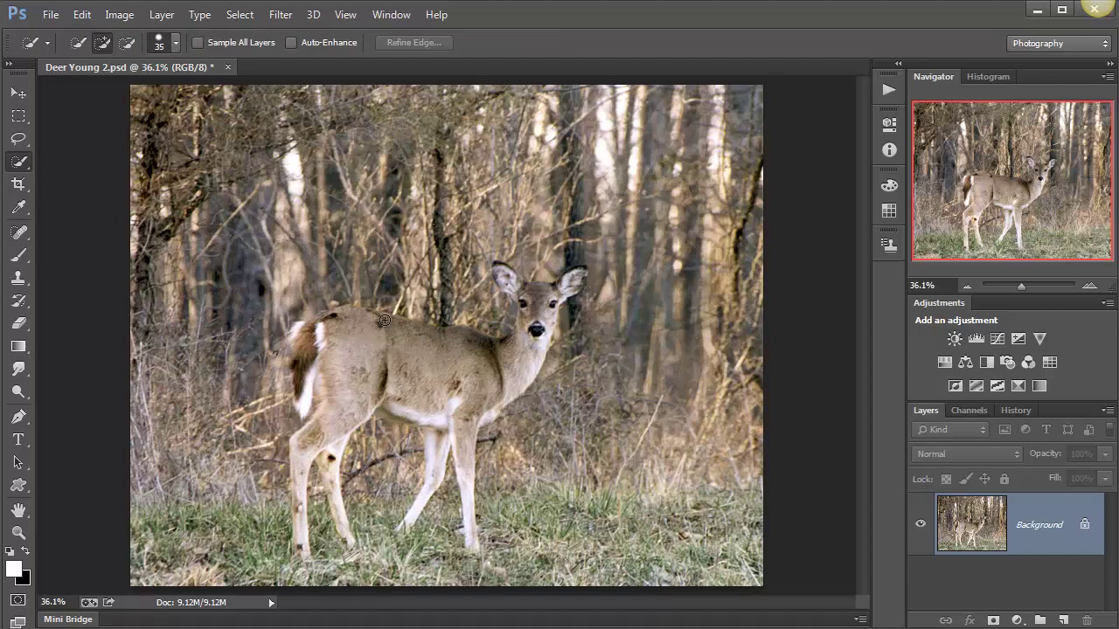
pyautogui.press(']')
pyautogui.press(']')
pyautogui.press(']')
pyautogui.press(']')
pyautogui.press(']')
pyautogui.moveTo(543, 326)
pyautogui.mouseDown()
pyautogui.moveTo(539, 316)
pyautogui.moveTo(516, 359)
pyautogui.mouseUp()
pyautogui.moveTo(420, 361)
pyautogui.mouseDown()
pyautogui.moveTo(336, 332)
pyautogui.moveTo(320, 362)
pyautogui.moveTo(311, 328)
pyautogui.moveTo(301, 337)
pyautogui.mouseUp()
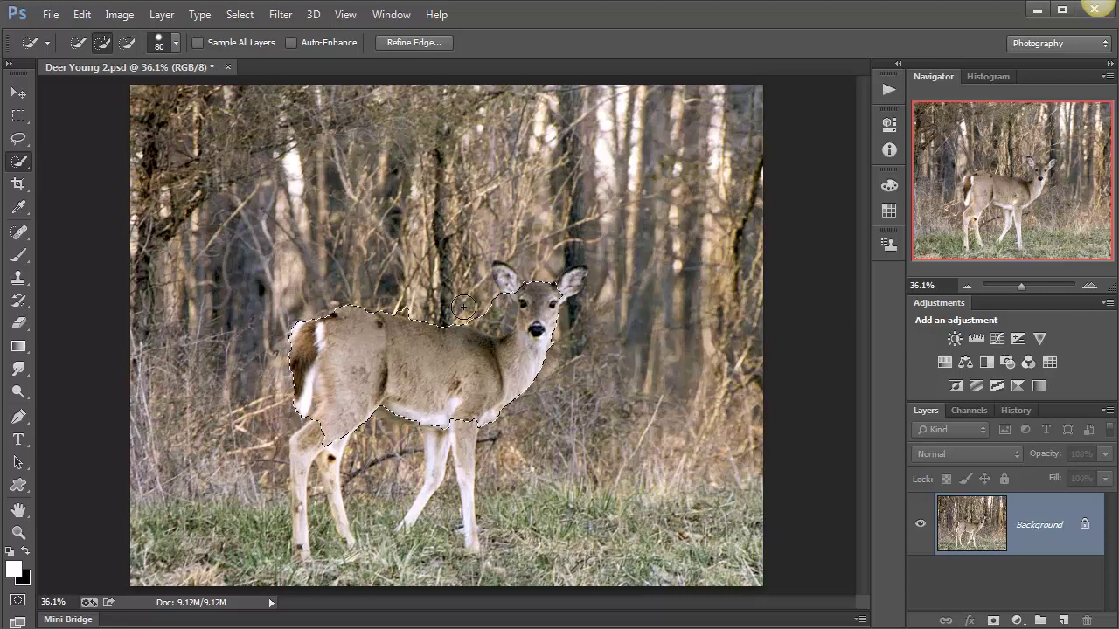
# Refine the deer selection by adding the ears and upper legs and subtracting the background behind the neck, using a 45 px brush
pyautogui.press('alt')
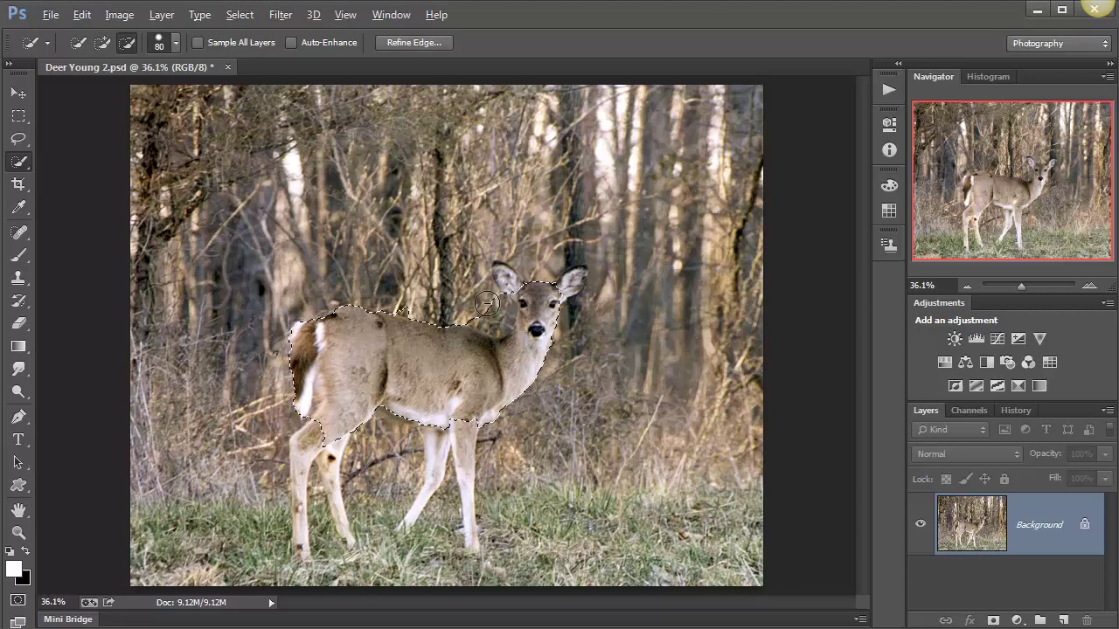
pyautogui.moveTo(495, 283); pyautogui.dragTo(514, 279)
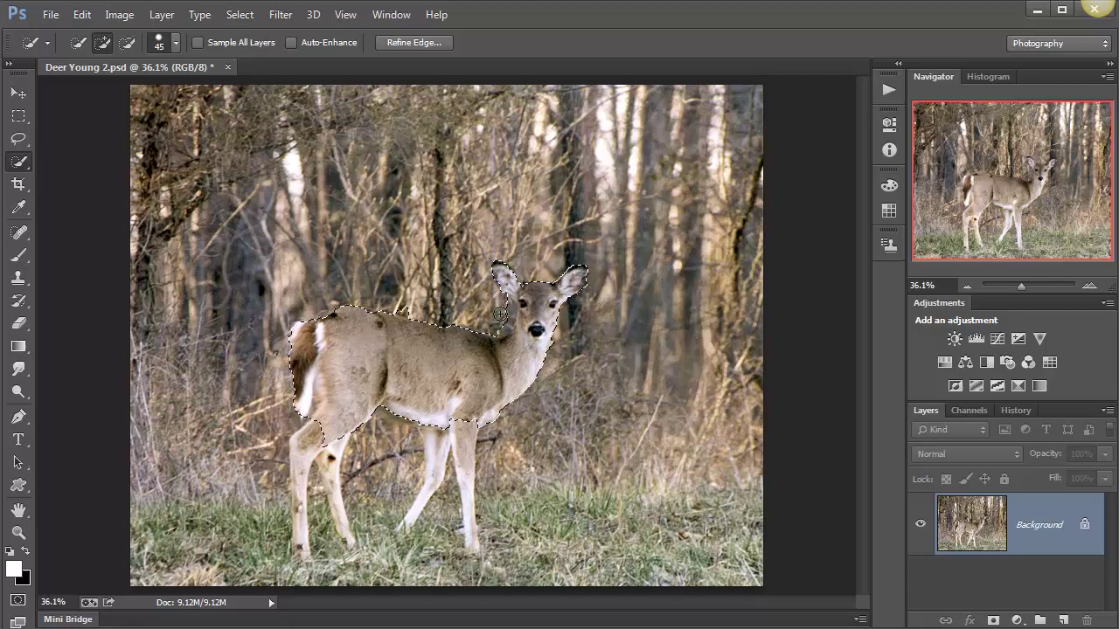
pyautogui.press('alt')
pyautogui.moveTo(440, 434)
pyautogui.mouseDown()
pyautogui.moveTo(424, 472)
pyautogui.moveTo(308, 441)
pyautogui.mouseUp()
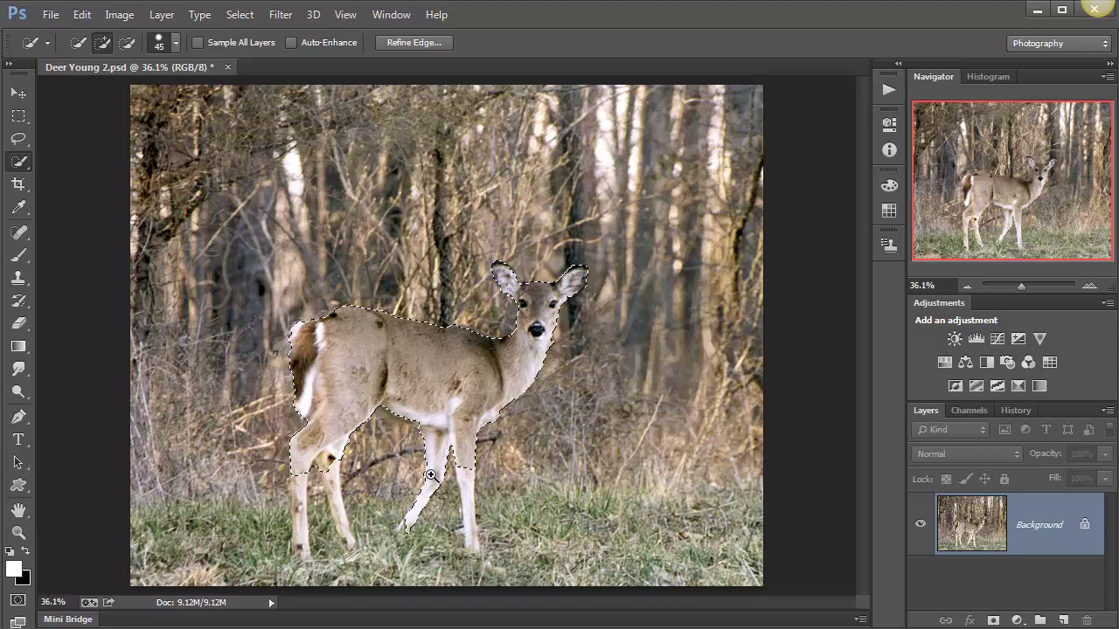
# Add the deer's lower front leg and both hind legs down to the hooves to the selection using a 25 px brush
pyautogui.keyDown('ctrl'); pyautogui.click(439, 469); pyautogui.keyUp('ctrl')
pyautogui.keyDown('ctrl'); pyautogui.click(440, 469); pyautogui.keyUp('ctrl')
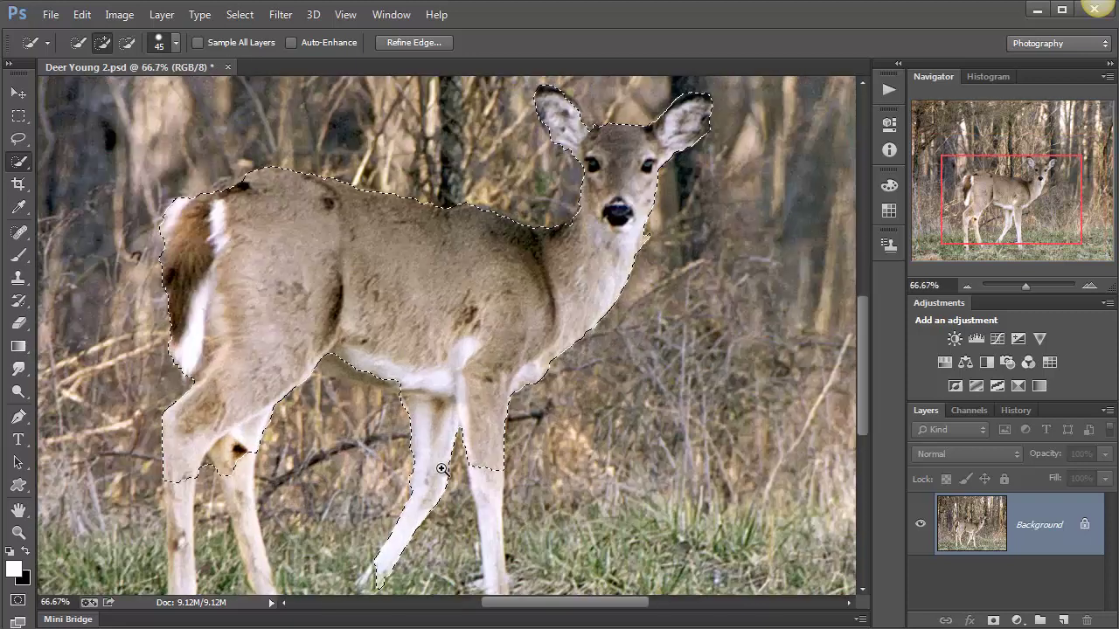
pyautogui.keyDown('ctrl'); pyautogui.click(444, 466); pyautogui.keyUp('ctrl')
pyautogui.moveTo(465, 468); pyautogui.dragTo(498, 281)
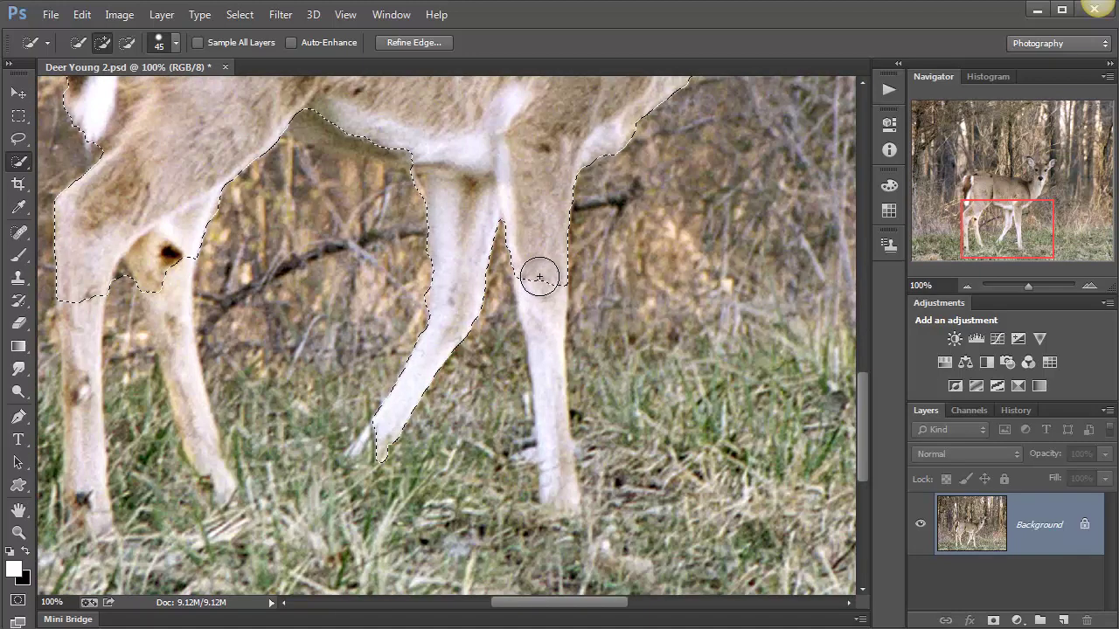
pyautogui.press('[')
pyautogui.press('[')
pyautogui.press('[')
pyautogui.press('[')
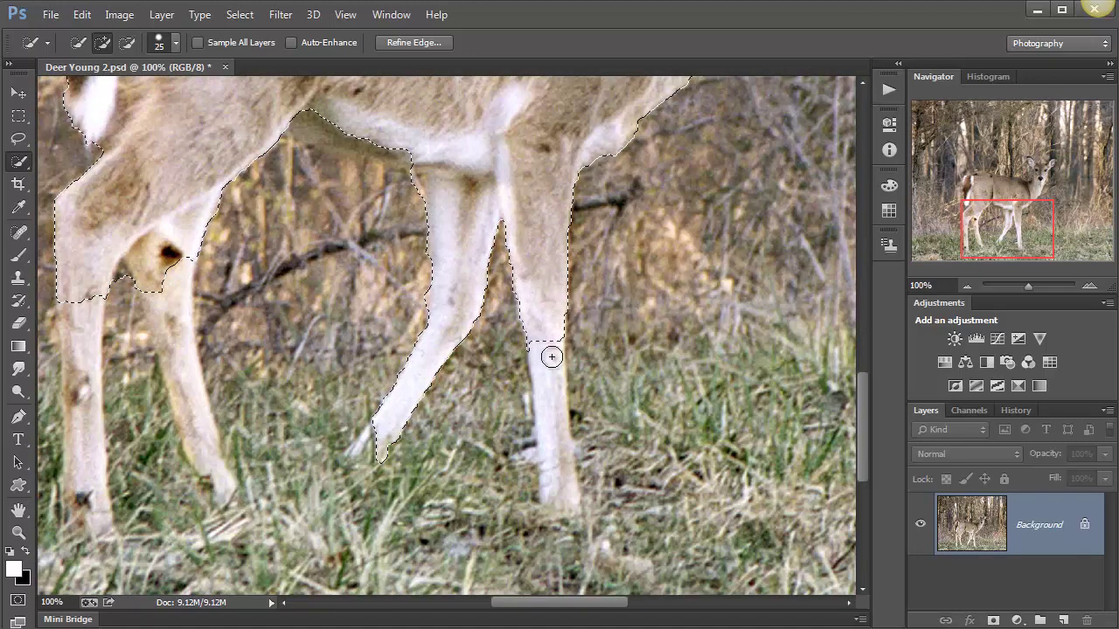
pyautogui.moveTo(554, 394)
pyautogui.mouseDown()
pyautogui.moveTo(555, 429)
pyautogui.moveTo(518, 443)
pyautogui.mouseUp()
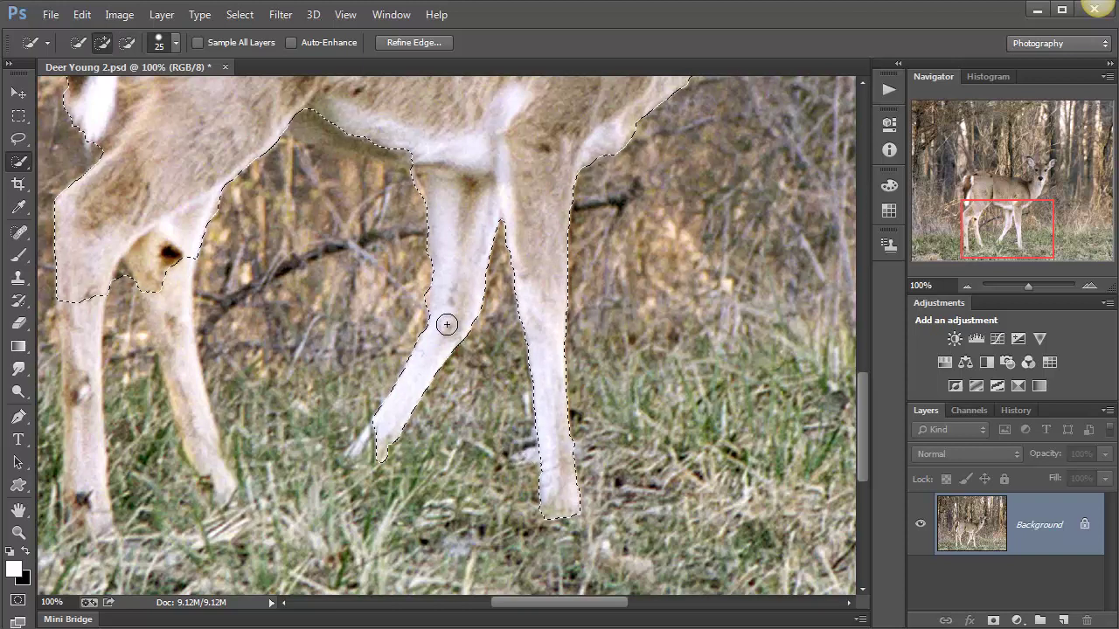
pyautogui.moveTo(163, 285)
pyautogui.mouseDown()
pyautogui.moveTo(190, 400)
pyautogui.moveTo(143, 361)
pyautogui.moveTo(128, 320)
pyautogui.moveTo(139, 341)
pyautogui.moveTo(142, 321)
pyautogui.moveTo(126, 302)
pyautogui.moveTo(80, 362)
pyautogui.moveTo(90, 352)
pyautogui.moveTo(85, 243)
pyautogui.moveTo(83, 284)
pyautogui.mouseUp()
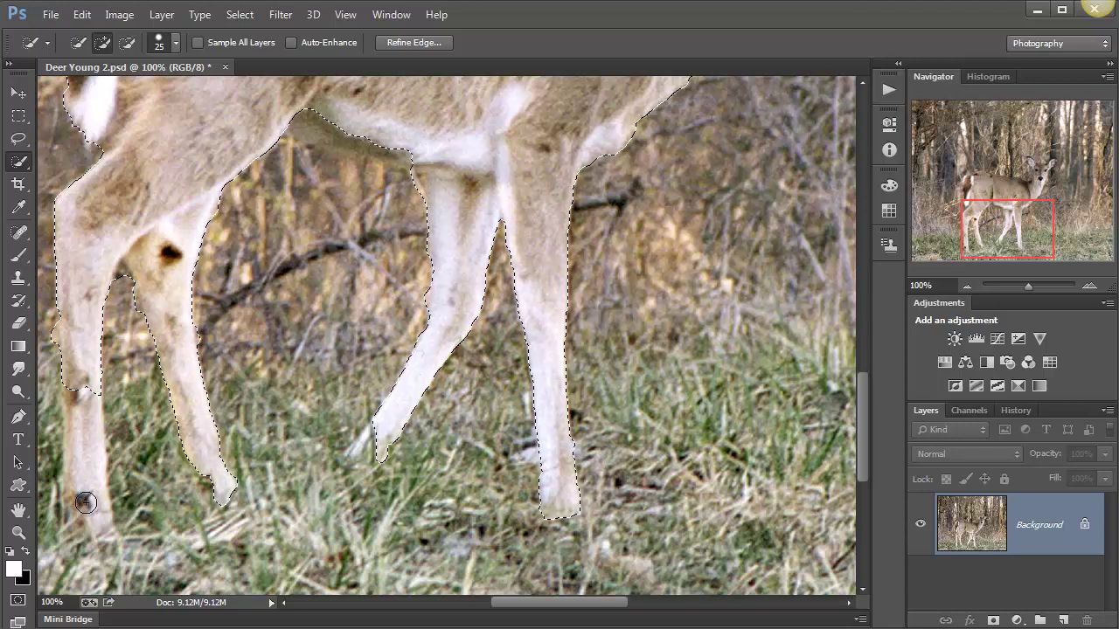
pyautogui.moveTo(85, 502)
pyautogui.mouseDown()
pyautogui.moveTo(80, 379)
pyautogui.moveTo(99, 528)
pyautogui.mouseUp()
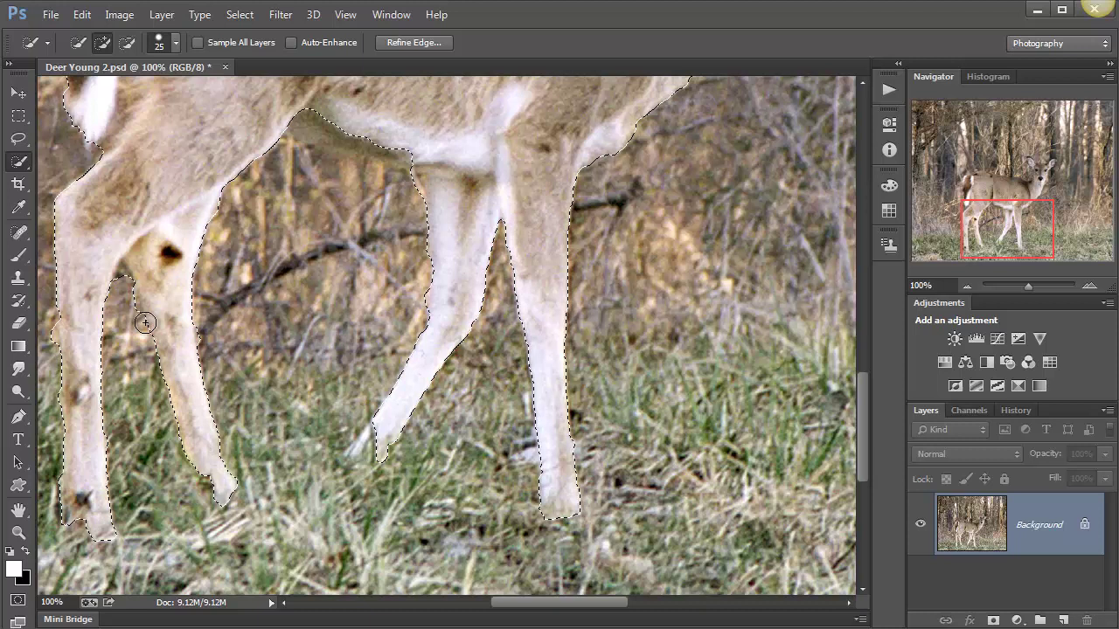
# Add the missed dark patch on the deer's rump to the selection and subtract the background sliver beside the throat
pyautogui.moveTo(213, 271); pyautogui.dragTo(300, 475)
pyautogui.moveTo(237, 232); pyautogui.dragTo(281, 432)
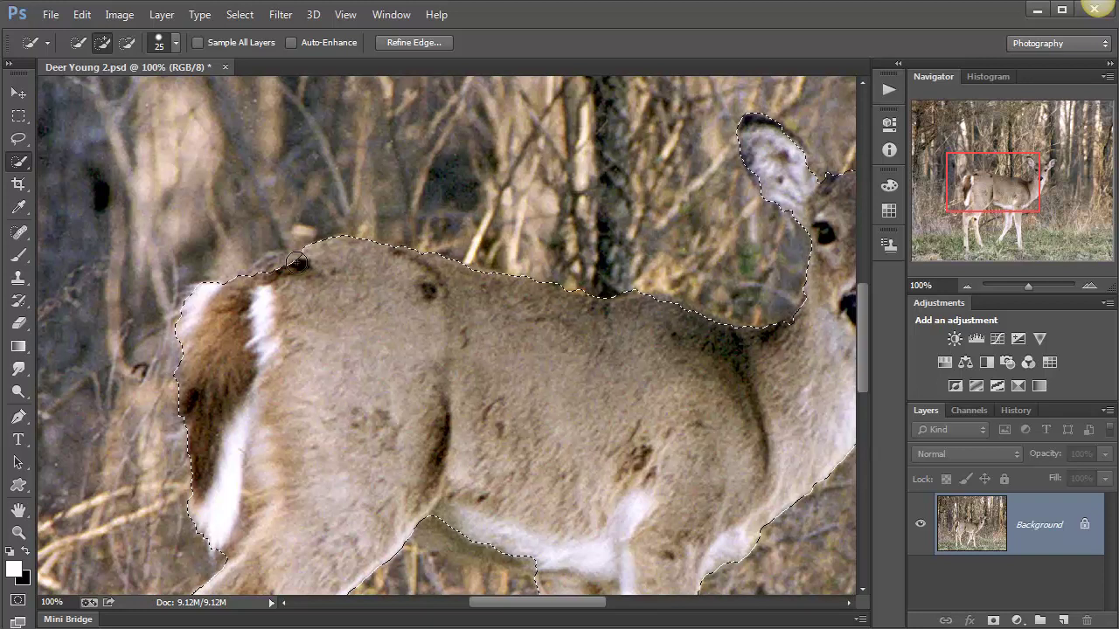
pyautogui.moveTo(301, 234)
pyautogui.mouseDown()
pyautogui.moveTo(288, 253)
pyautogui.moveTo(266, 242)
pyautogui.mouseUp()
pyautogui.moveTo(569, 364)
pyautogui.mouseDown()
pyautogui.moveTo(456, 353)
pyautogui.moveTo(257, 397)
pyautogui.mouseUp()
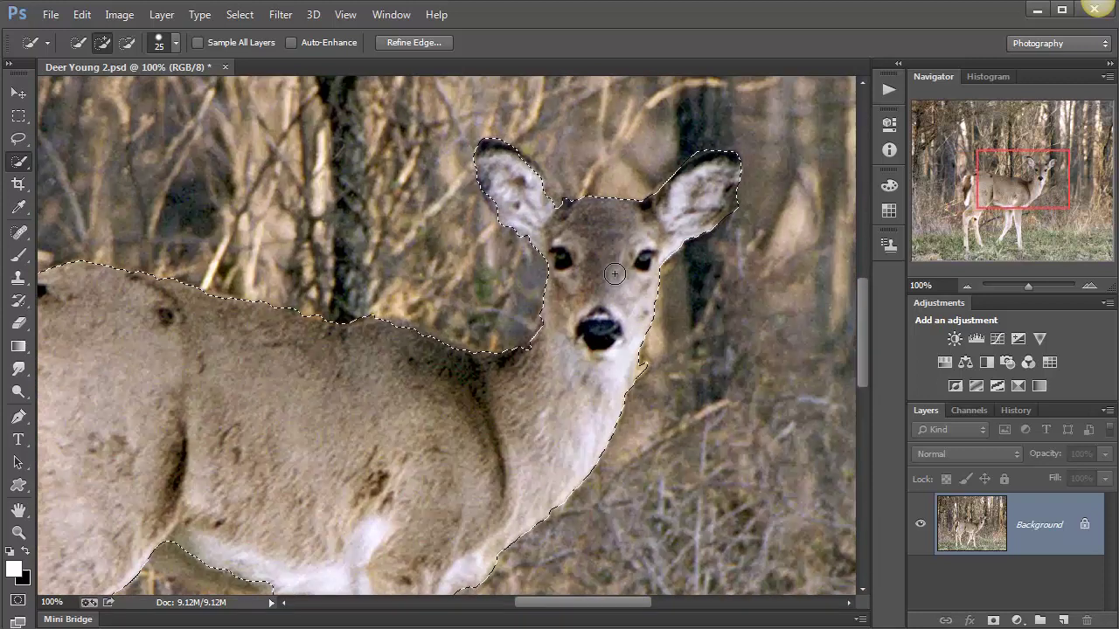
pyautogui.press('alt')
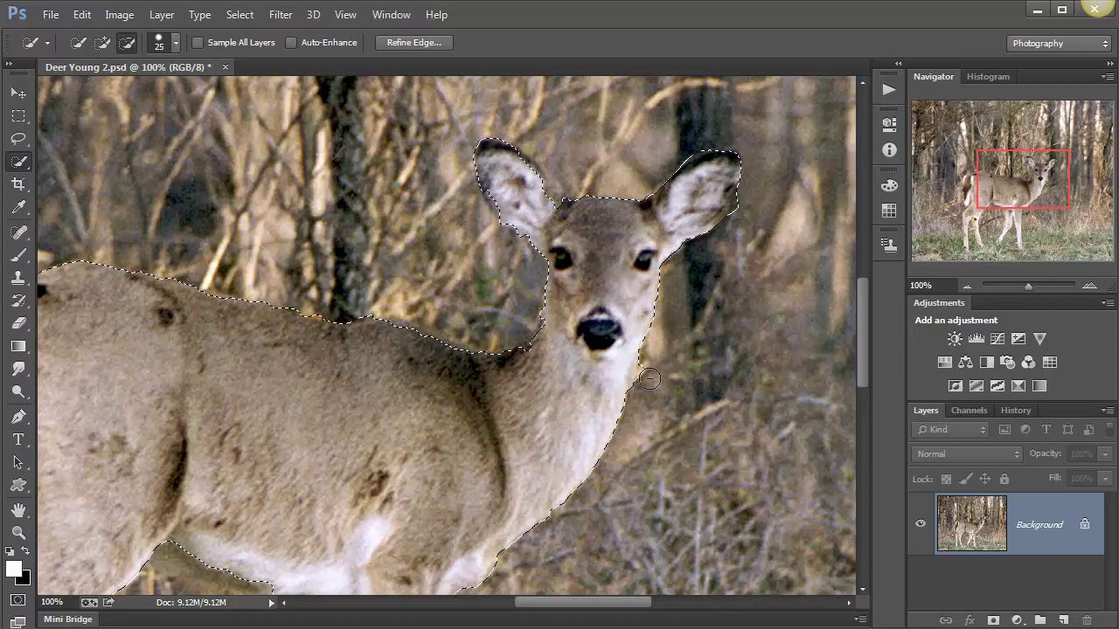
# Correct the selection along the deer's belly by adding the shaded underside and subtracting the background below it
pyautogui.press('space')
pyautogui.moveTo(472, 330); pyautogui.dragTo(537, 172)
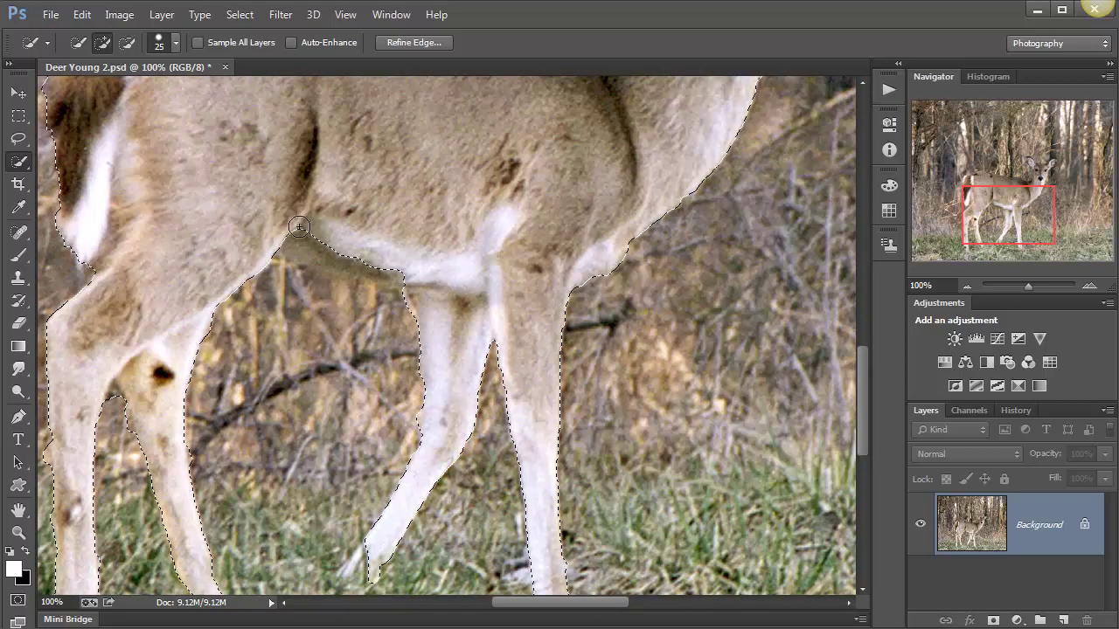
pyautogui.click(305, 304)
pyautogui.press('alt')
pyautogui.moveTo(374, 327)
pyautogui.mouseDown()
pyautogui.moveTo(306, 301)
pyautogui.moveTo(290, 309)
pyautogui.moveTo(363, 365)
pyautogui.moveTo(373, 358)
pyautogui.mouseUp()
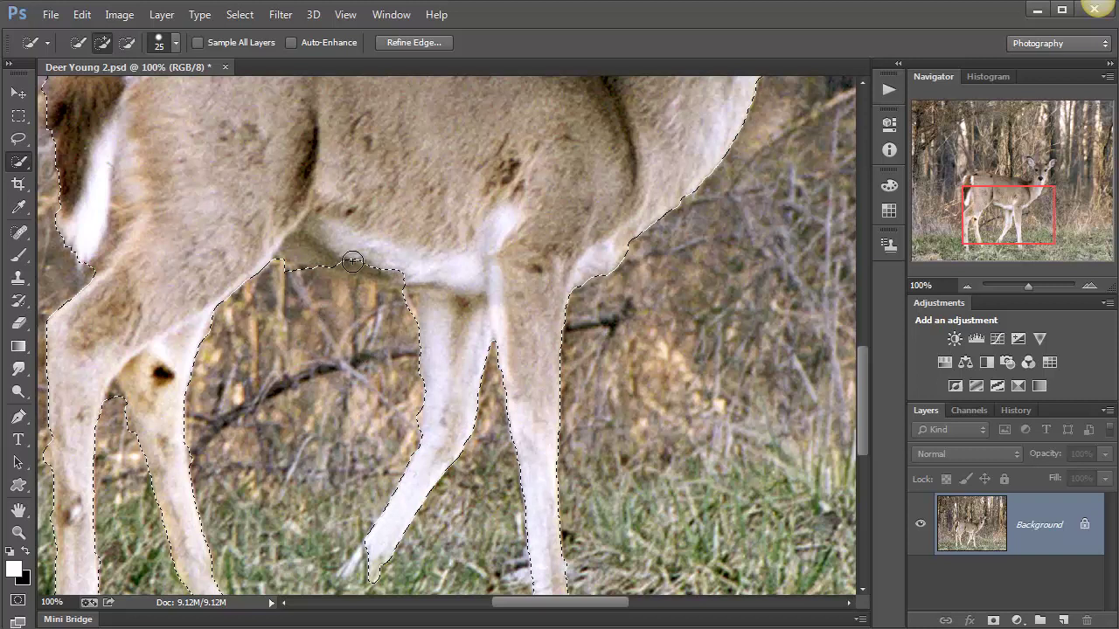
pyautogui.moveTo(407, 270)
pyautogui.mouseDown()
pyautogui.moveTo(371, 303)
pyautogui.moveTo(398, 306)
pyautogui.moveTo(384, 292)
pyautogui.moveTo(306, 285)
pyautogui.moveTo(368, 275)
pyautogui.mouseUp()
pyautogui.press('alt')
pyautogui.moveTo(286, 281); pyautogui.dragTo(302, 292)
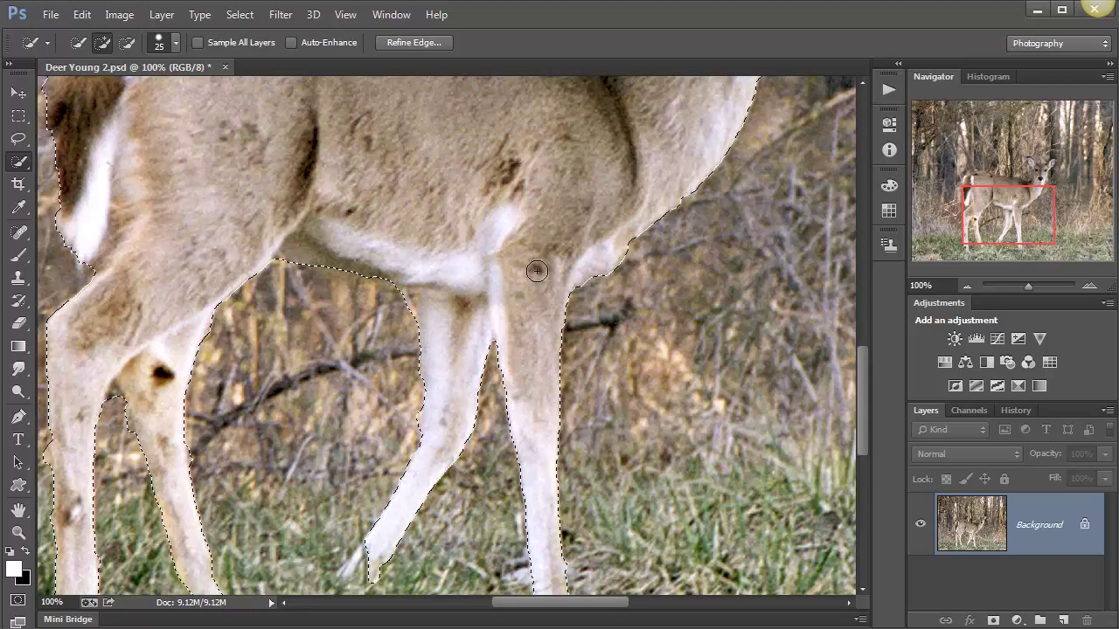
# Refine the selection edge with Smooth 13 and Decontaminate Colors at 50%, outputting to a new layer with layer mask
pyautogui.hotkey('ctrl', '0')
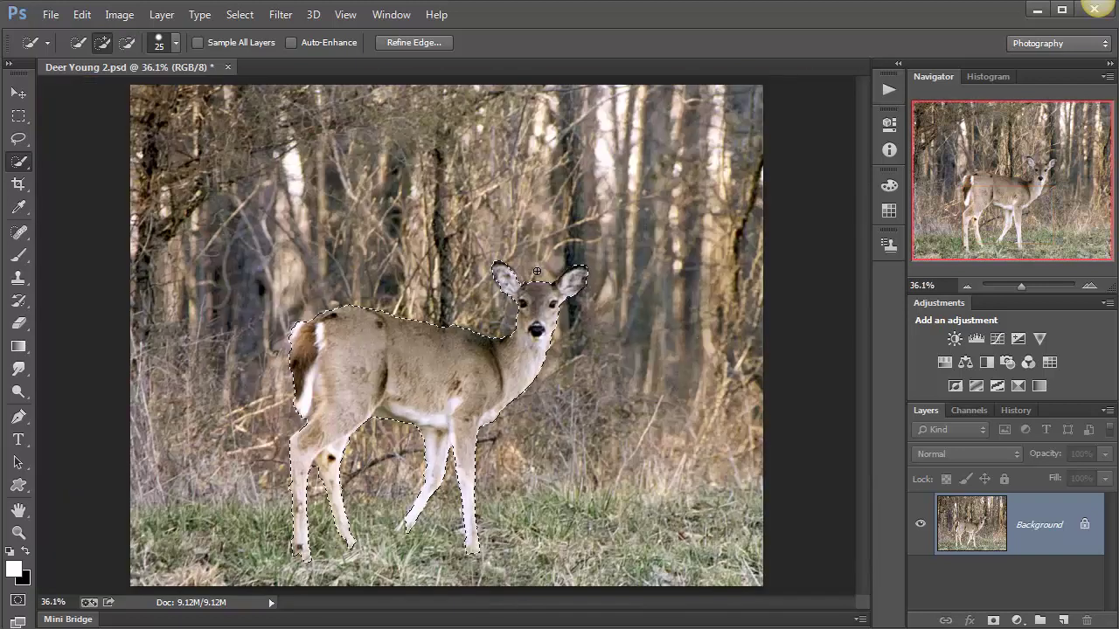
pyautogui.click(414, 43)
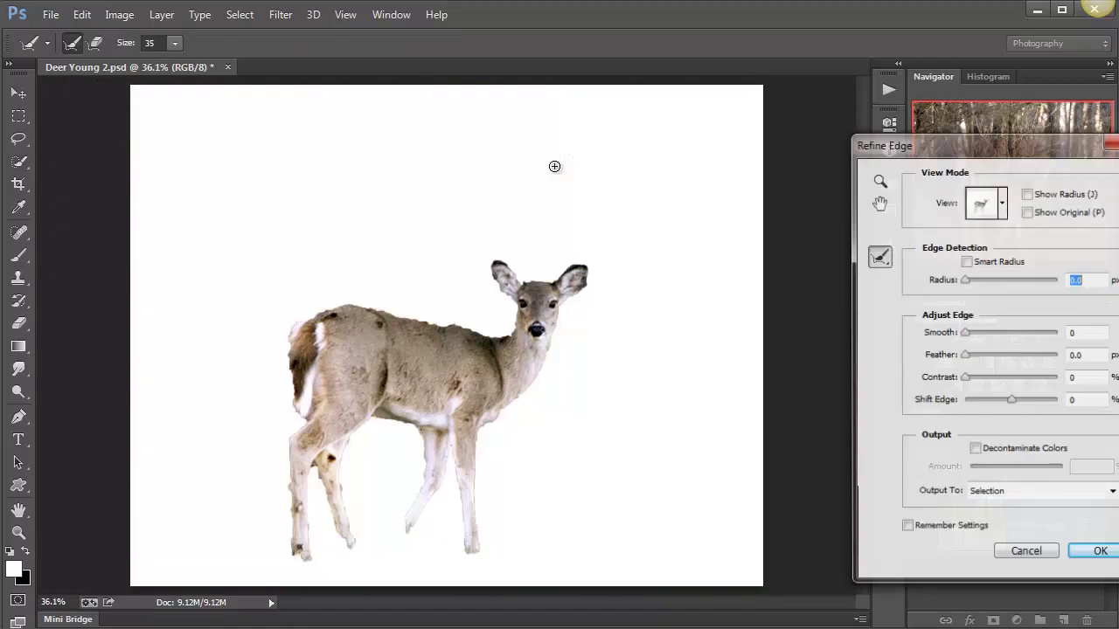
pyautogui.moveTo(944, 155); pyautogui.dragTo(861, 130)
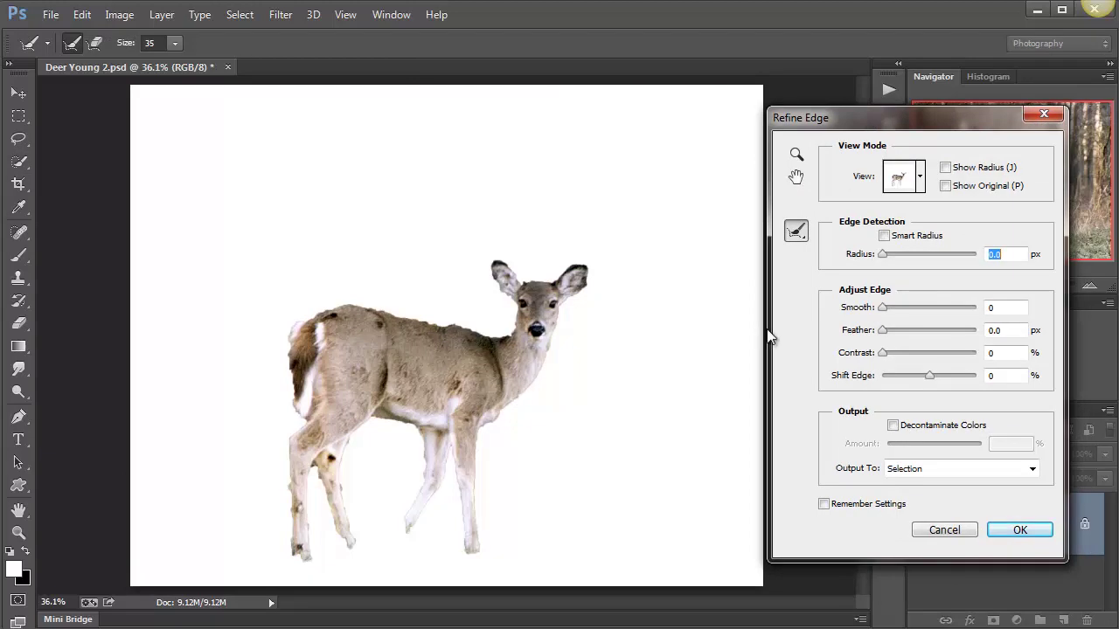
pyautogui.click(530, 321)
pyautogui.click(531, 321)
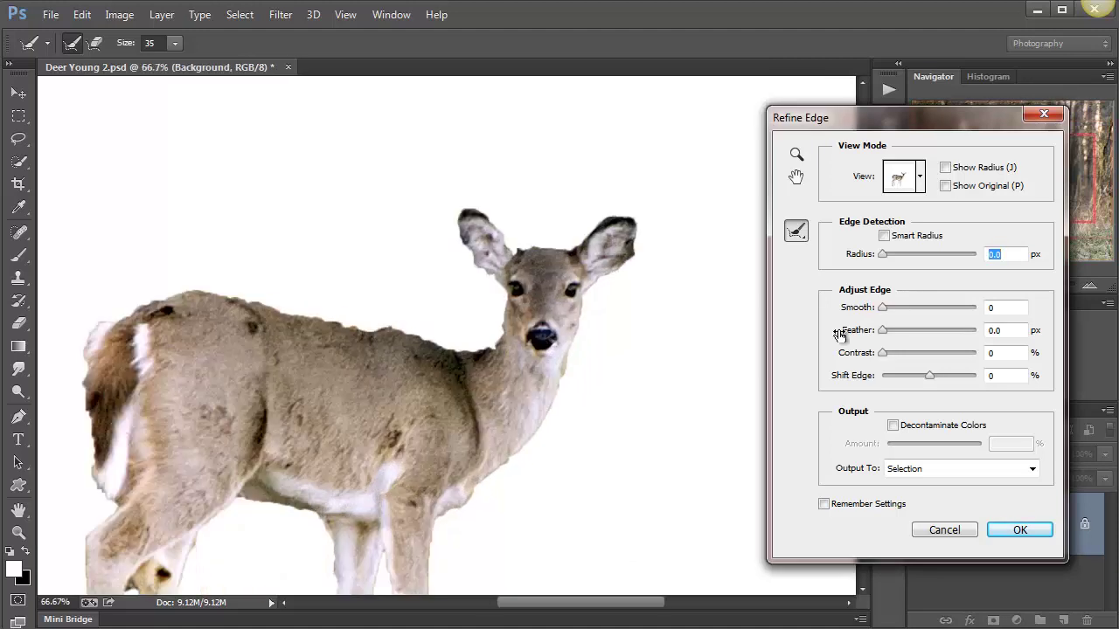
pyautogui.moveTo(883, 308); pyautogui.dragTo(896, 307)
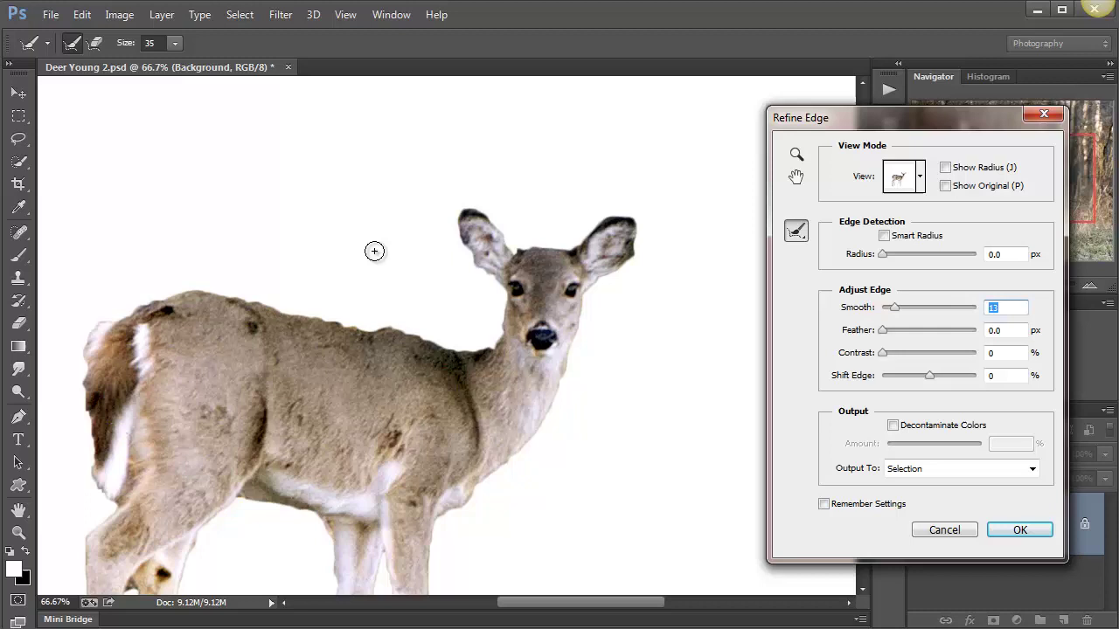
pyautogui.click(892, 426)
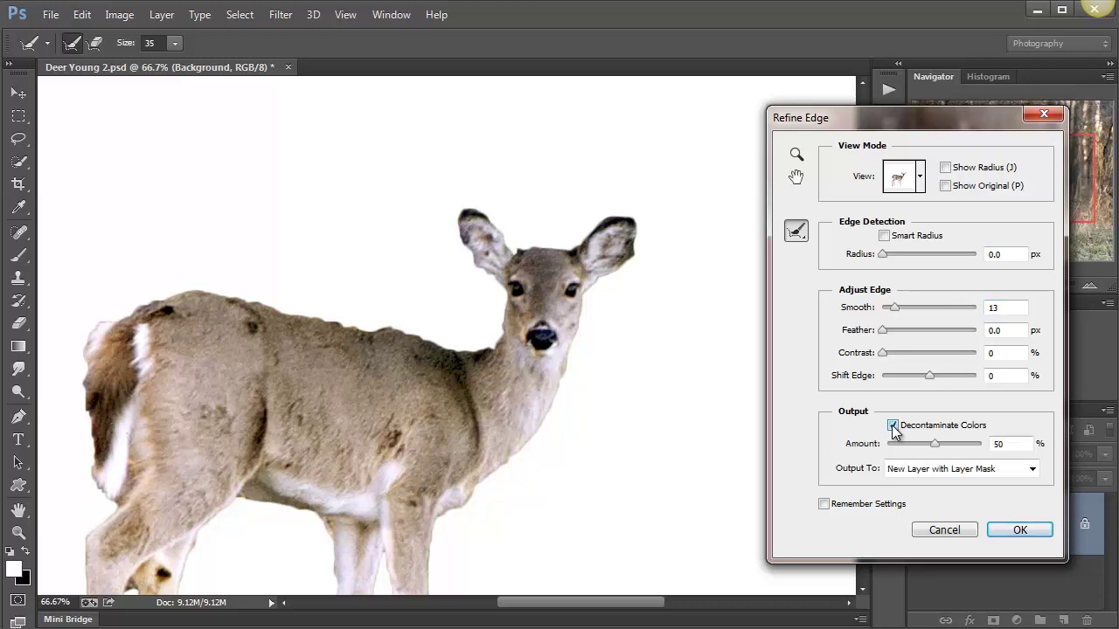
pyautogui.click(953, 470)
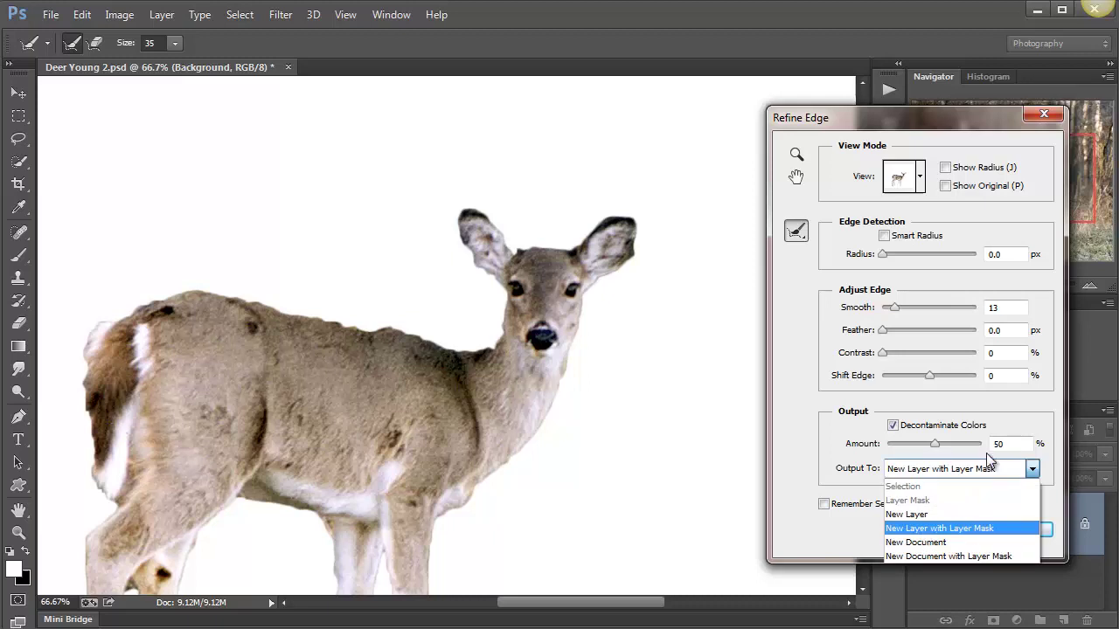
pyautogui.click(970, 528)
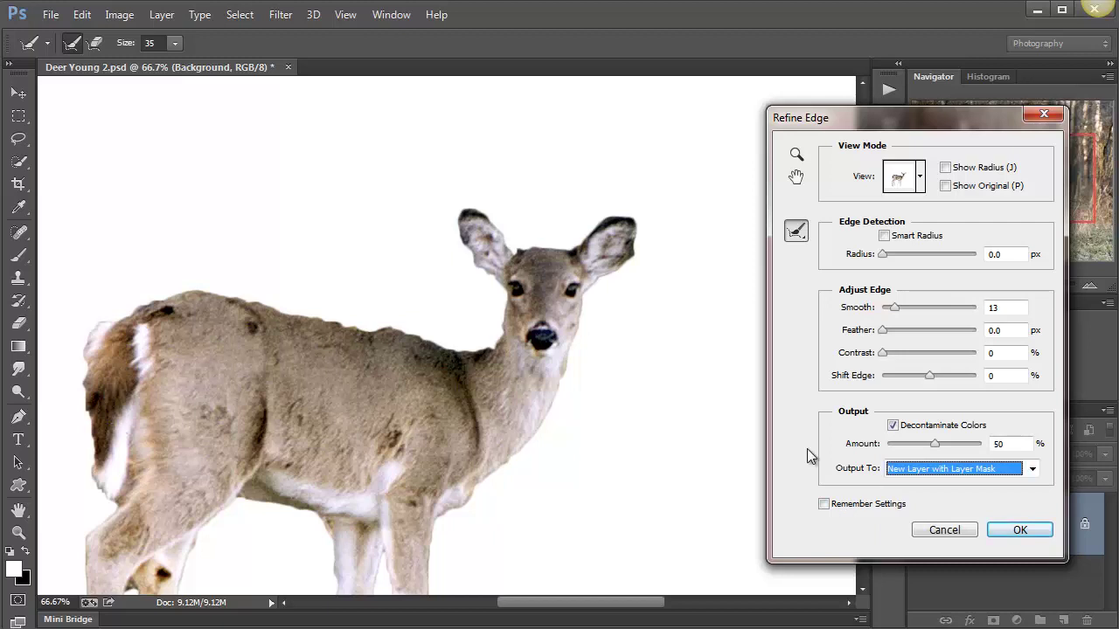
pyautogui.click(1019, 530)
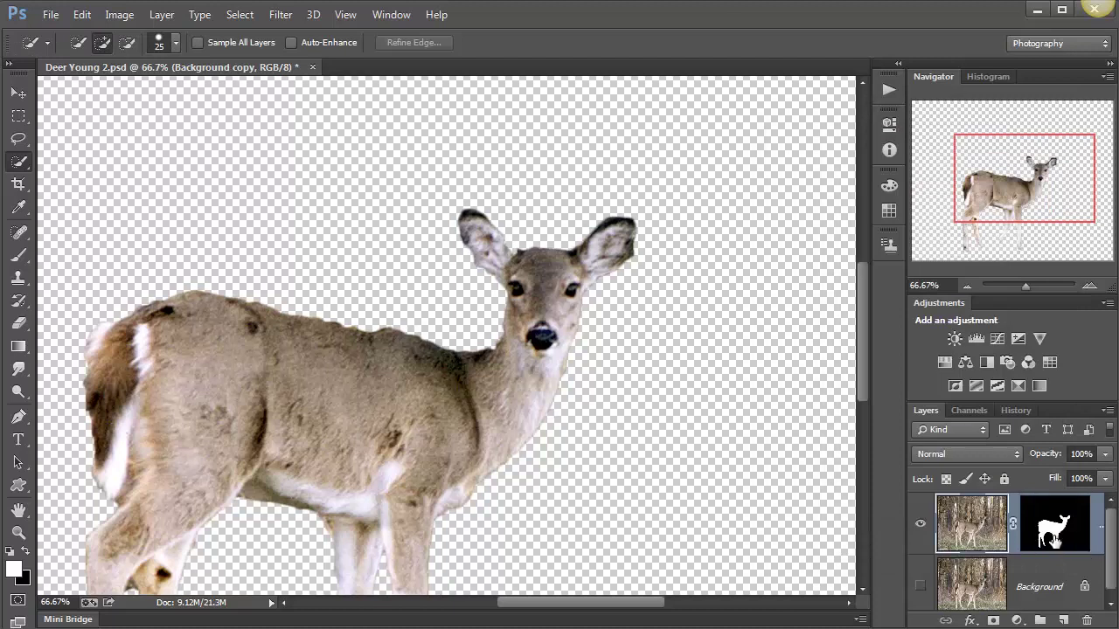
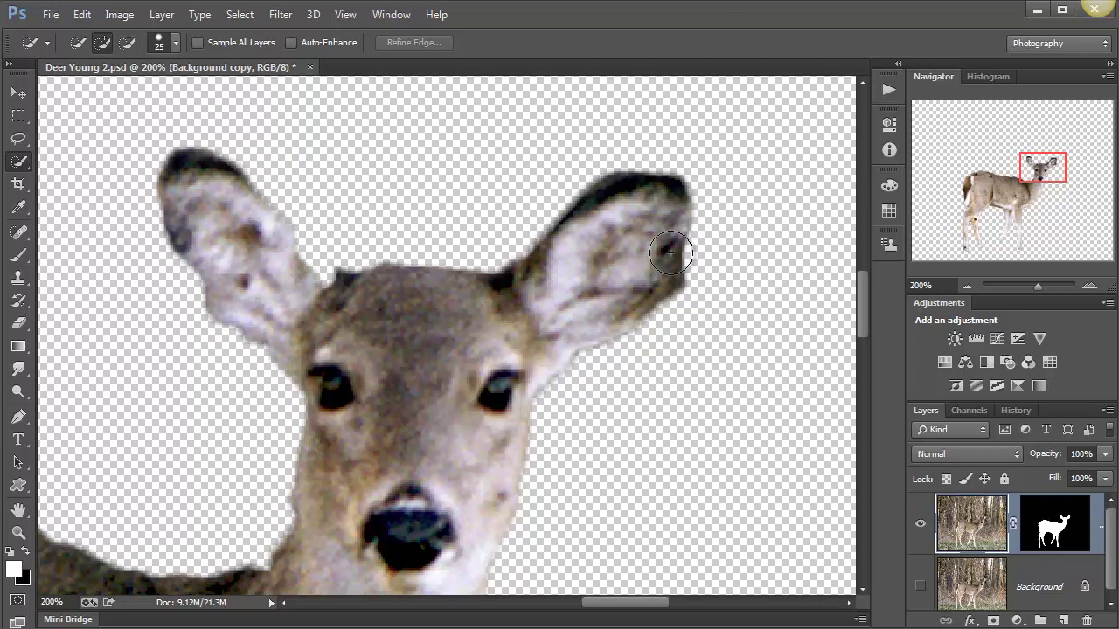
# Clear the stray ear selection and set up the Brush tool with a 25 px tip and lower hardness
pyautogui.click(675, 236)
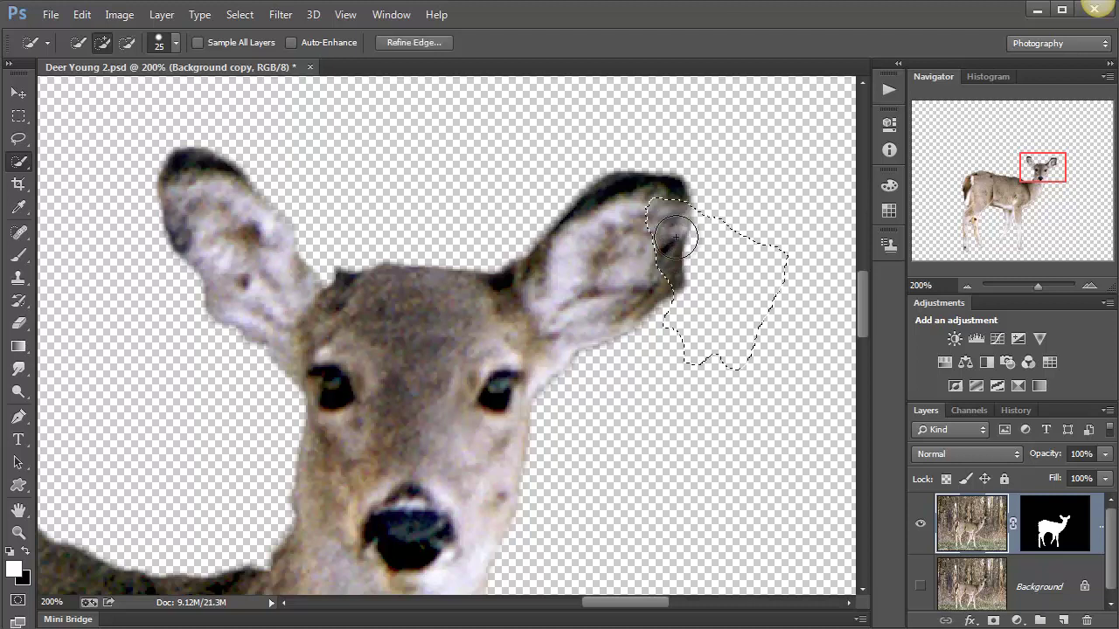
pyautogui.hotkey('ctrl', 'd')
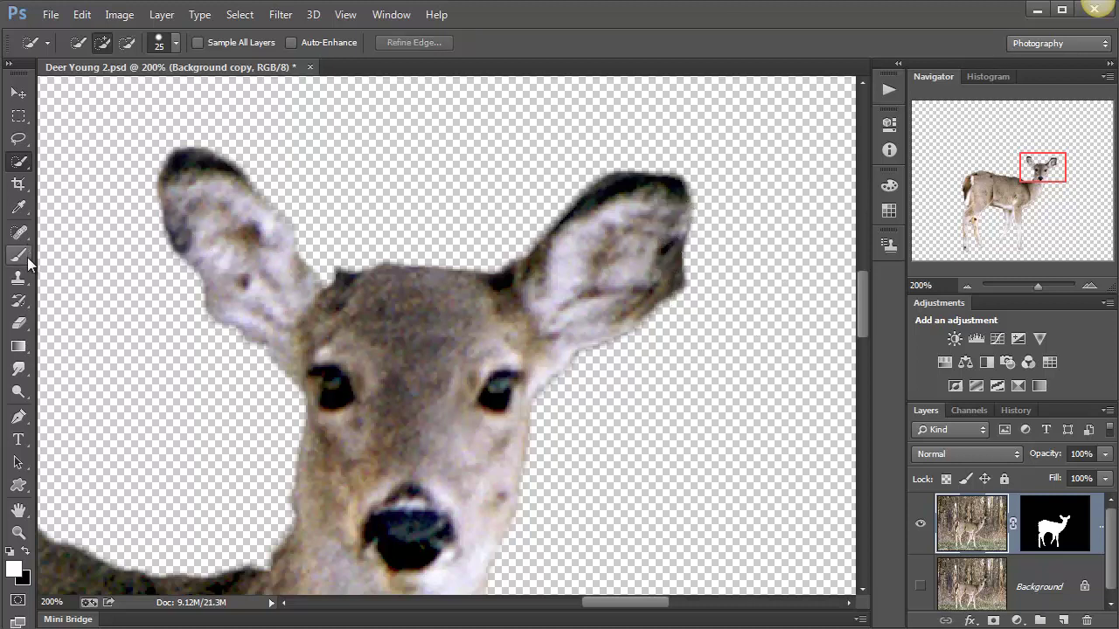
pyautogui.click(17, 255)
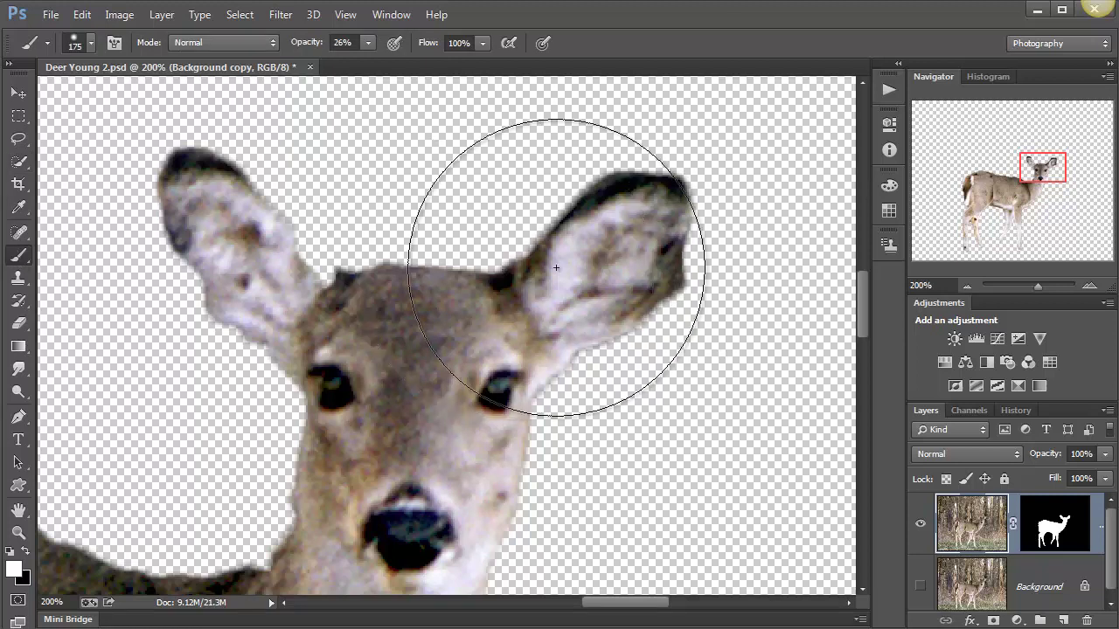
pyautogui.press('[')
pyautogui.press('[')
pyautogui.press('[')
pyautogui.press('[')
pyautogui.press('[')
pyautogui.press('[')
pyautogui.press('[')
pyautogui.press('[')
pyautogui.press('[')
pyautogui.press('[')
pyautogui.press('[')
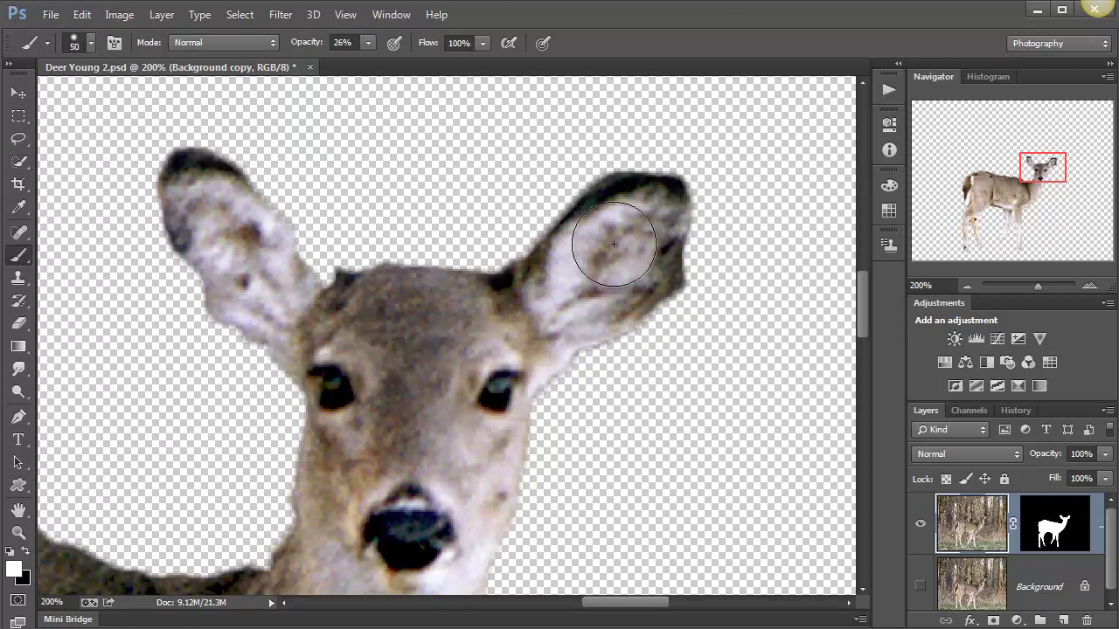
pyautogui.press('[')
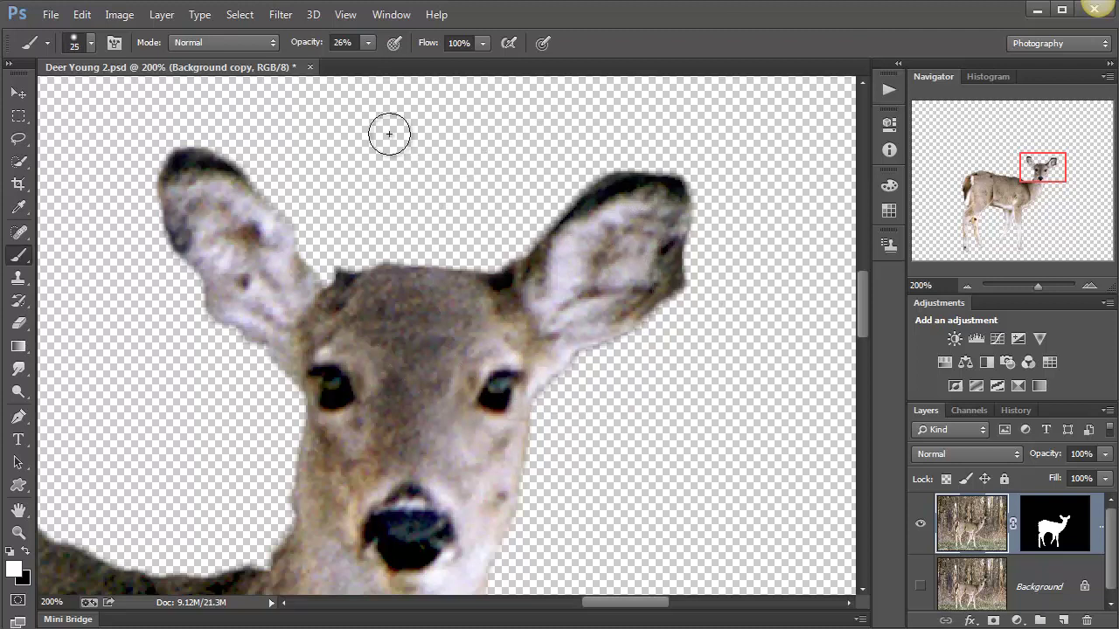
pyautogui.click(77, 44)
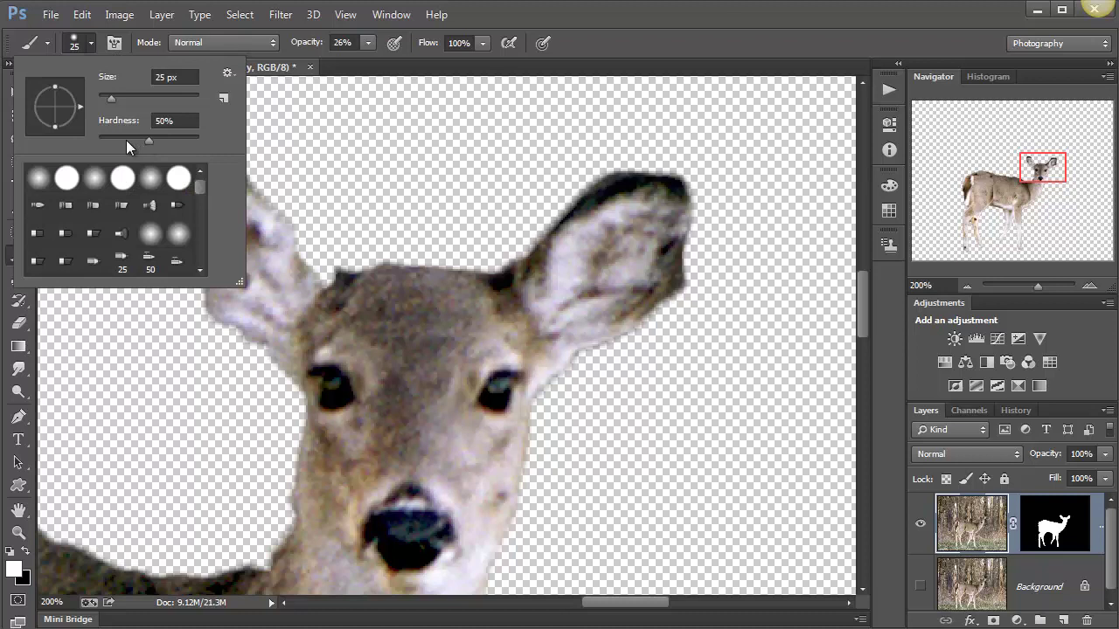
pyautogui.click(126, 140)
pyautogui.click(610, 23)
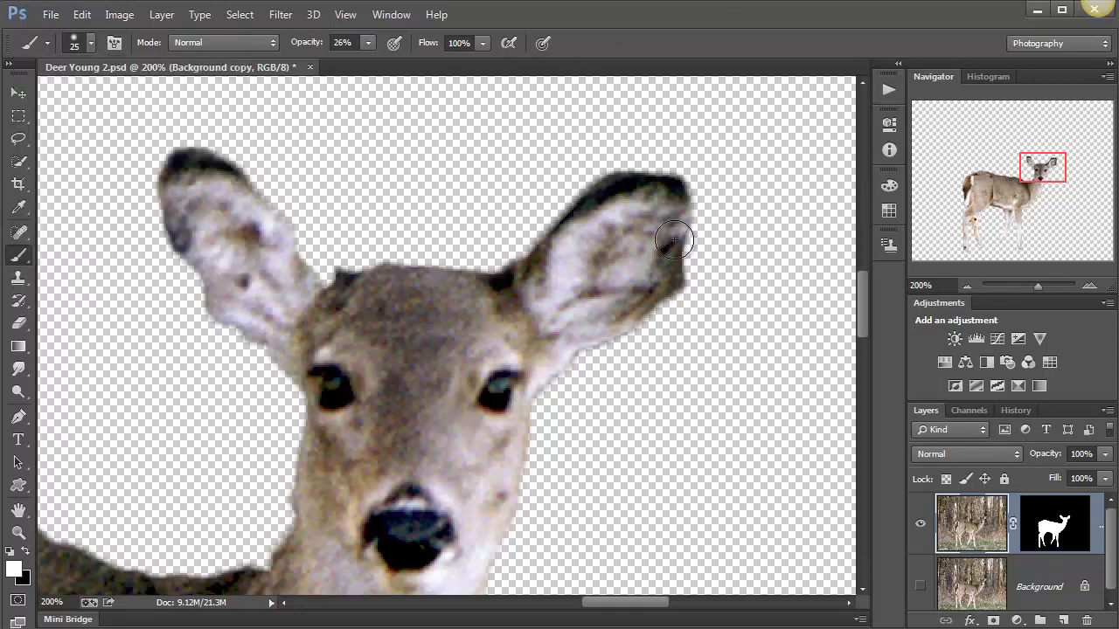
# Try touching up the outer ear edge on the layer image with a 15 px brush at 26% opacity, using white and black
pyautogui.press('[')
pyautogui.click(679, 249)
pyautogui.press('x')
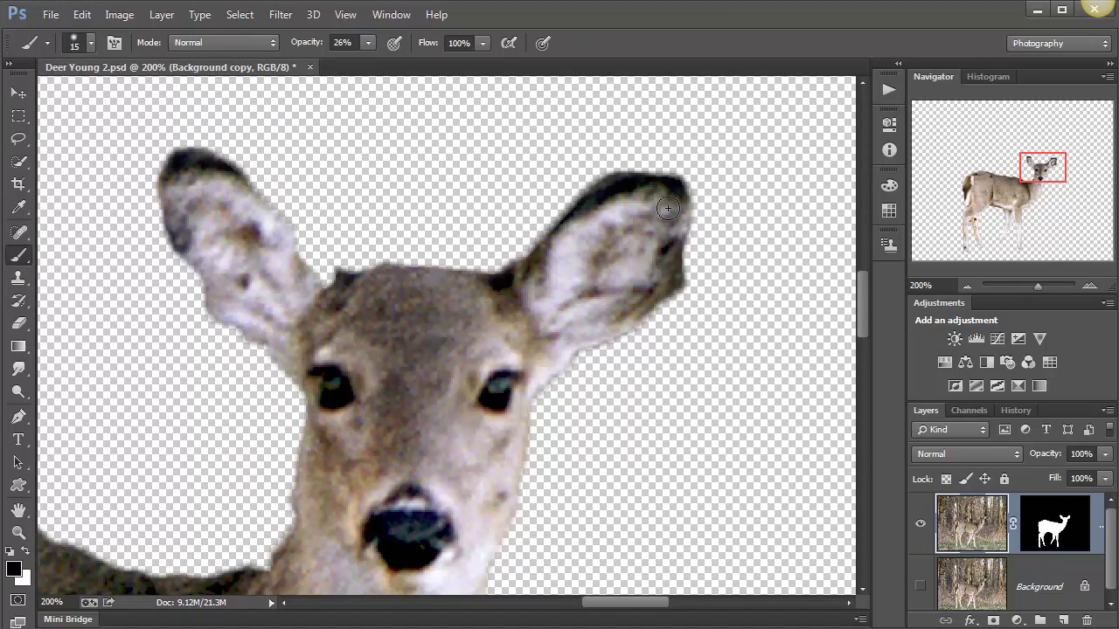
pyautogui.moveTo(667, 208)
pyautogui.mouseDown()
pyautogui.moveTo(673, 278)
pyautogui.moveTo(677, 186)
pyautogui.moveTo(656, 172)
pyautogui.moveTo(623, 177)
pyautogui.moveTo(689, 198)
pyautogui.moveTo(632, 193)
pyautogui.mouseUp()
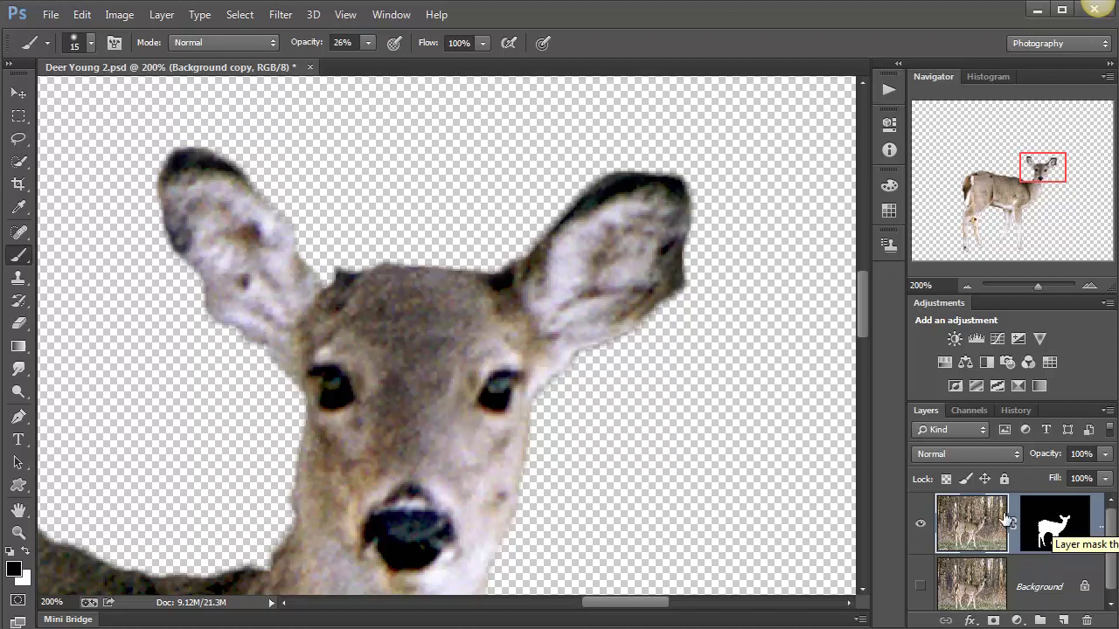
# Target the Background copy layer's mask and paint white at 26% opacity along the outer ear edge
pyautogui.click(1072, 521)
pyautogui.press('x')
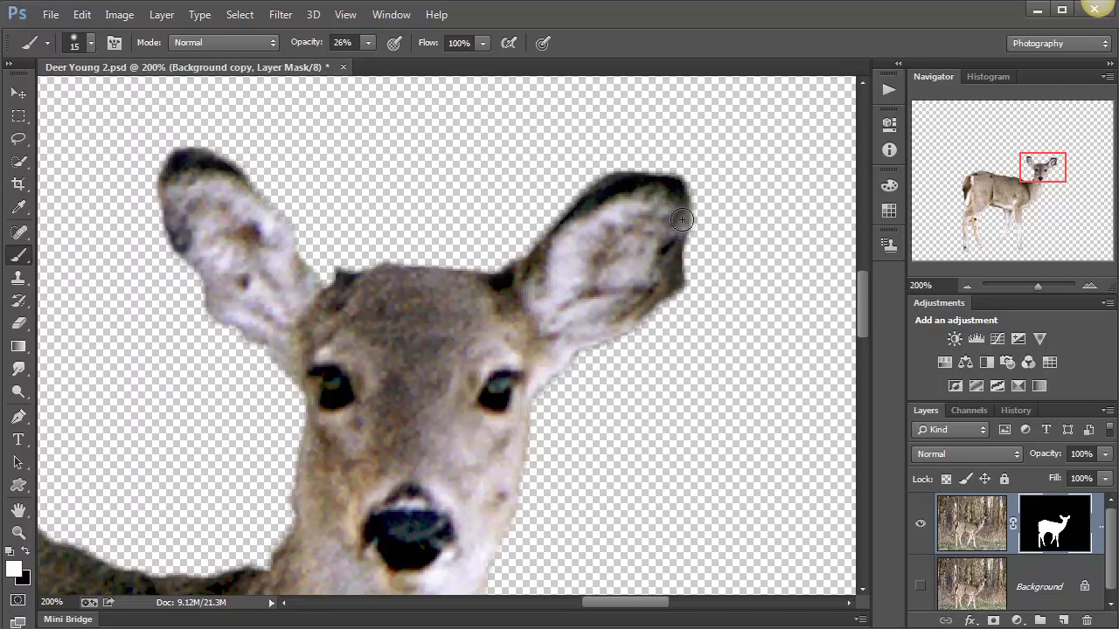
pyautogui.moveTo(681, 225)
pyautogui.mouseDown()
pyautogui.moveTo(678, 256)
pyautogui.moveTo(691, 217)
pyautogui.moveTo(689, 288)
pyautogui.moveTo(688, 224)
pyautogui.mouseUp()
pyautogui.press('x')
pyautogui.press('x')
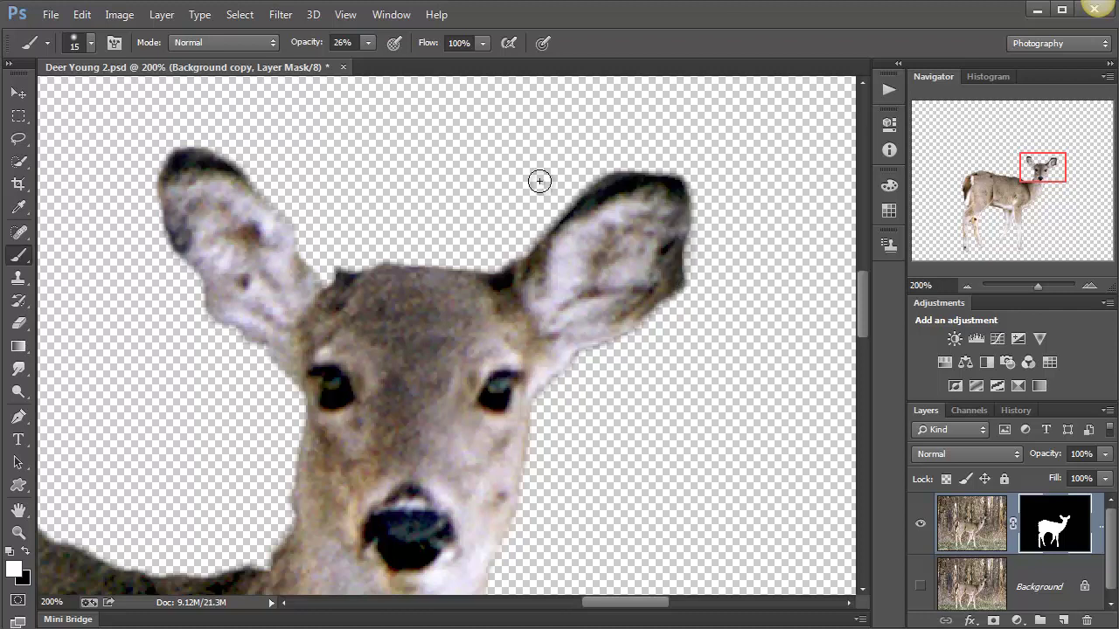
# Set the brush opacity to 100% and paint the missing outer ear edge back in white on the layer mask
pyautogui.click(369, 44)
pyautogui.press('0')
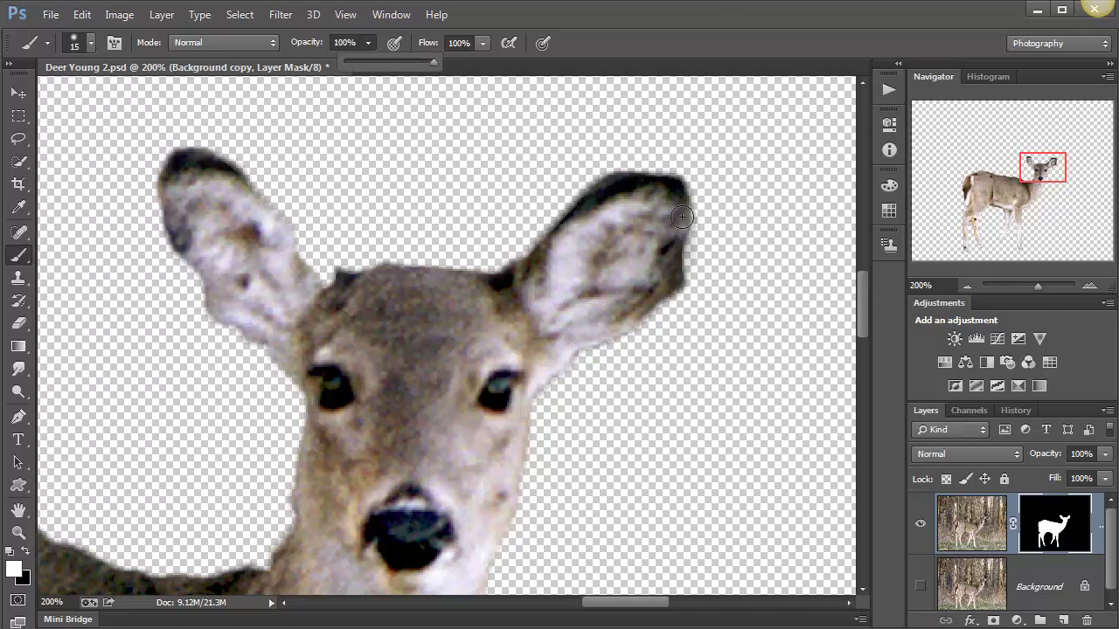
pyautogui.moveTo(682, 217)
pyautogui.mouseDown()
pyautogui.moveTo(691, 278)
pyautogui.moveTo(679, 277)
pyautogui.mouseUp()
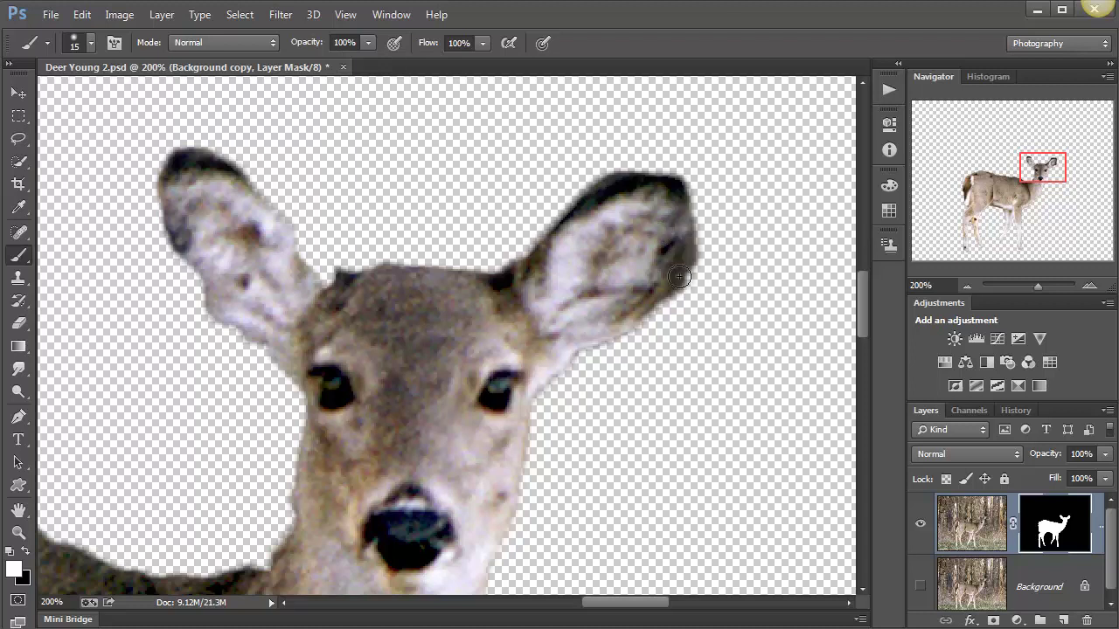
# Paint the upper edge of the deer's right-hand ear back in white on the mask and trim its outer edge in black
pyautogui.moveTo(675, 188)
pyautogui.mouseDown()
pyautogui.moveTo(614, 175)
pyautogui.moveTo(542, 244)
pyautogui.moveTo(563, 238)
pyautogui.moveTo(514, 260)
pyautogui.mouseUp()
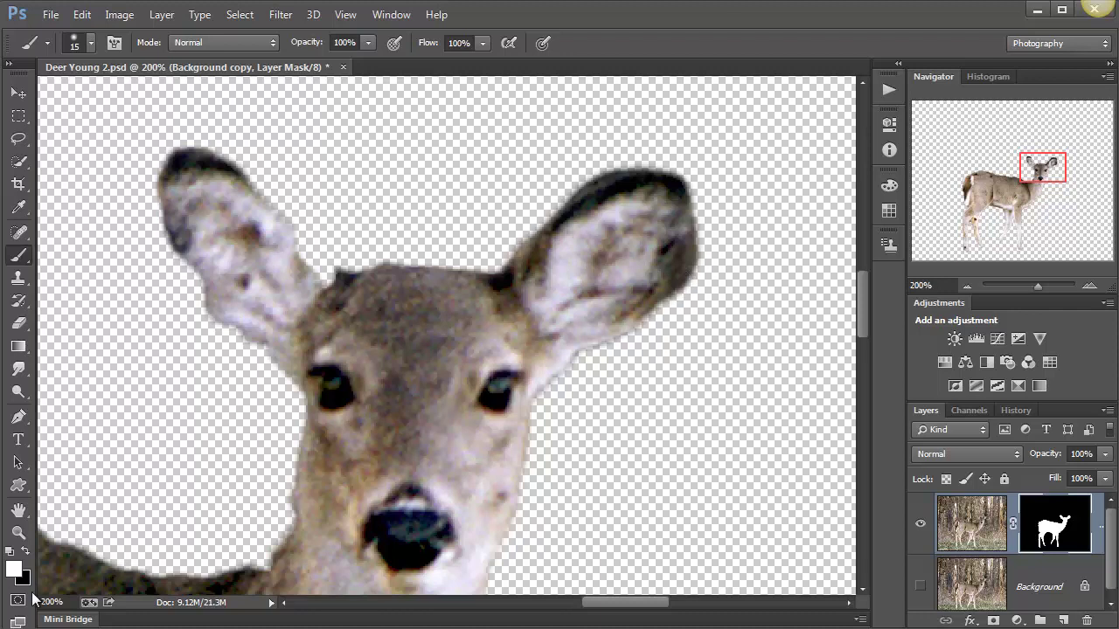
pyautogui.press('x')
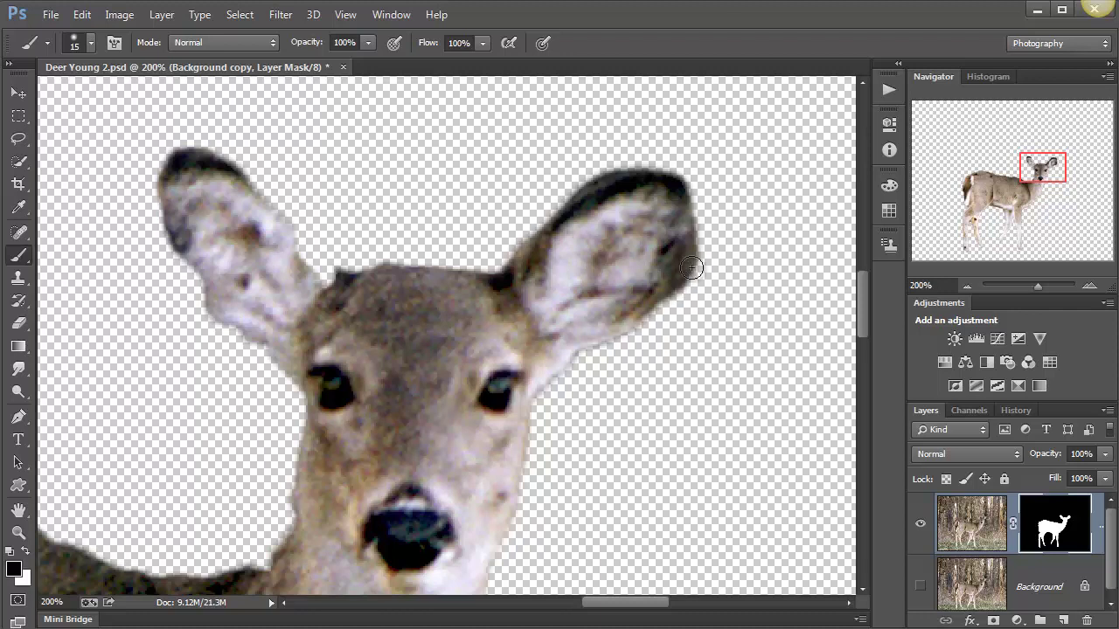
pyautogui.moveTo(706, 236); pyautogui.dragTo(678, 302)
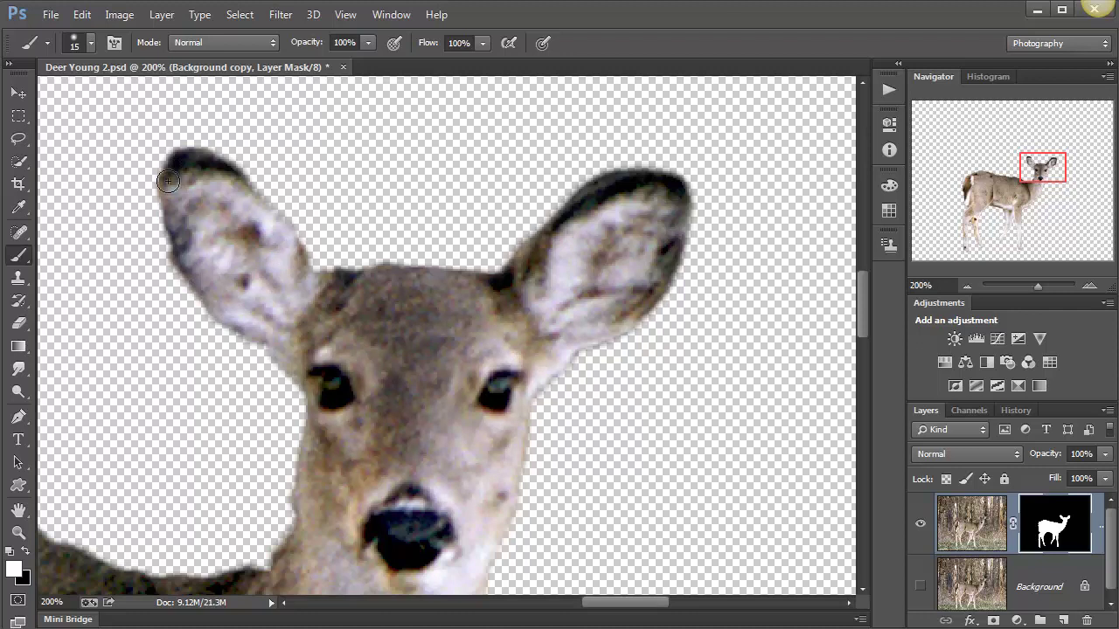
# Restore the left-hand ear's outline in white on the mask and trim the fringe beneath it in black
pyautogui.moveTo(167, 181); pyautogui.dragTo(179, 251)
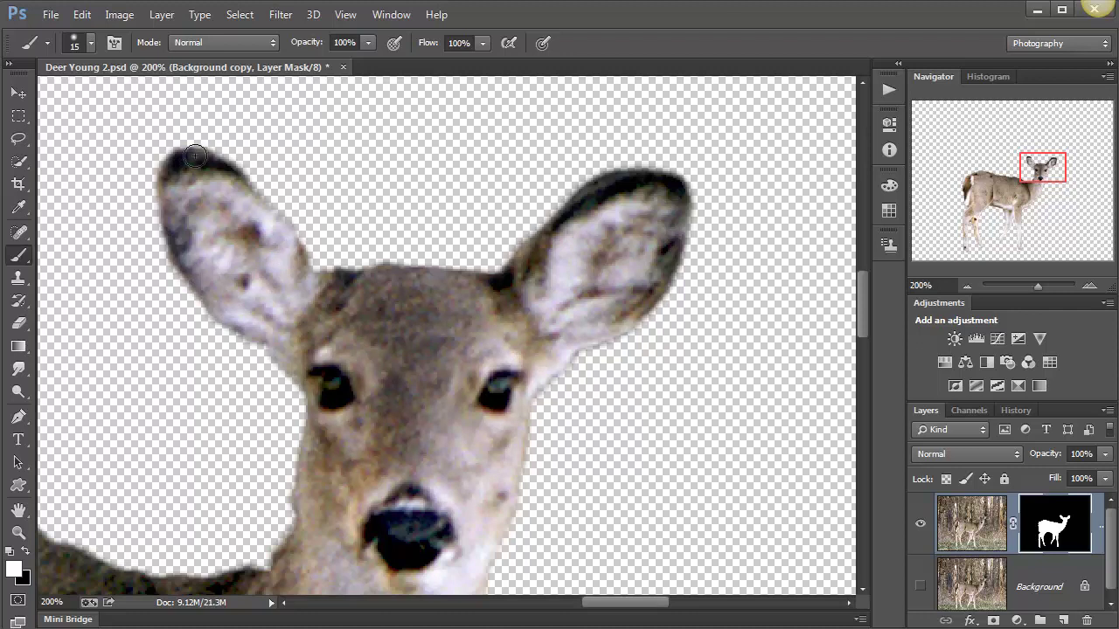
pyautogui.moveTo(194, 156)
pyautogui.mouseDown()
pyautogui.moveTo(250, 189)
pyautogui.moveTo(310, 260)
pyautogui.moveTo(334, 323)
pyautogui.moveTo(230, 343)
pyautogui.moveTo(235, 323)
pyautogui.moveTo(290, 360)
pyautogui.mouseUp()
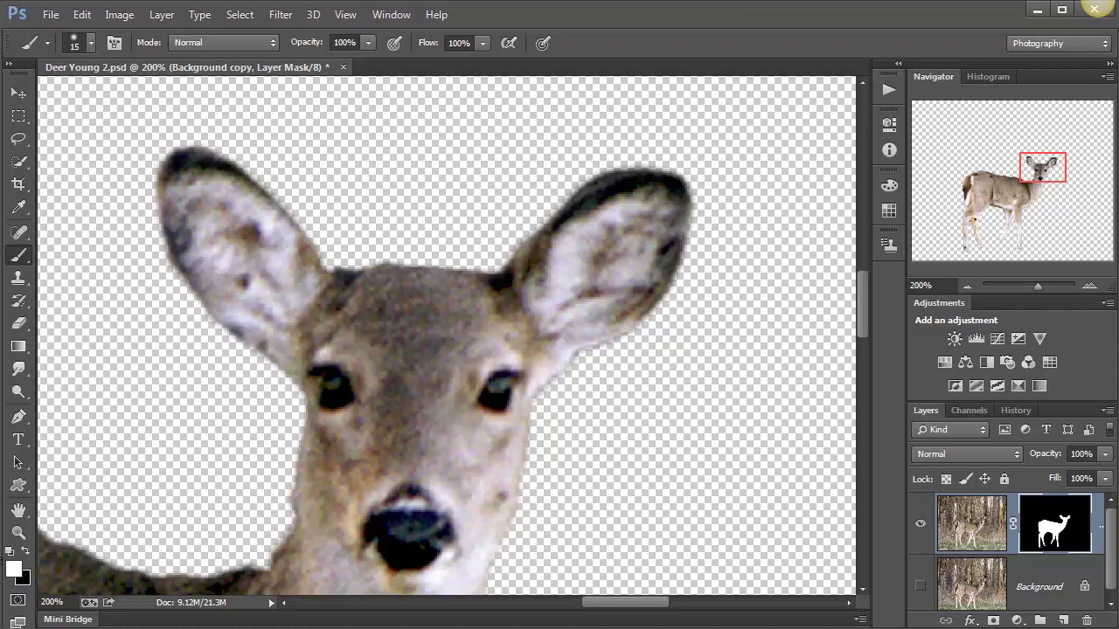
pyautogui.press('x')
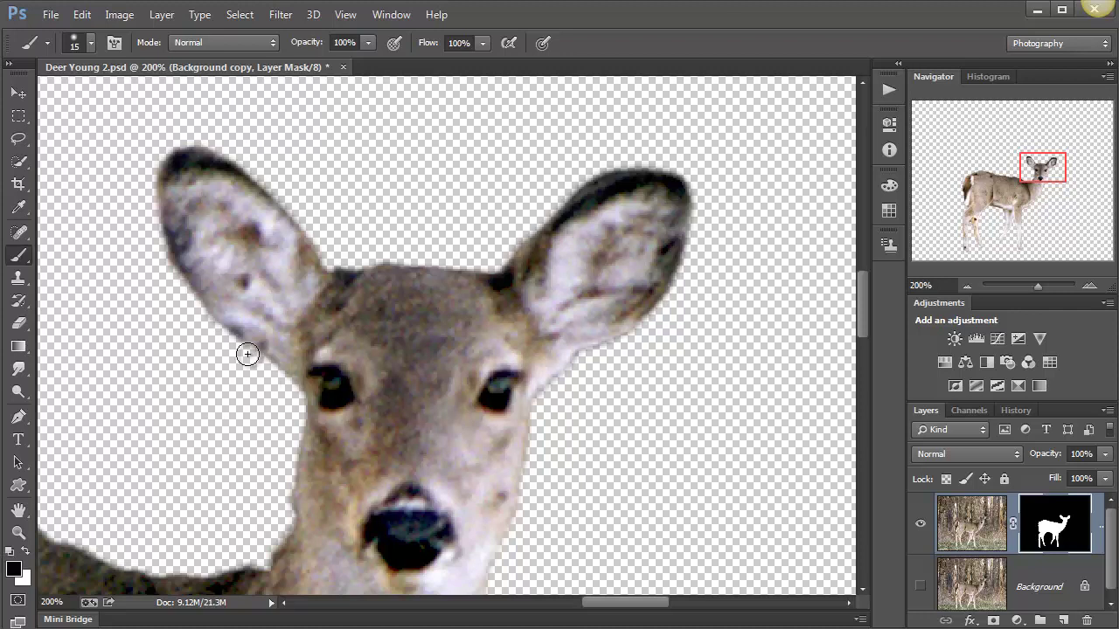
pyautogui.moveTo(238, 348); pyautogui.dragTo(291, 383)
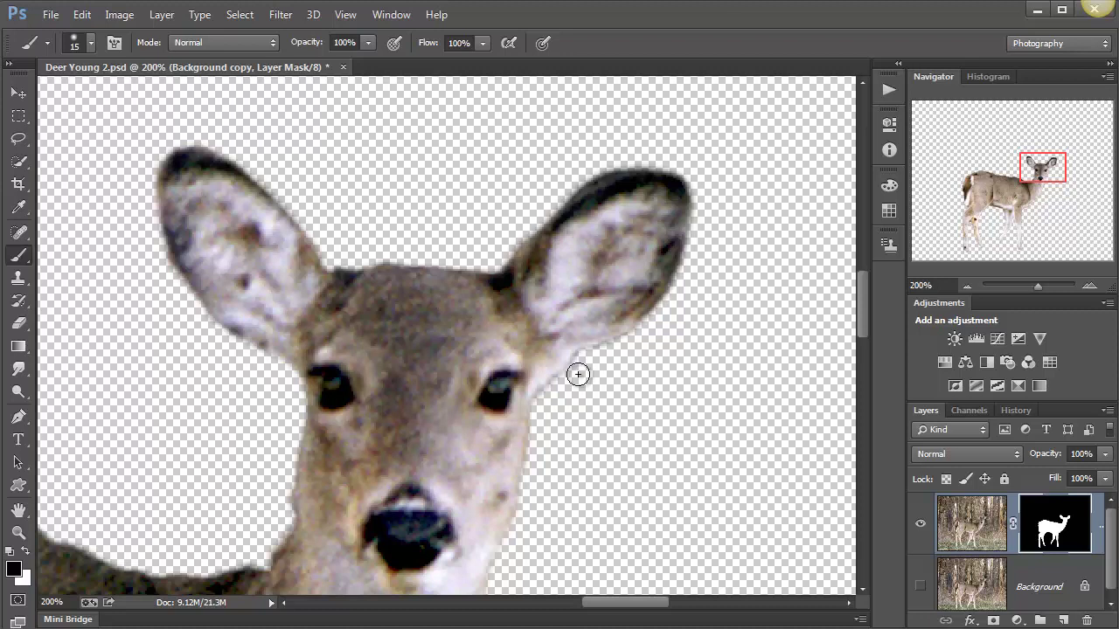
# Paint the notch between the neck and the shoulder back in white on the mask, continuing along the front of the back
pyautogui.moveTo(319, 531); pyautogui.dragTo(499, 411)
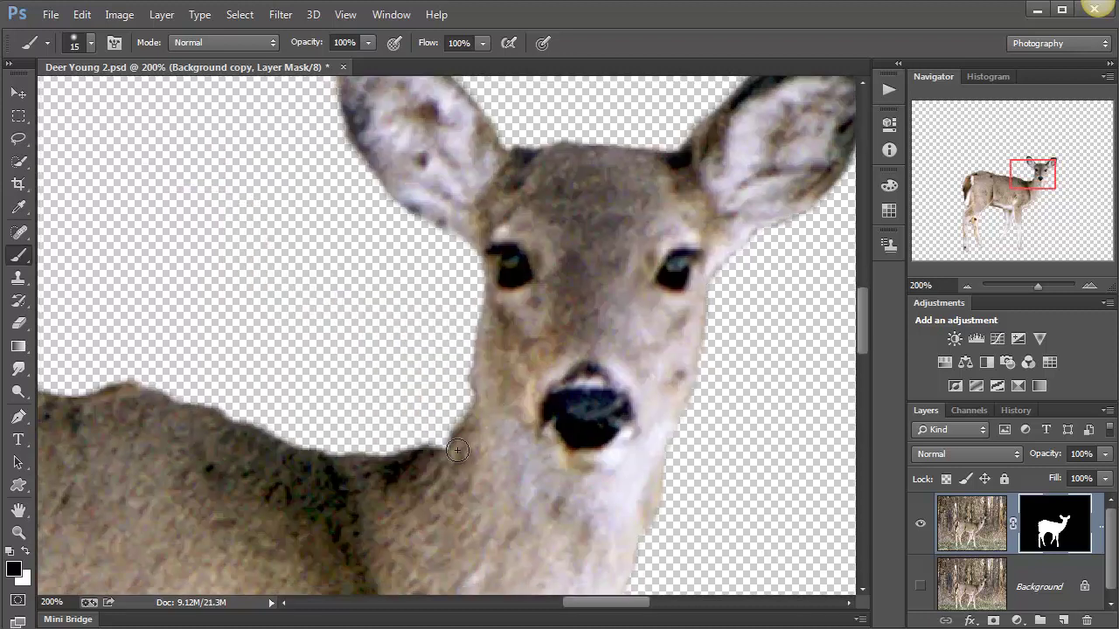
pyautogui.press('x')
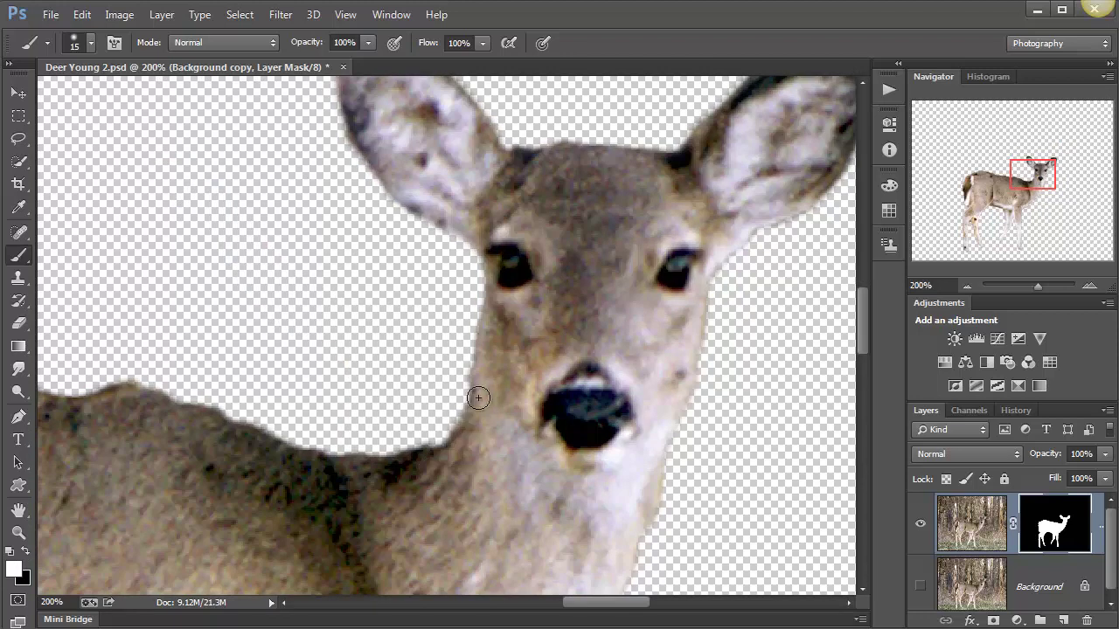
pyautogui.moveTo(415, 464); pyautogui.dragTo(303, 465)
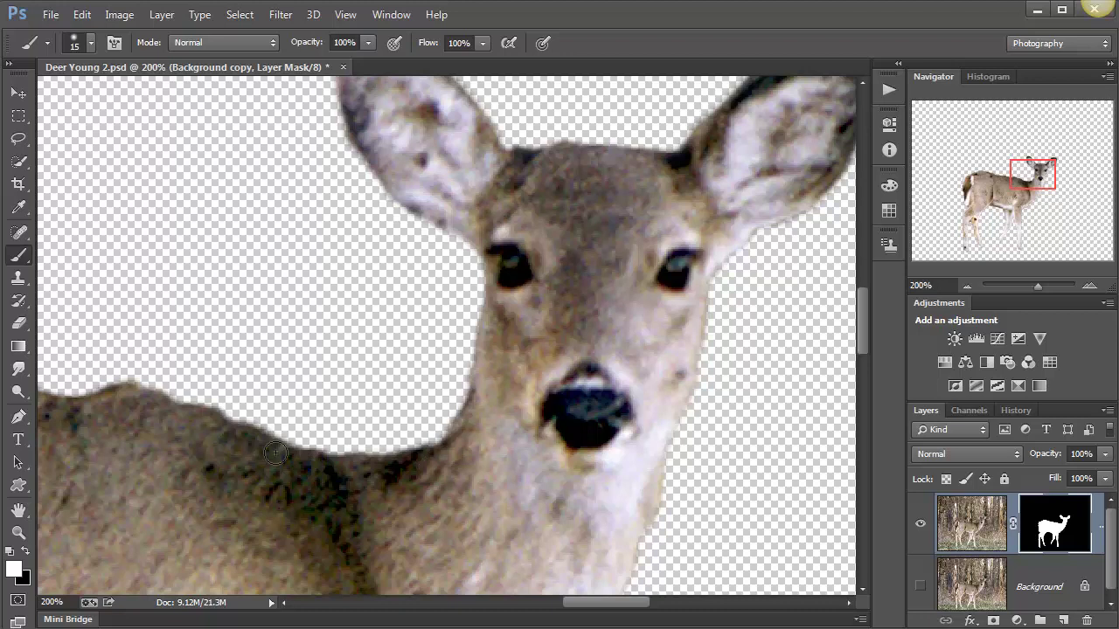
pyautogui.moveTo(211, 418)
pyautogui.mouseDown()
pyautogui.moveTo(235, 431)
pyautogui.moveTo(507, 437)
pyautogui.moveTo(519, 424)
pyautogui.moveTo(181, 355)
pyautogui.mouseUp()
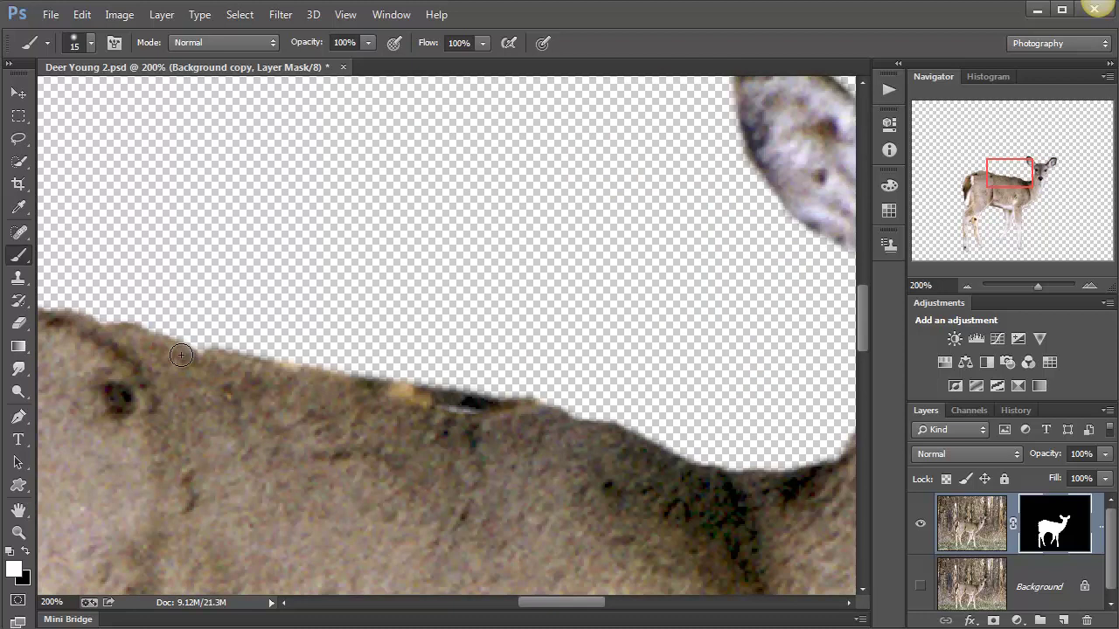
# Clean up the deer's back line on the mask, filling gaps in white and trimming the background fringe in black
pyautogui.moveTo(487, 413); pyautogui.dragTo(348, 394)
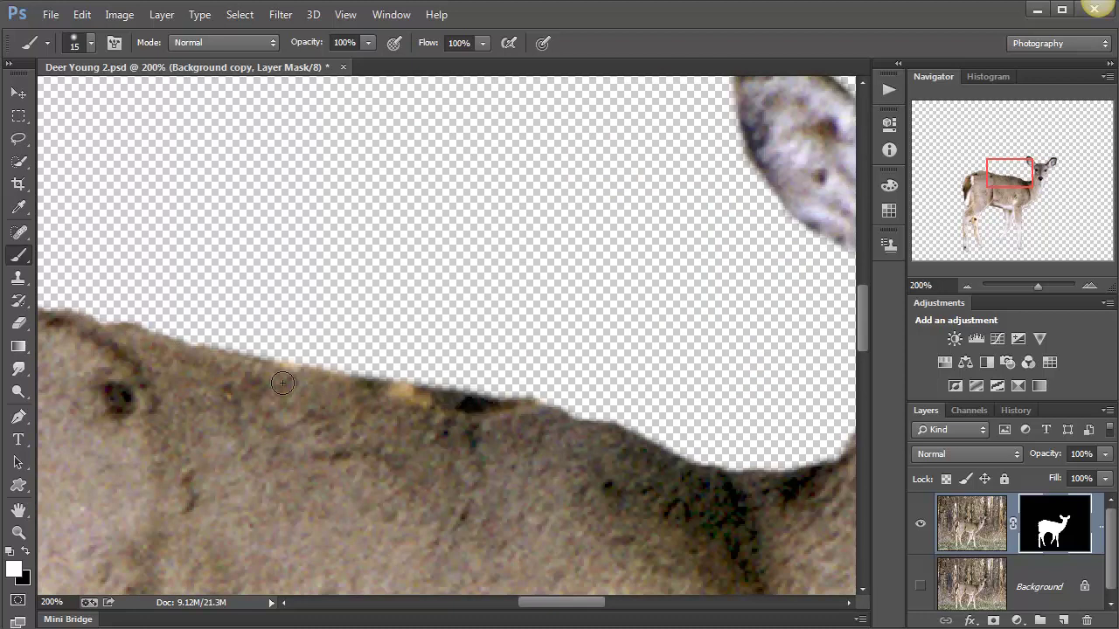
pyautogui.press('x')
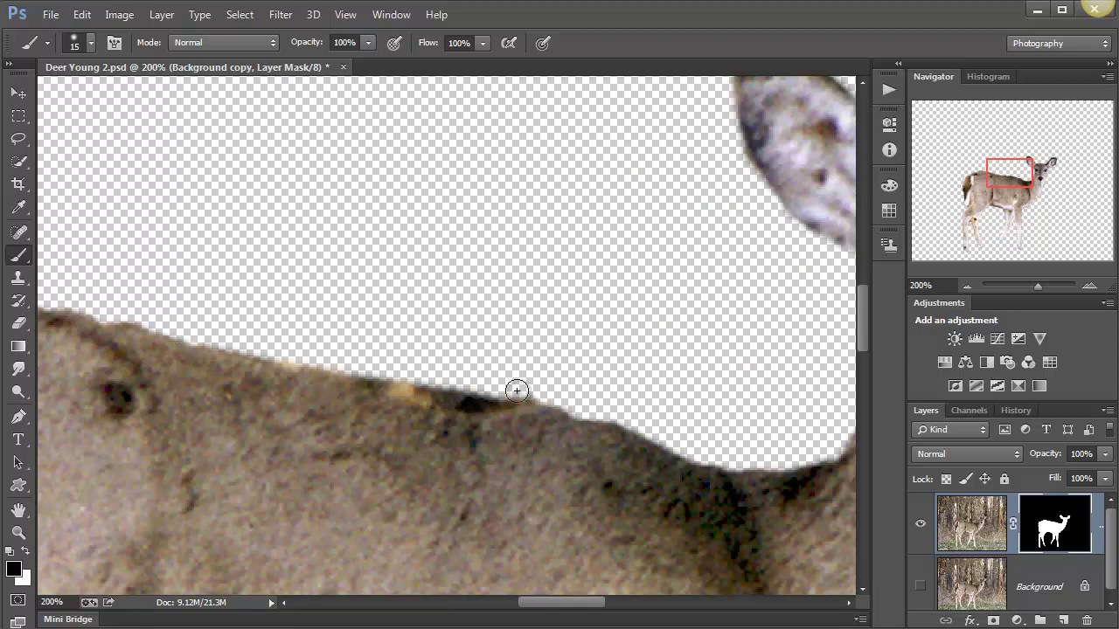
pyautogui.moveTo(517, 391)
pyautogui.mouseDown()
pyautogui.moveTo(419, 382)
pyautogui.moveTo(297, 350)
pyautogui.moveTo(367, 377)
pyautogui.moveTo(544, 387)
pyautogui.moveTo(475, 394)
pyautogui.moveTo(344, 367)
pyautogui.mouseUp()
pyautogui.moveTo(286, 415); pyautogui.dragTo(606, 458)
pyautogui.press('x')
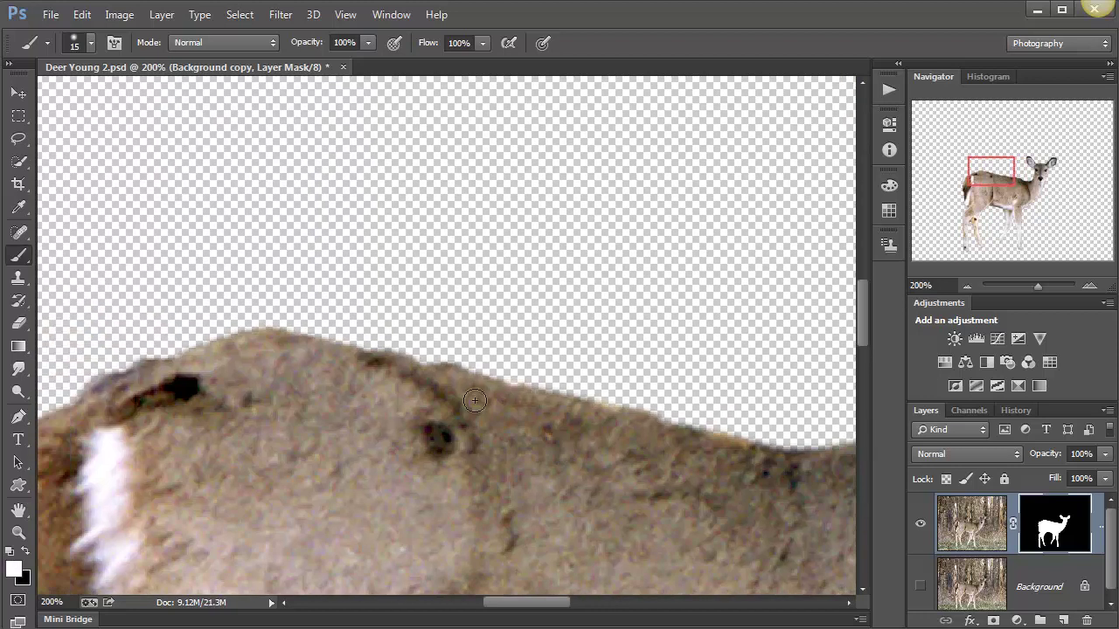
pyautogui.moveTo(534, 403); pyautogui.dragTo(451, 379)
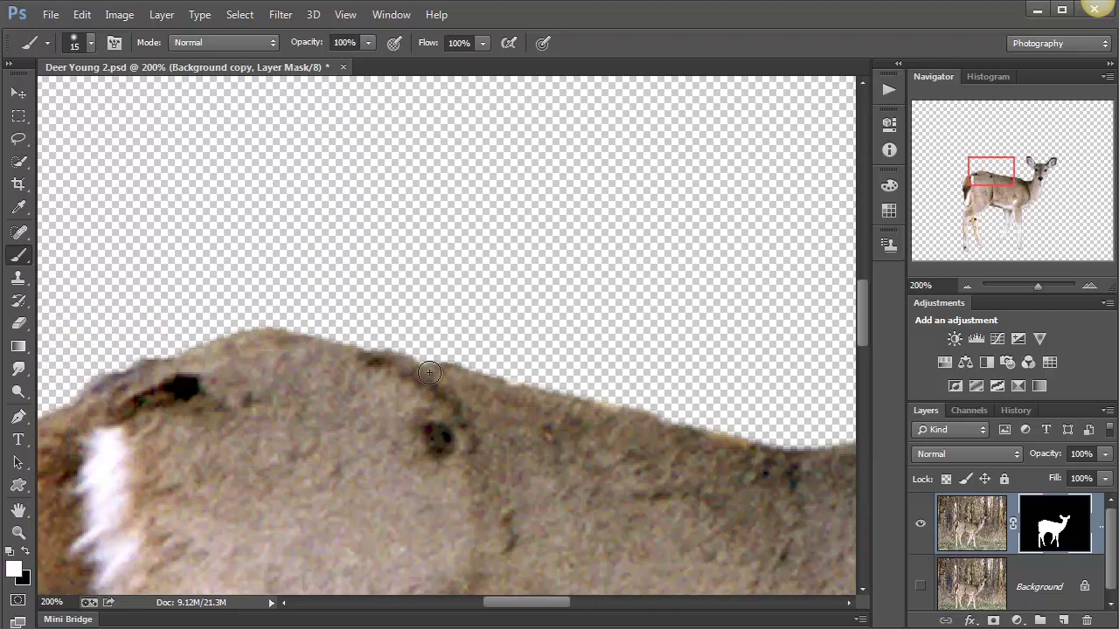
# Paint the tail's outer edge back in white on the mask and check it against the Background layer
pyautogui.moveTo(166, 412)
pyautogui.mouseDown()
pyautogui.moveTo(279, 381)
pyautogui.moveTo(233, 420)
pyautogui.moveTo(222, 402)
pyautogui.moveTo(203, 411)
pyautogui.moveTo(180, 438)
pyautogui.moveTo(173, 577)
pyautogui.mouseUp()
pyautogui.moveTo(242, 452)
pyautogui.mouseDown()
pyautogui.moveTo(305, 250)
pyautogui.moveTo(288, 97)
pyautogui.mouseUp()
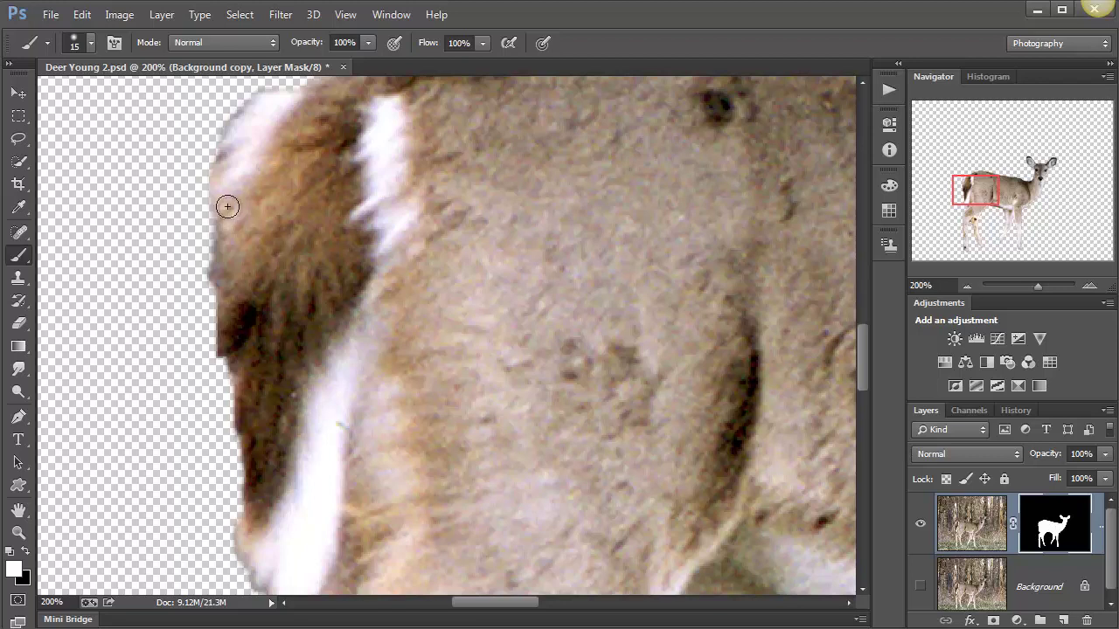
pyautogui.moveTo(222, 288)
pyautogui.mouseDown()
pyautogui.moveTo(217, 350)
pyautogui.moveTo(238, 389)
pyautogui.moveTo(253, 537)
pyautogui.mouseUp()
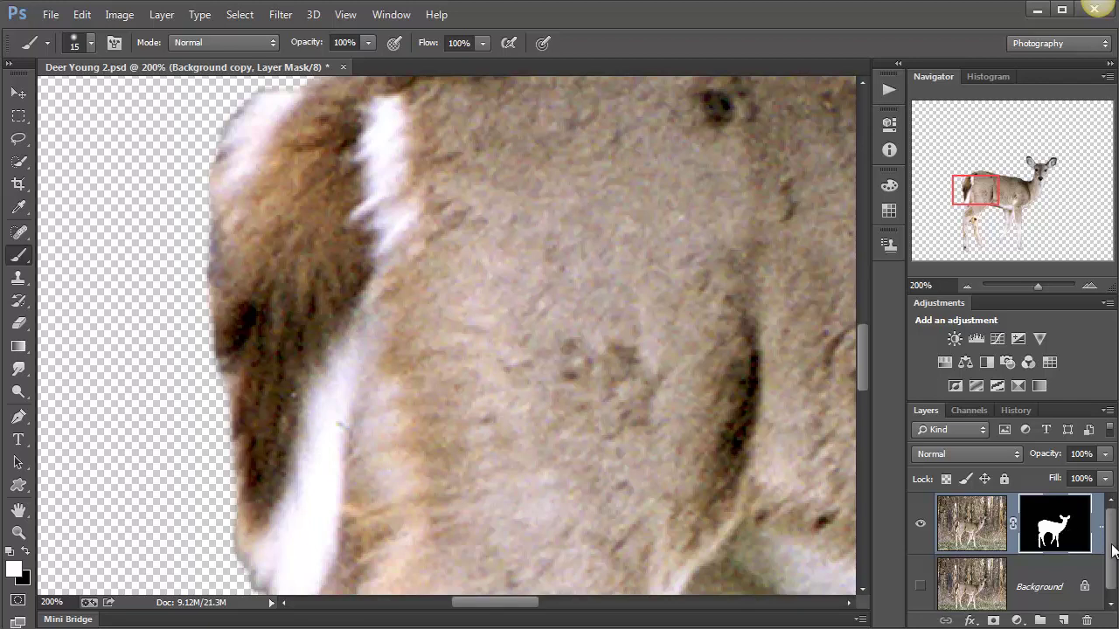
pyautogui.scroll(-1, 1113, 551)
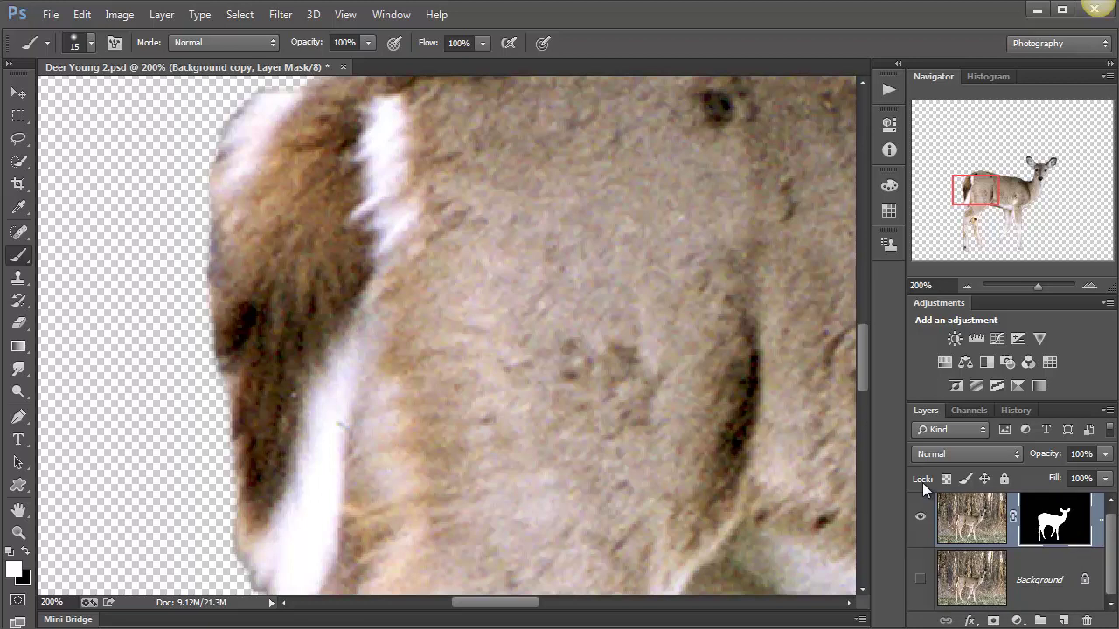
pyautogui.click(920, 579)
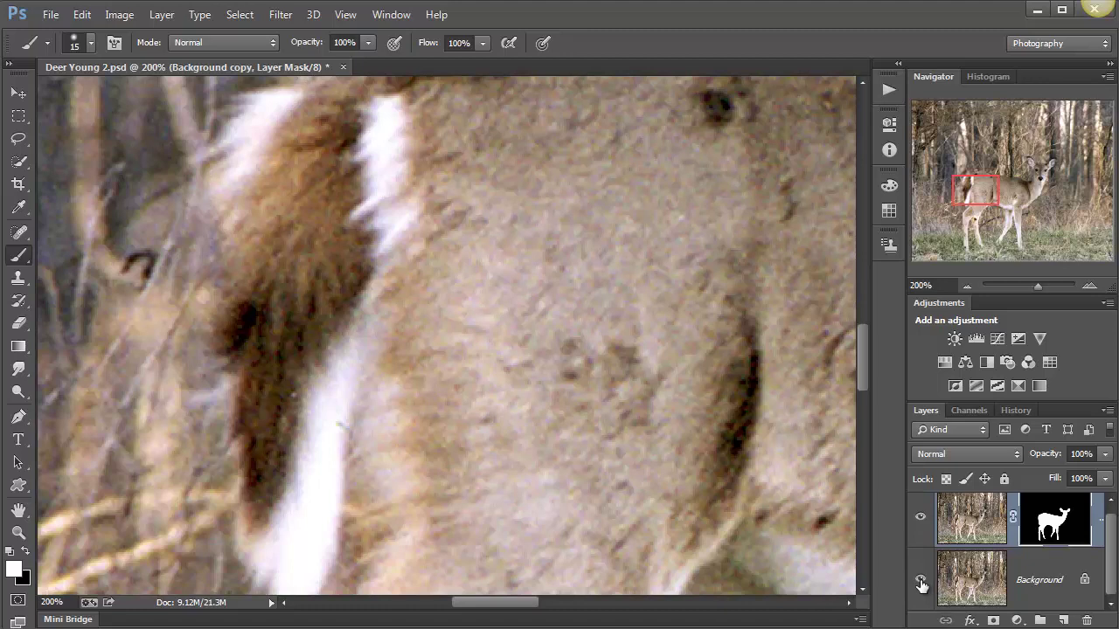
pyautogui.click(920, 580)
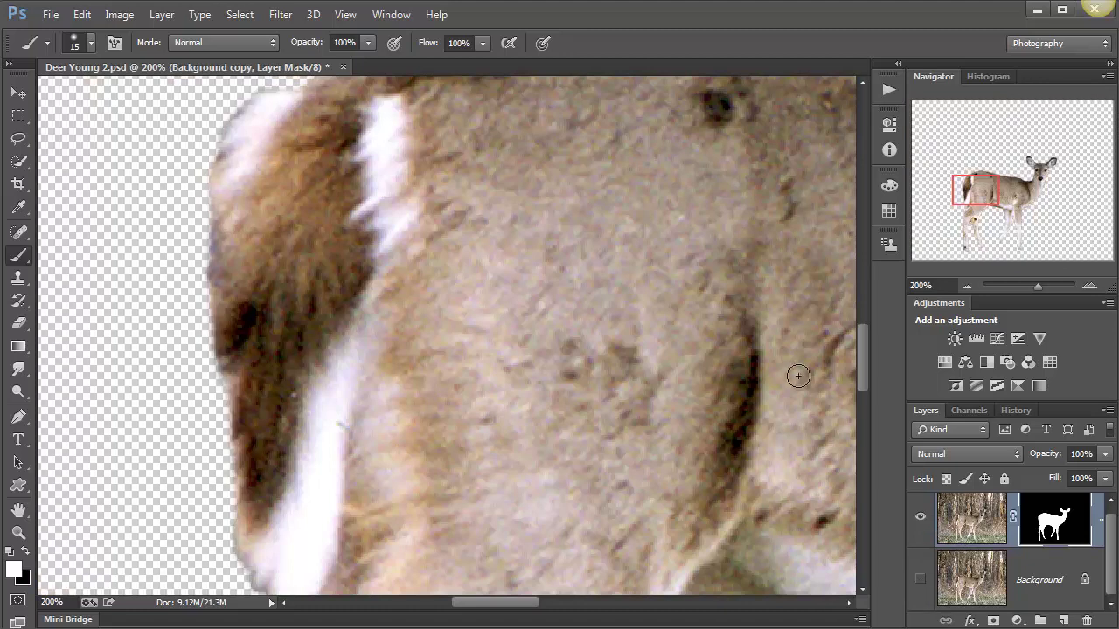
# Trim the background fringe around the lower tip of the tail in black on the mask
pyautogui.moveTo(864, 360); pyautogui.dragTo(864, 395)
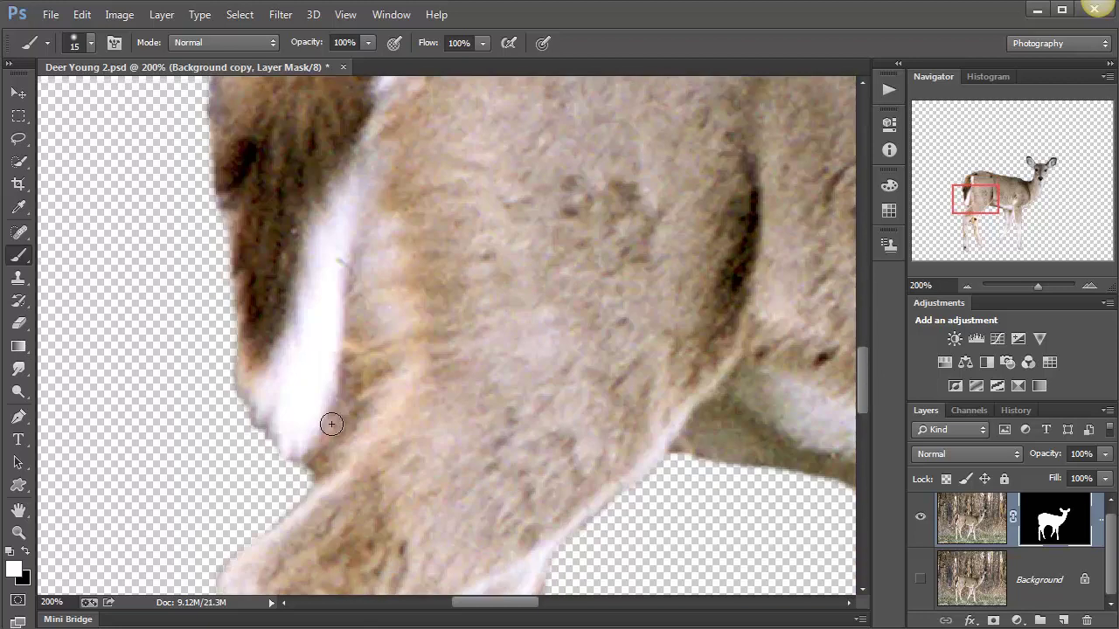
pyautogui.press('x')
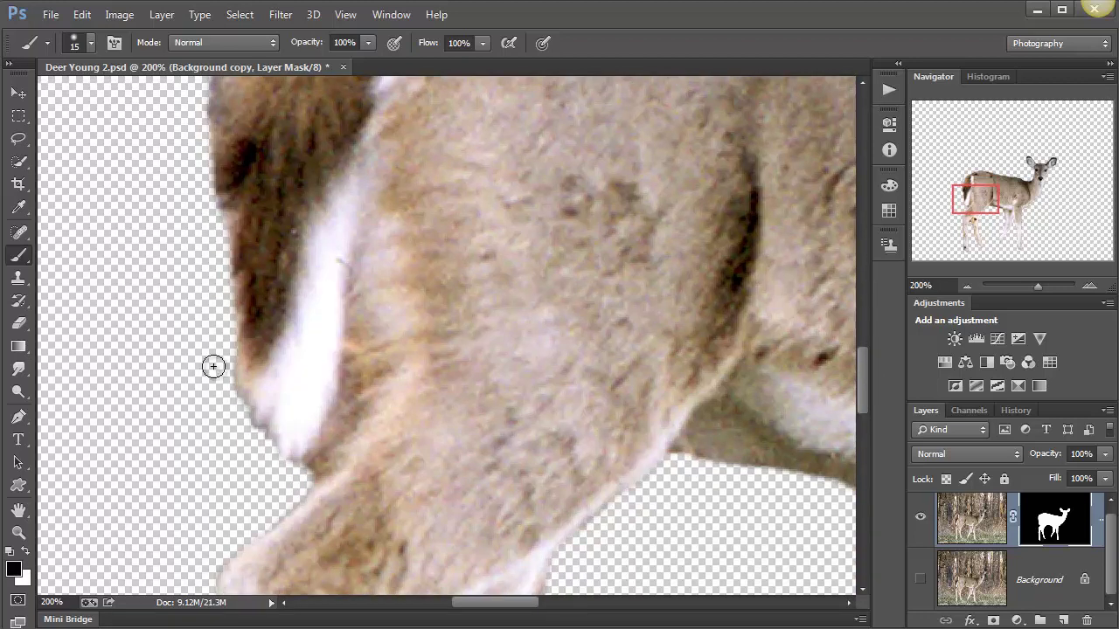
pyautogui.moveTo(220, 353); pyautogui.dragTo(276, 461)
# Trim the outer edges of both hind legs in black on the mask, removing the leftover bumps
pyautogui.moveTo(422, 302); pyautogui.dragTo(465, 205)
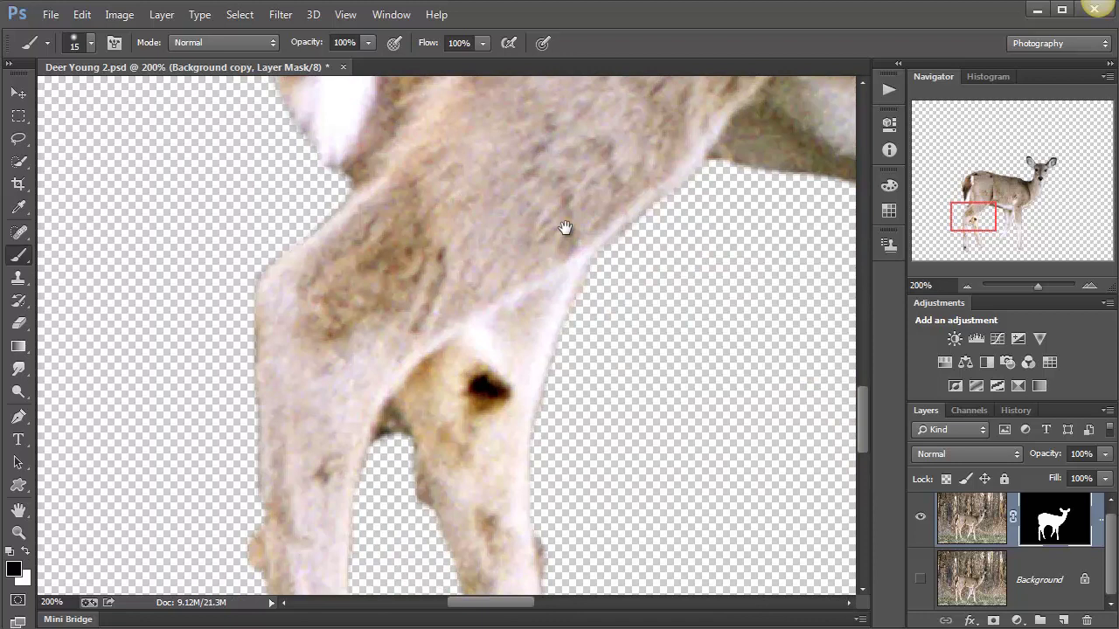
pyautogui.moveTo(566, 228); pyautogui.dragTo(554, 28)
pyautogui.moveTo(536, 325); pyautogui.dragTo(542, 397)
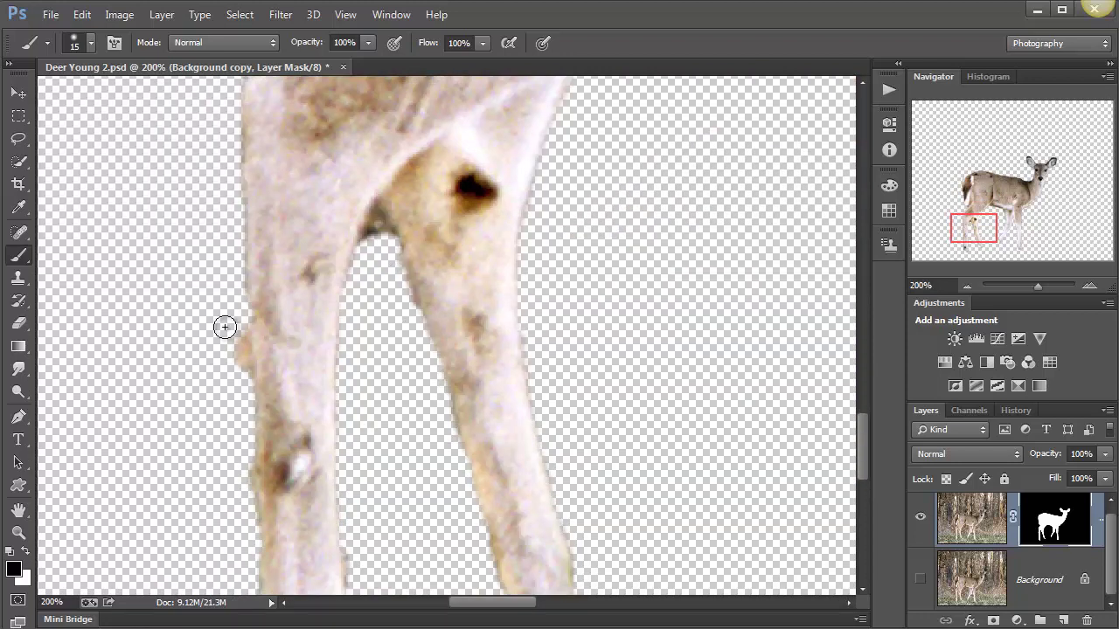
pyautogui.moveTo(256, 434); pyautogui.dragTo(307, 264)
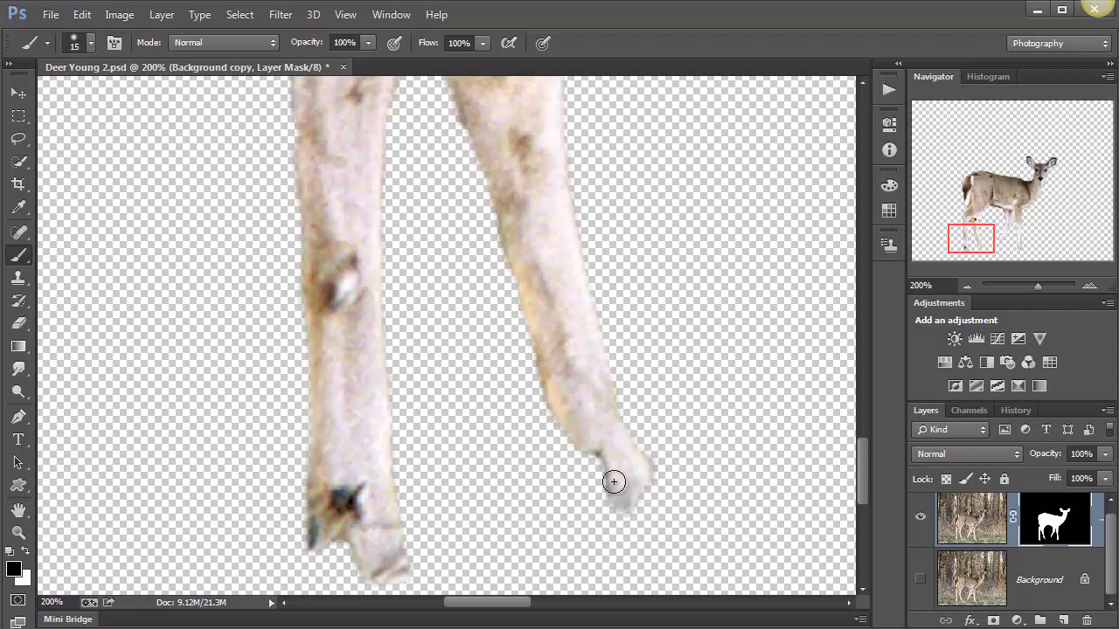
# Touch up the lower part of the forward hind leg on the mask, using white to restore and black to trim
pyautogui.press('x')
pyautogui.moveTo(604, 474)
pyautogui.mouseDown()
pyautogui.moveTo(643, 486)
pyautogui.moveTo(653, 466)
pyautogui.moveTo(613, 402)
pyautogui.moveTo(593, 458)
pyautogui.moveTo(564, 419)
pyautogui.moveTo(569, 453)
pyautogui.mouseUp()
pyautogui.press('x')
pyautogui.moveTo(553, 436)
pyautogui.mouseDown()
pyautogui.moveTo(593, 482)
pyautogui.moveTo(595, 511)
pyautogui.moveTo(626, 521)
pyautogui.moveTo(654, 512)
pyautogui.moveTo(668, 478)
pyautogui.moveTo(624, 382)
pyautogui.mouseUp()
# Trim the edges of the front legs in black on the mask, including the fringe behind the rear one
pyautogui.moveTo(700, 430); pyautogui.dragTo(185, 393)
pyautogui.moveTo(587, 357); pyautogui.dragTo(419, 536)
pyautogui.moveTo(558, 376); pyautogui.dragTo(405, 545)
pyautogui.moveTo(533, 178)
pyautogui.mouseDown()
pyautogui.moveTo(520, 468)
pyautogui.moveTo(531, 553)
pyautogui.mouseUp()
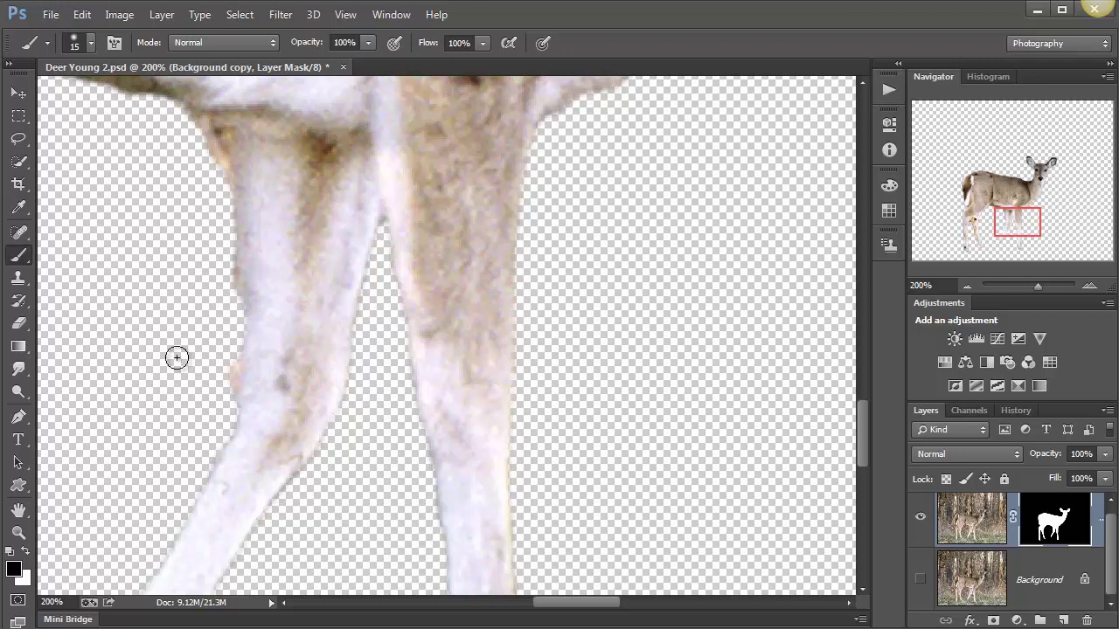
pyautogui.moveTo(223, 185)
pyautogui.mouseDown()
pyautogui.moveTo(236, 339)
pyautogui.moveTo(221, 408)
pyautogui.moveTo(219, 380)
pyautogui.mouseUp()
pyautogui.moveTo(191, 121); pyautogui.dragTo(223, 194)
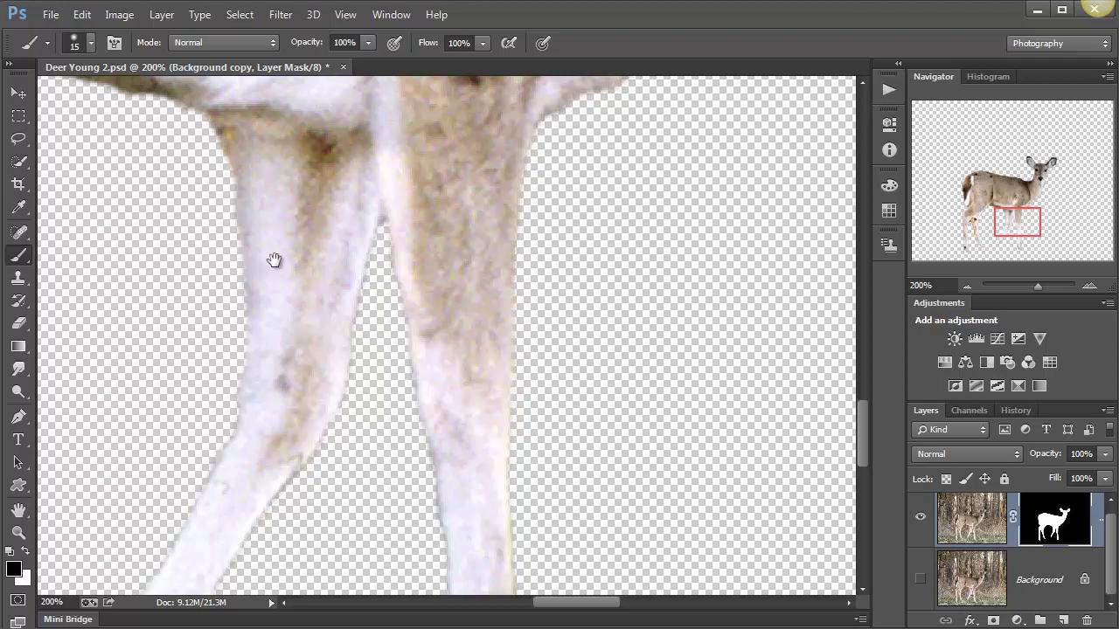
# Touch up the corner between belly and front leg, and remove the leftover background patch between belly and thigh in black
pyautogui.moveTo(274, 260); pyautogui.dragTo(725, 512)
pyautogui.moveTo(625, 396)
pyautogui.mouseDown()
pyautogui.moveTo(489, 346)
pyautogui.moveTo(688, 409)
pyautogui.mouseUp()
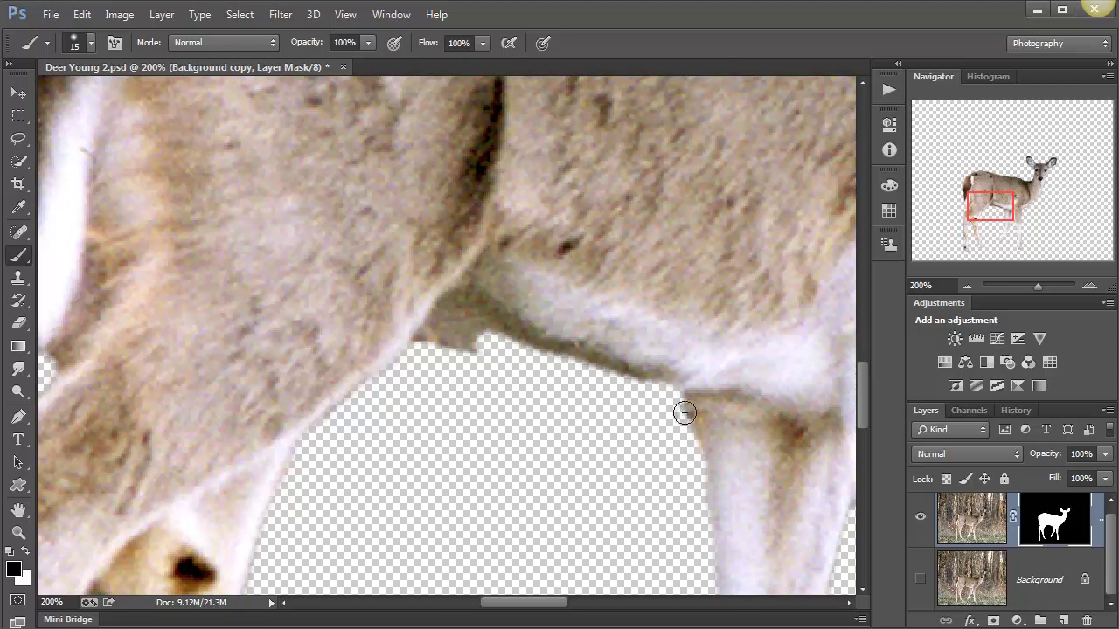
pyautogui.press('x')
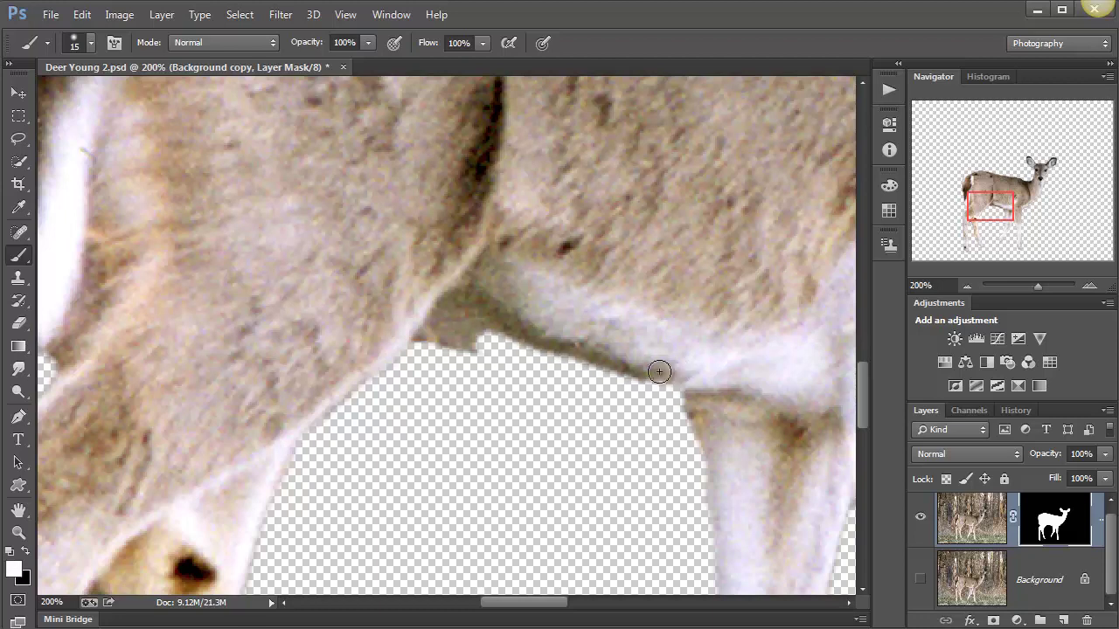
pyautogui.press('x')
pyautogui.moveTo(645, 394)
pyautogui.mouseDown()
pyautogui.moveTo(529, 352)
pyautogui.moveTo(460, 302)
pyautogui.moveTo(425, 339)
pyautogui.moveTo(461, 321)
pyautogui.moveTo(483, 357)
pyautogui.moveTo(382, 342)
pyautogui.moveTo(460, 349)
pyautogui.mouseUp()
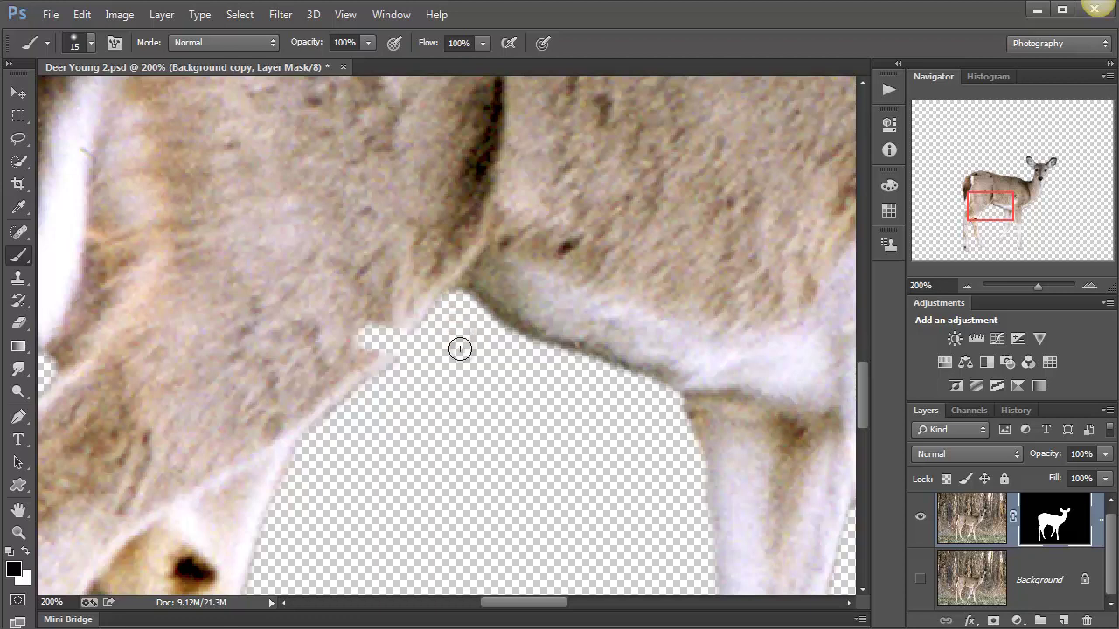
# Paint the notch in the thigh's edge back in white on the mask and trim the belly's dark underside in black
pyautogui.press('x')
pyautogui.moveTo(400, 314)
pyautogui.mouseDown()
pyautogui.moveTo(384, 348)
pyautogui.moveTo(413, 321)
pyautogui.moveTo(384, 351)
pyautogui.moveTo(382, 313)
pyautogui.moveTo(356, 342)
pyautogui.mouseUp()
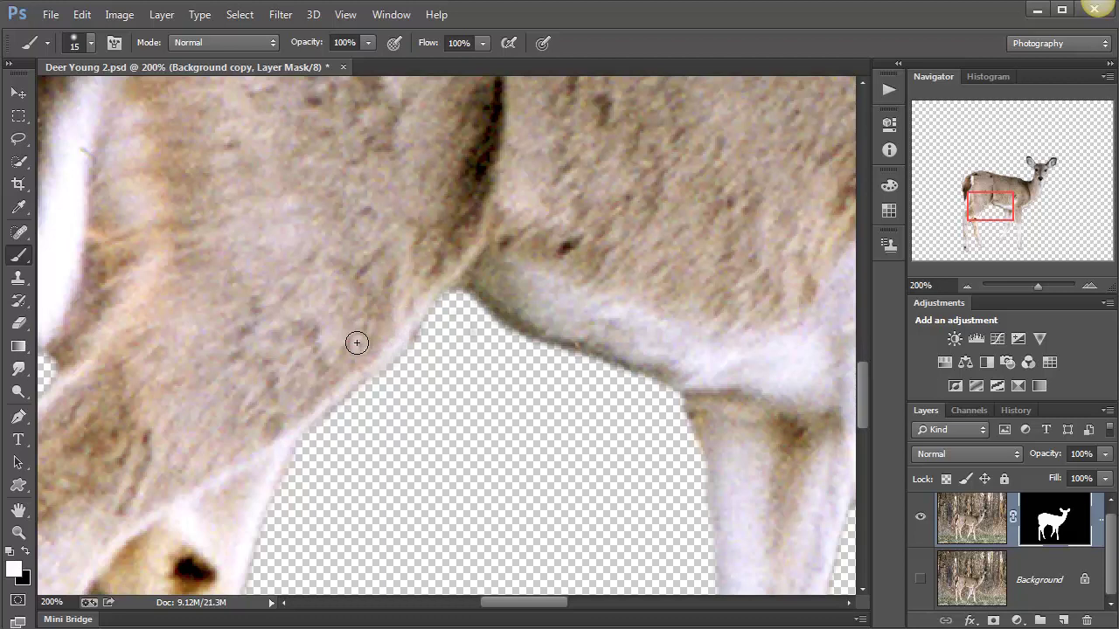
pyautogui.press('x')
pyautogui.moveTo(470, 305); pyautogui.dragTo(686, 408)
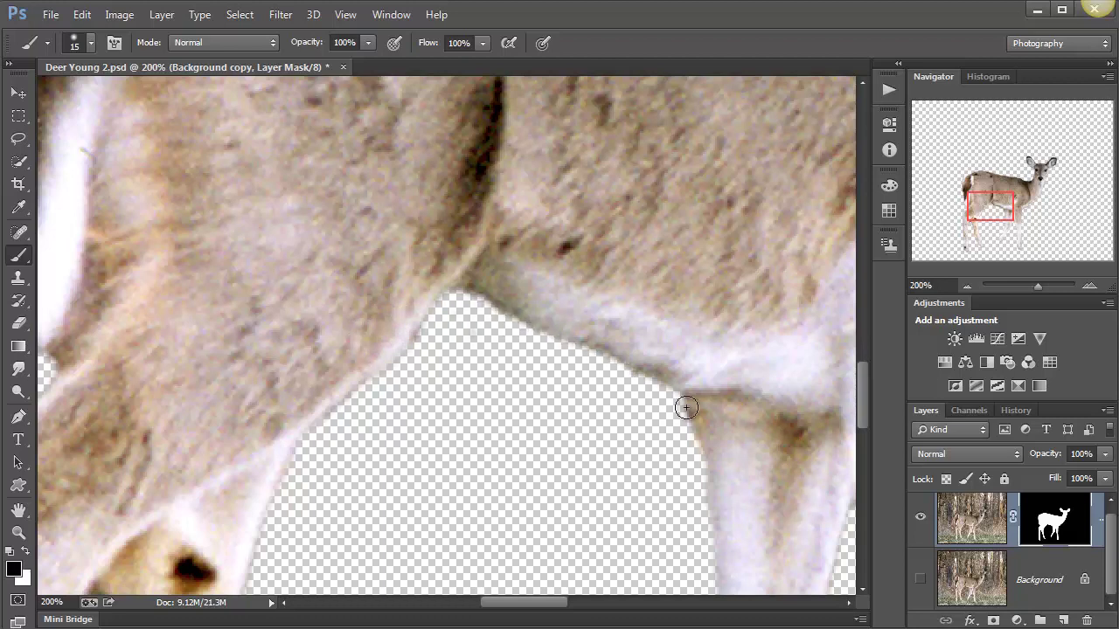
# Trim the fringe along the deer's chest and the front of its neck in black on the mask
pyautogui.moveTo(743, 443); pyautogui.dragTo(87, 394)
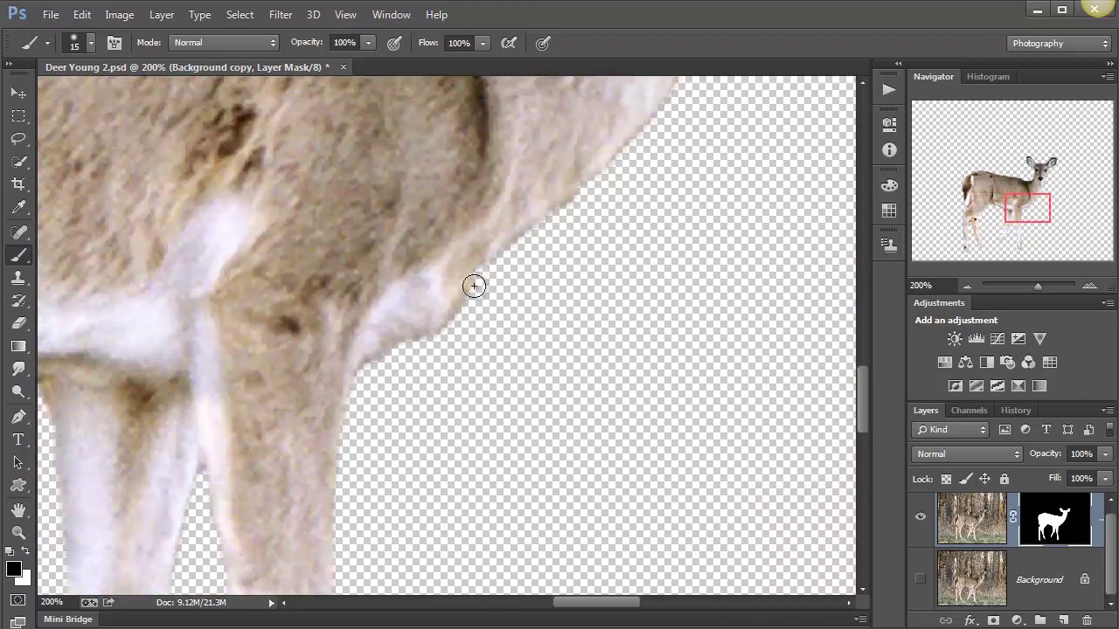
pyautogui.moveTo(475, 293)
pyautogui.mouseDown()
pyautogui.moveTo(460, 320)
pyautogui.moveTo(378, 361)
pyautogui.moveTo(357, 389)
pyautogui.mouseUp()
pyautogui.moveTo(594, 318)
pyautogui.mouseDown()
pyautogui.moveTo(525, 443)
pyautogui.moveTo(573, 381)
pyautogui.moveTo(522, 591)
pyautogui.mouseUp()
pyautogui.moveTo(587, 354); pyautogui.dragTo(566, 426)
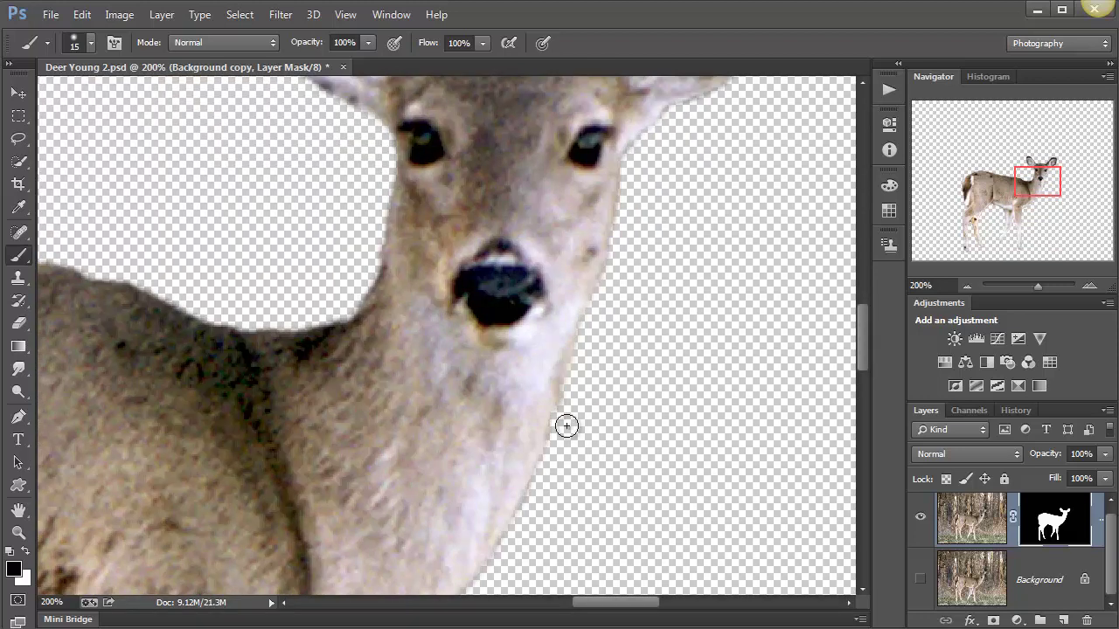
pyautogui.moveTo(657, 218); pyautogui.dragTo(572, 400)
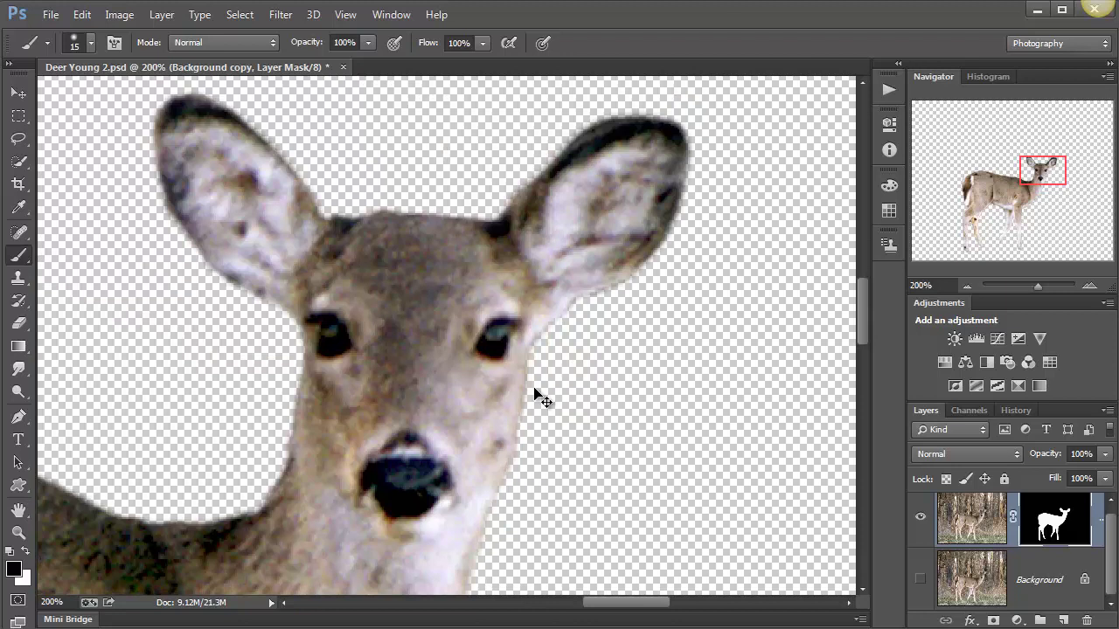
# Trim the outer edge of the rearmost hind leg in black on the mask, from the hock down the lower leg
pyautogui.hotkey('ctrl', '0')
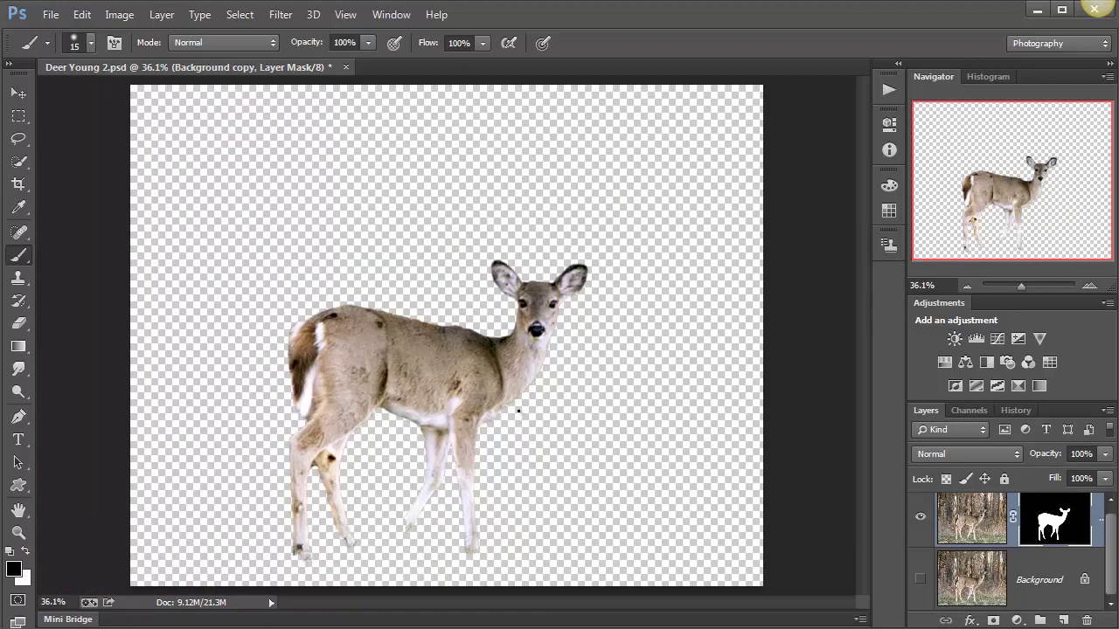
pyautogui.keyDown('ctrl'); pyautogui.click(282, 456); pyautogui.keyUp('ctrl')
pyautogui.keyDown('ctrl'); pyautogui.click(282, 455); pyautogui.keyUp('ctrl')
pyautogui.keyDown('ctrl'); pyautogui.click(320, 408); pyautogui.keyUp('ctrl')
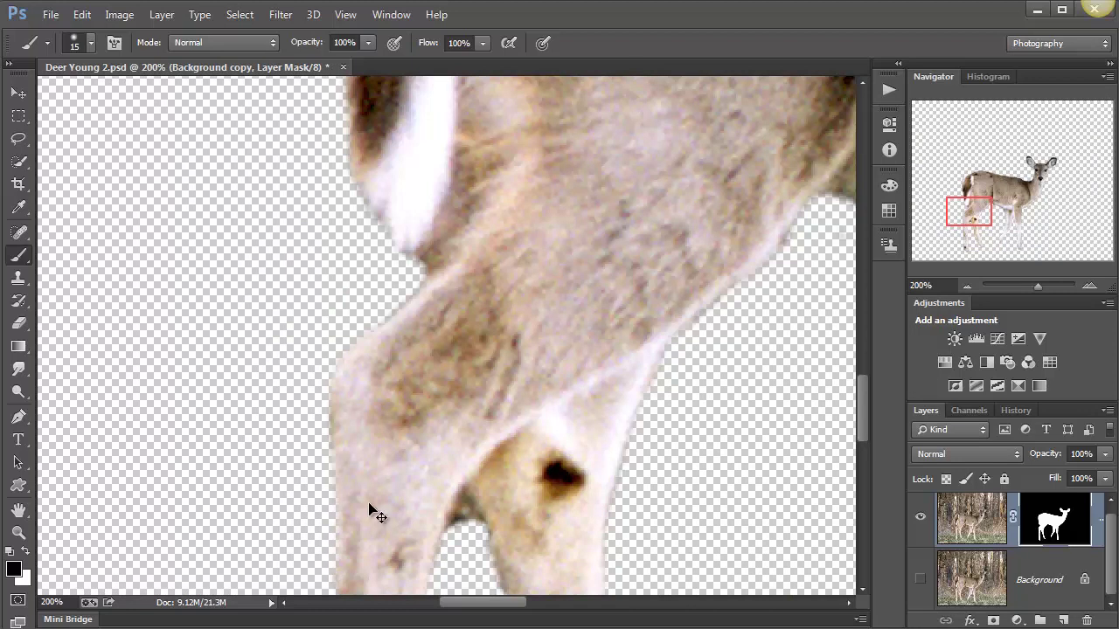
pyautogui.hotkey('ctrl', 'z')
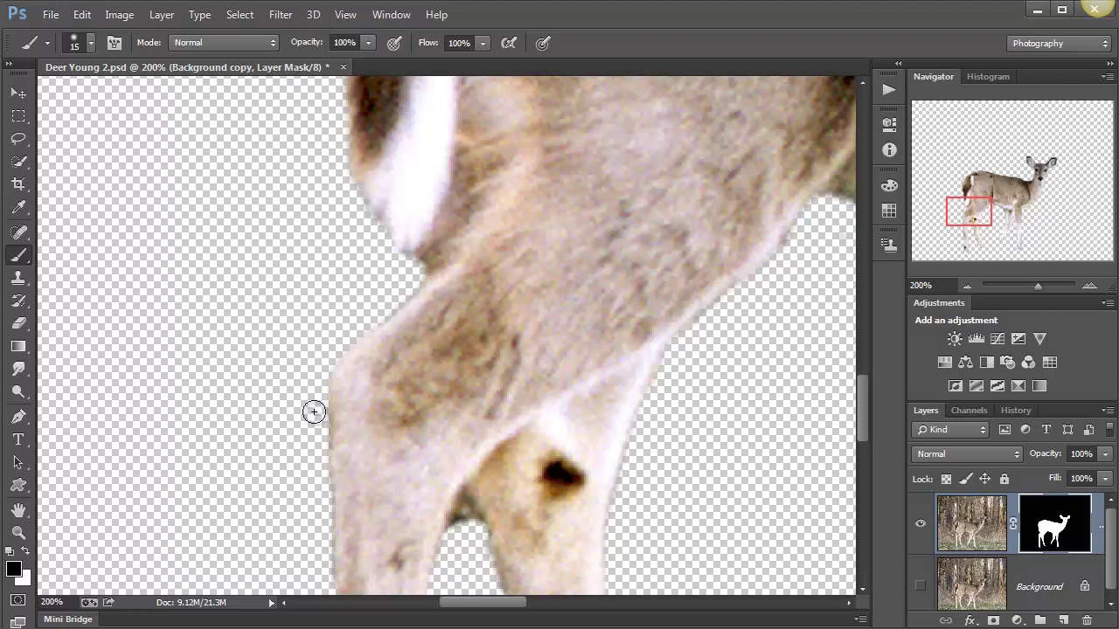
pyautogui.keyDown('shift'); pyautogui.click(324, 580); pyautogui.keyUp('shift')
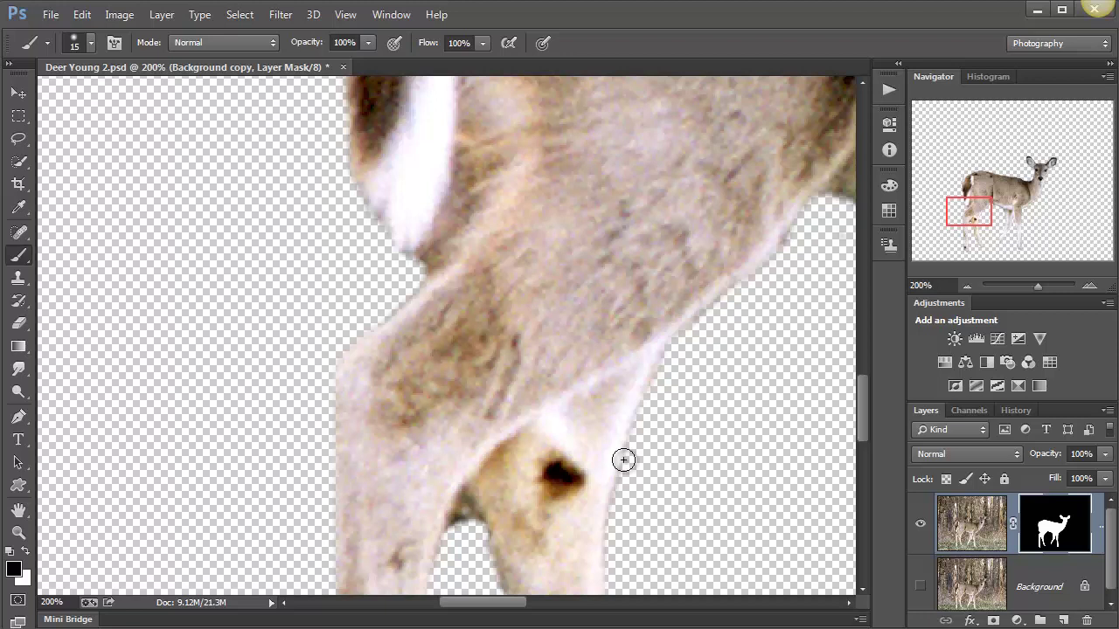
pyautogui.moveTo(536, 394); pyautogui.dragTo(553, 193)
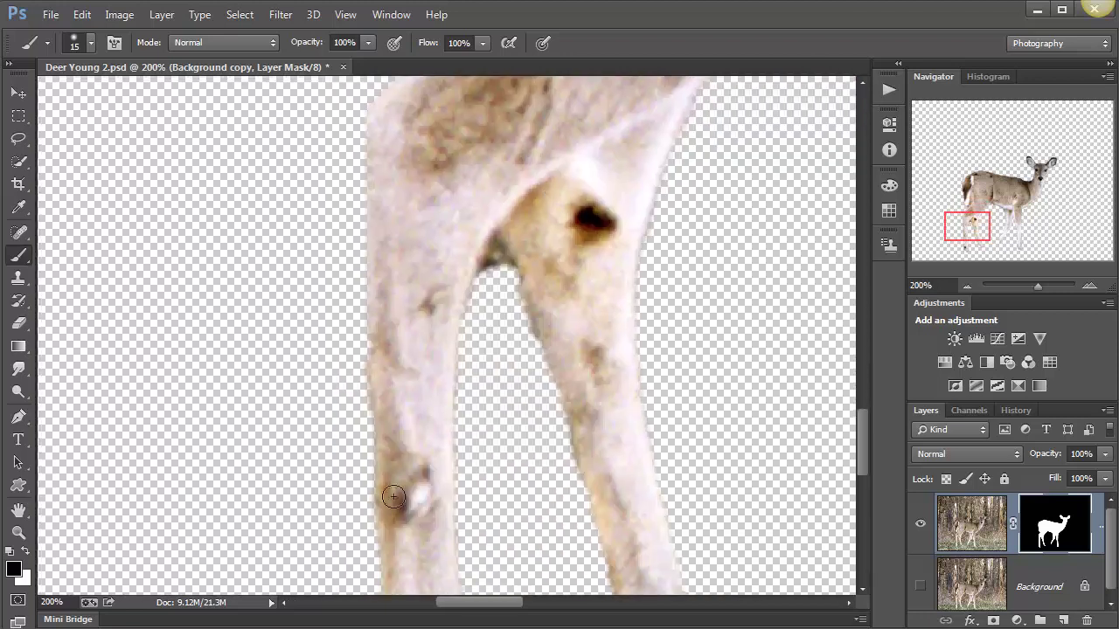
pyautogui.keyDown('shift'); pyautogui.click(372, 535); pyautogui.keyUp('shift')
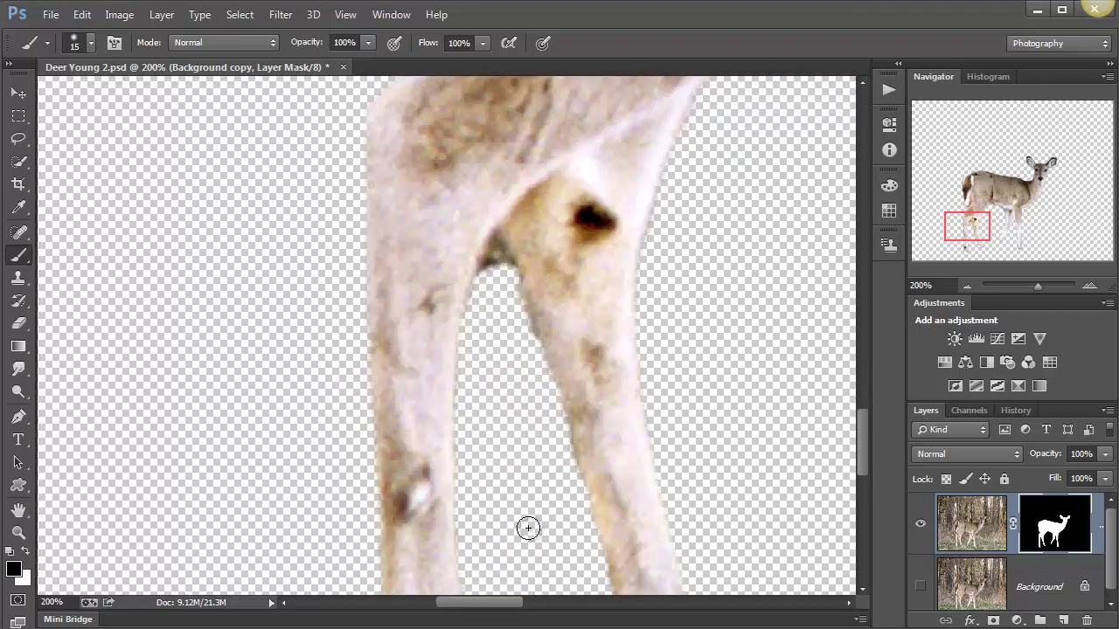
# Examine the mask edges along the lower hind legs, the thigh and the belly
pyautogui.moveTo(530, 500); pyautogui.dragTo(454, 250)
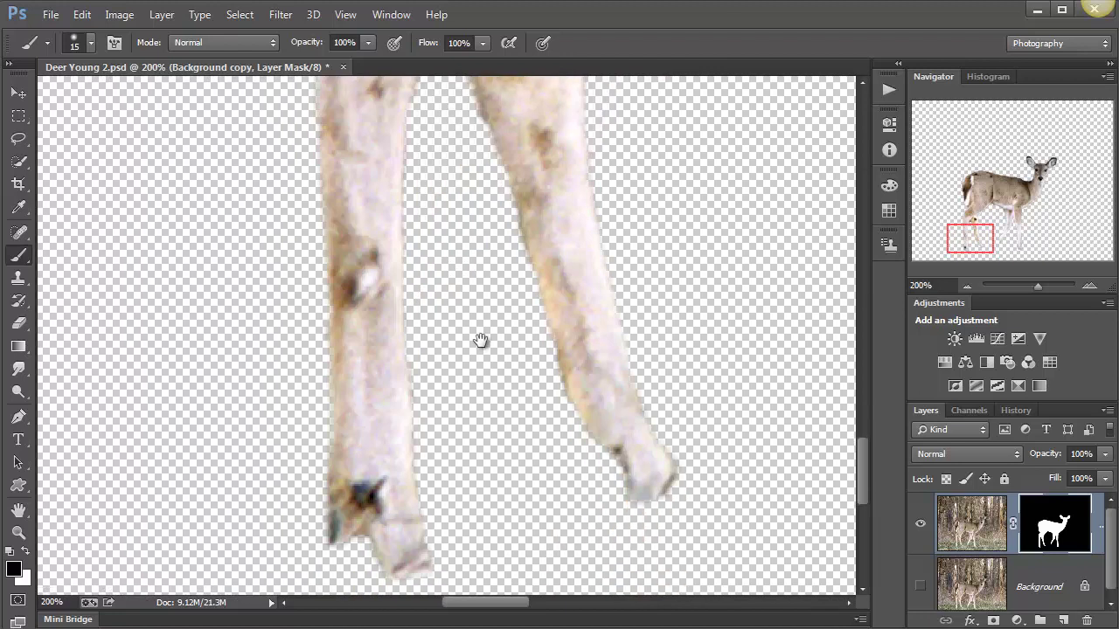
pyautogui.moveTo(481, 341); pyautogui.dragTo(384, 523)
pyautogui.scroll(4, 450, 395)
pyautogui.hscroll(2, 446, 400)
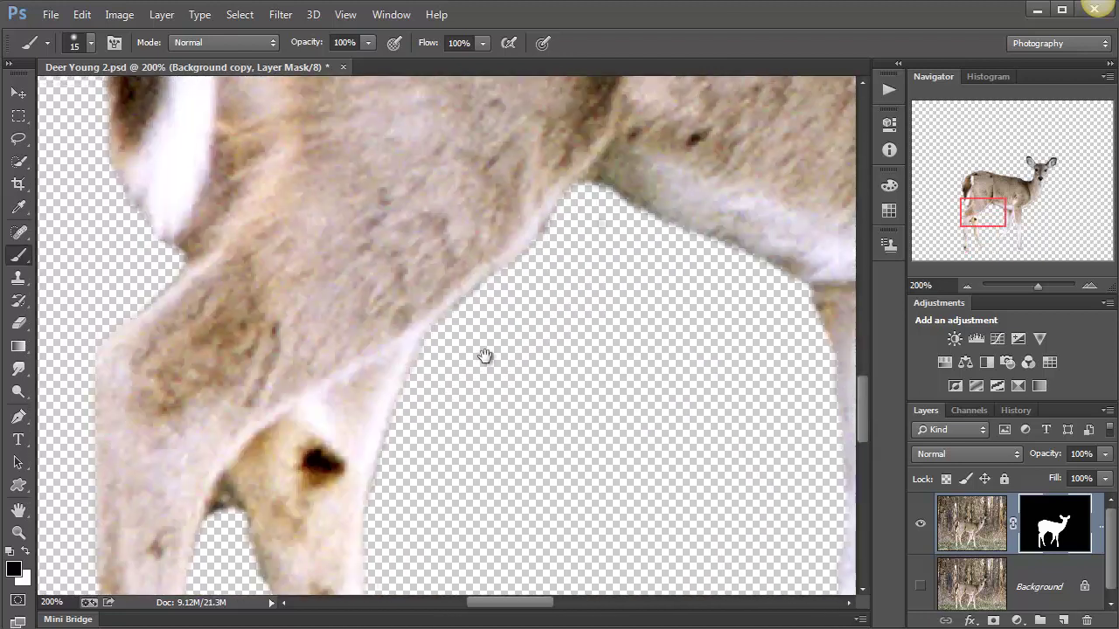
pyautogui.scroll(2, 502, 328)
pyautogui.hscroll(1, 516, 306)
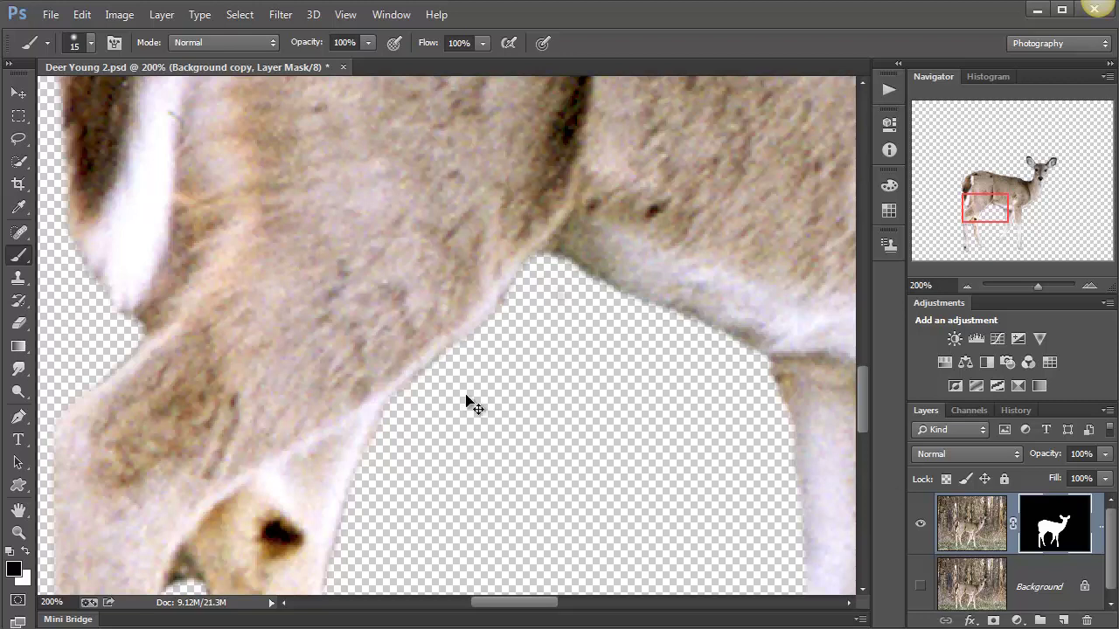
# Apply the layer mask to the Background copy layer and turn the Background layer's visibility on
pyautogui.hotkey('ctrl', '0')
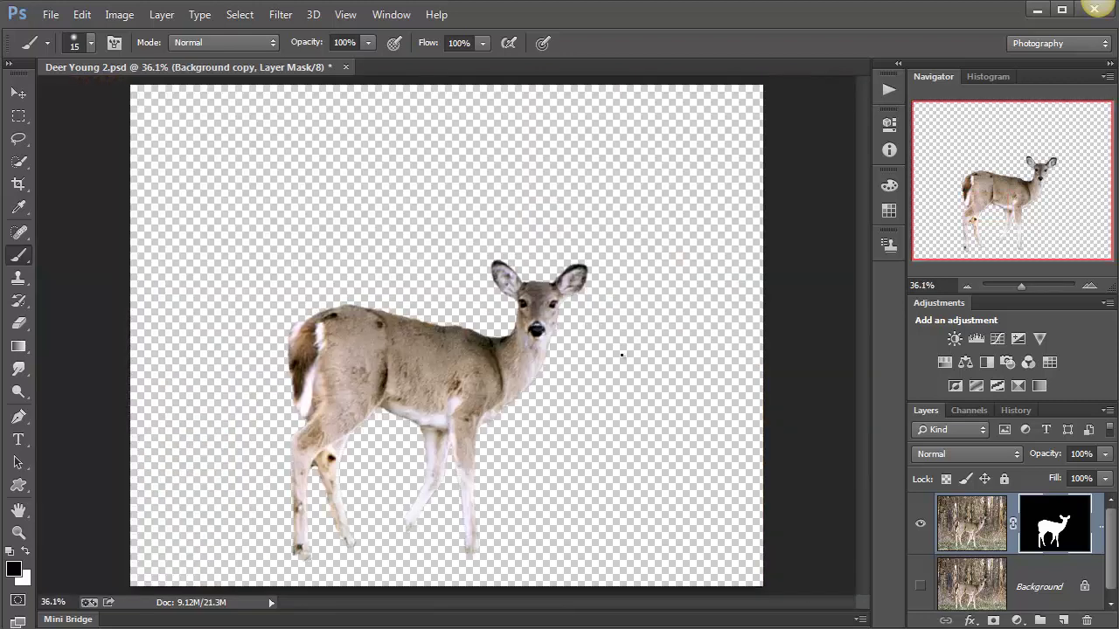
pyautogui.rightClick(1046, 525)
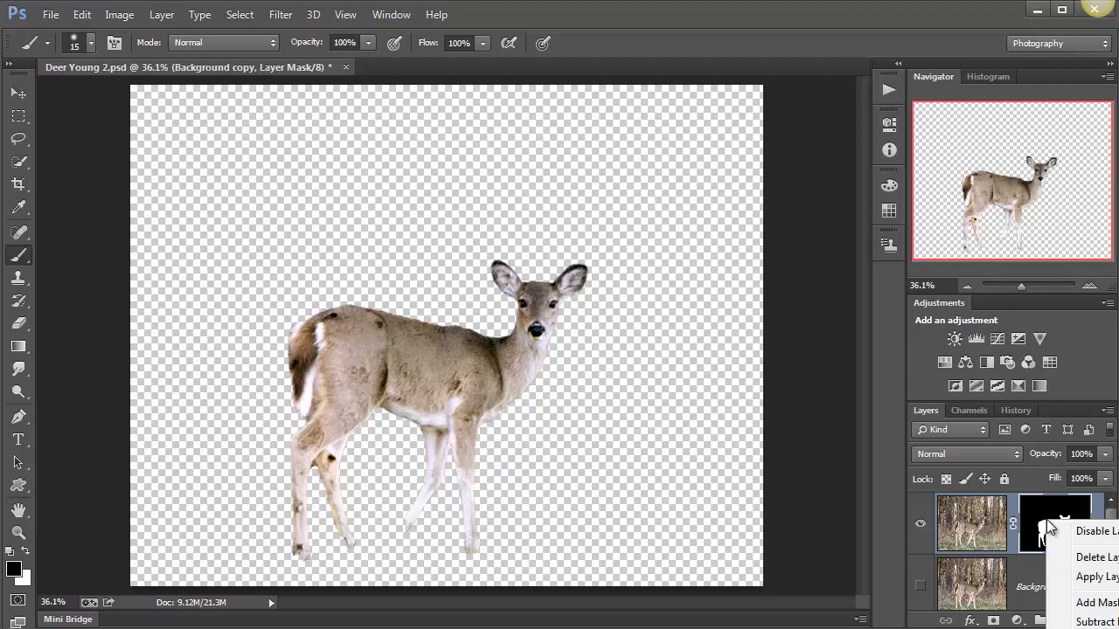
pyautogui.click(1082, 578)
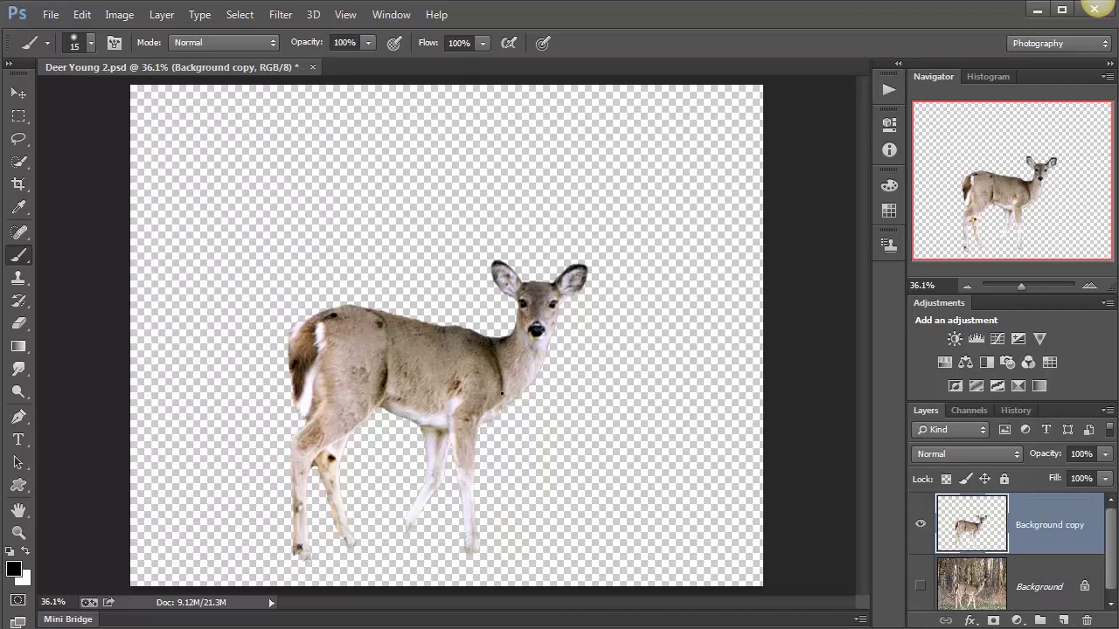
pyautogui.click(920, 586)
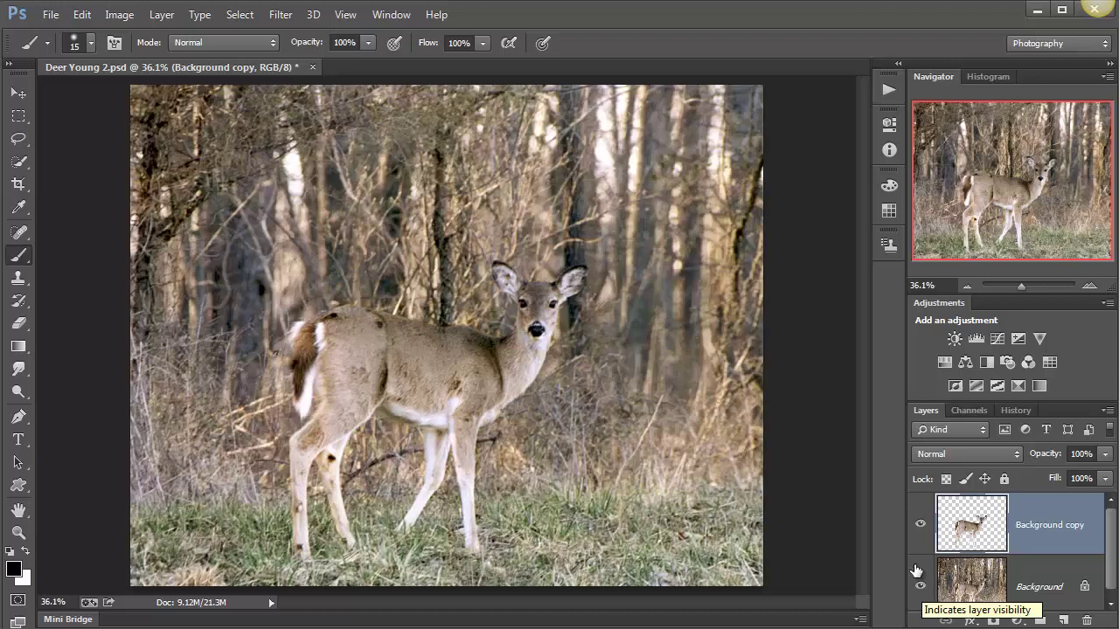
# Toggle the cut-out deer layer's visibility to compare it with the original, leaving it hidden
pyautogui.click(919, 526)
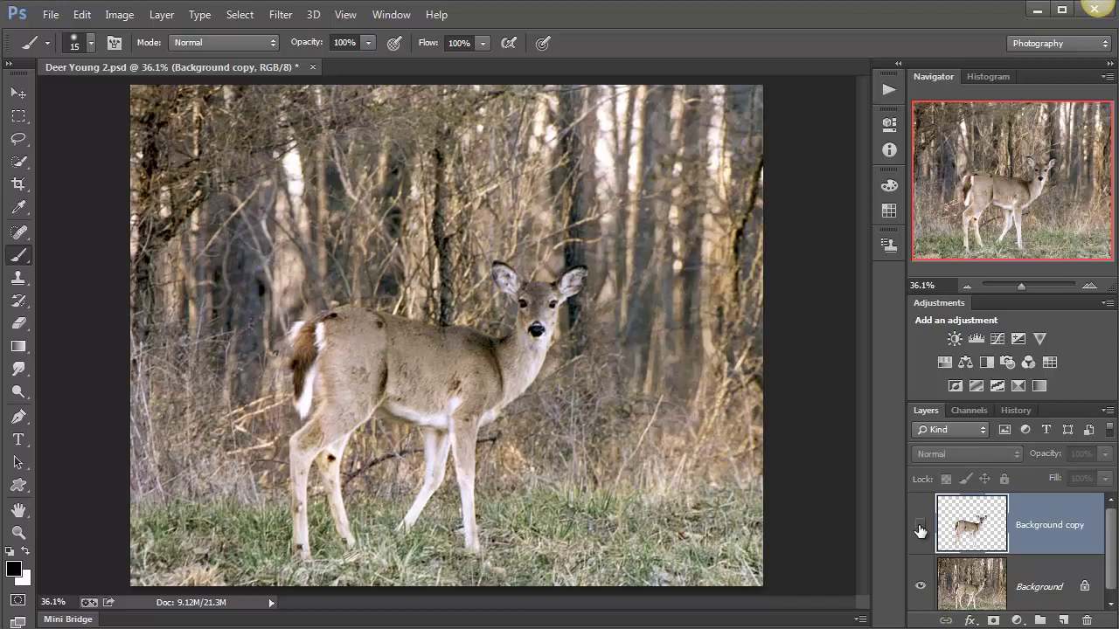
pyautogui.click(920, 527)
pyautogui.click(920, 527)
pyautogui.click(919, 527)
pyautogui.click(920, 527)
pyautogui.scroll(-1, 1072, 579)
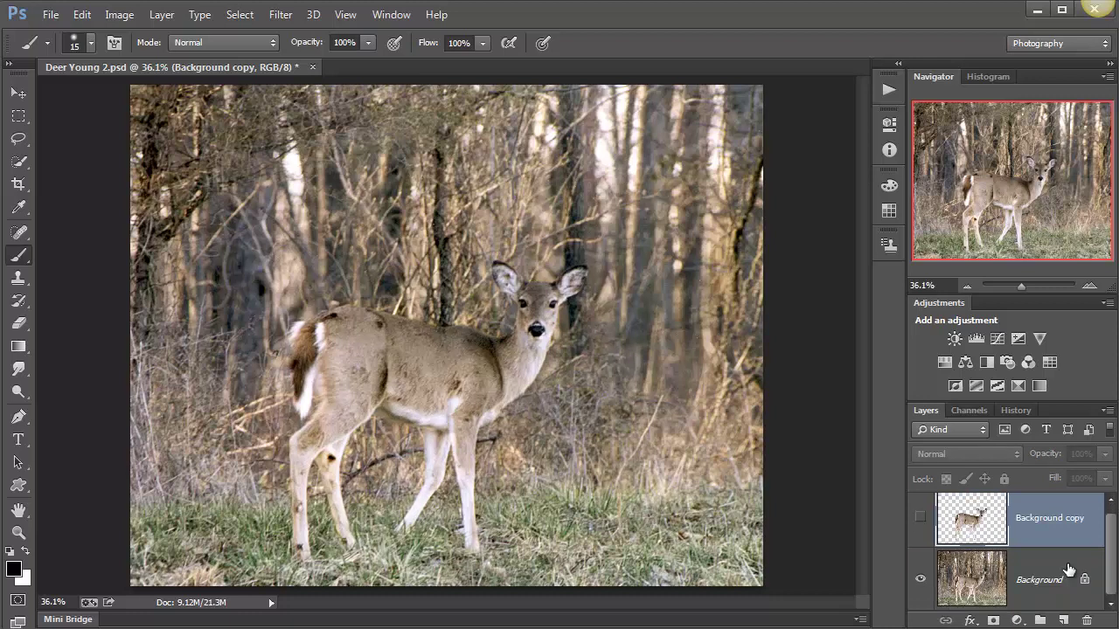
# Create a new layer above the deer cut-out and name it Fog
pyautogui.click(1063, 619)
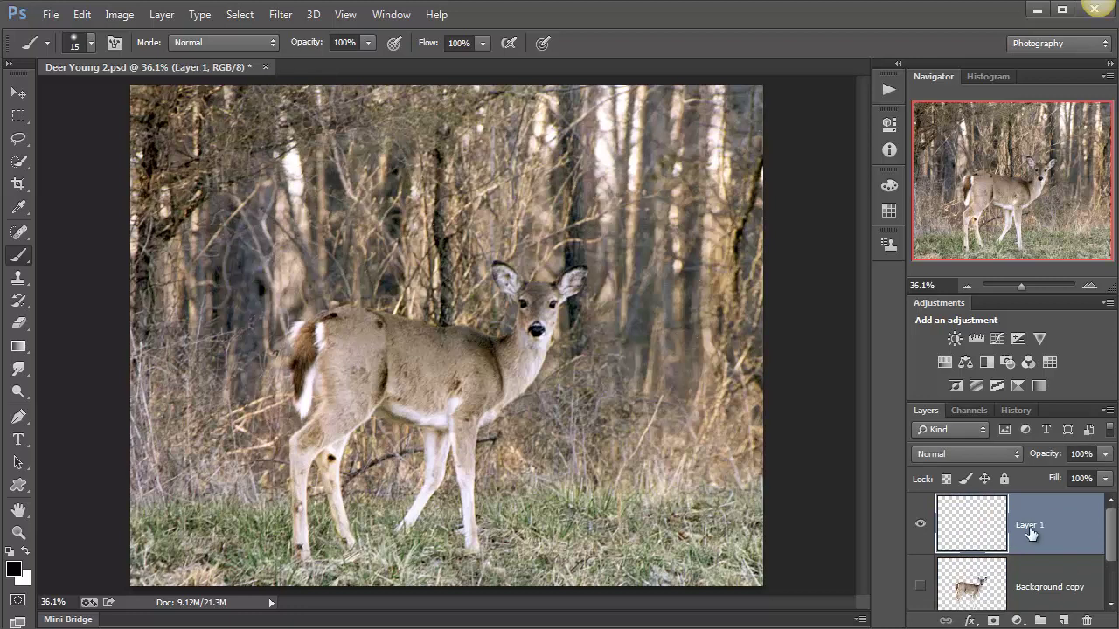
pyautogui.doubleClick(1030, 525)
pyautogui.write('Fog')
pyautogui.press('Return')
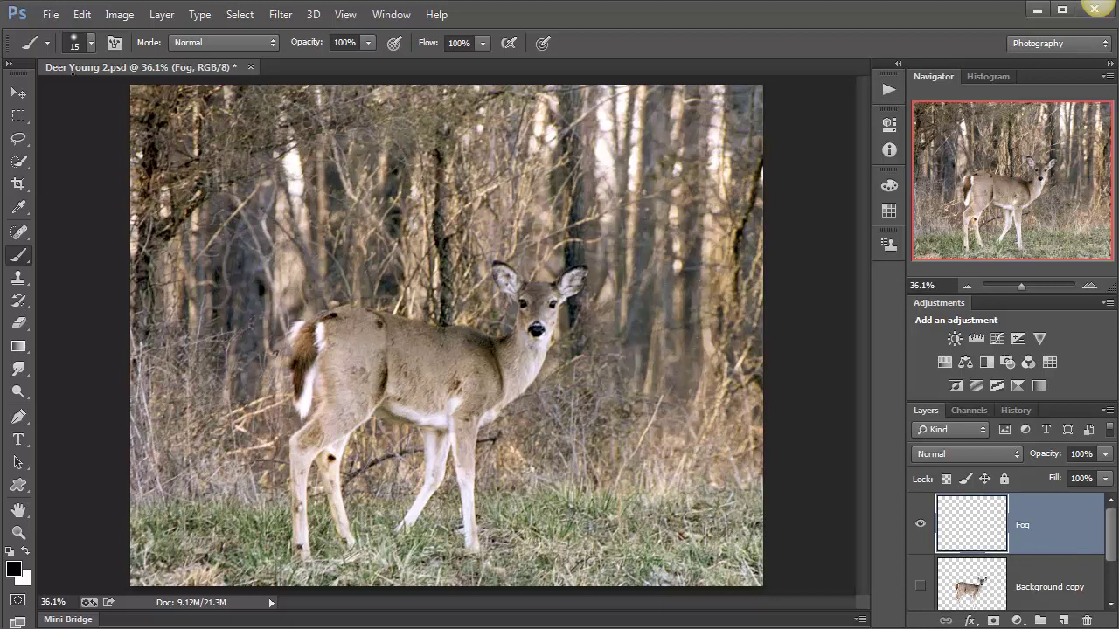
# Draw a linear Foreground to Transparent gradient in white on the Fog layer, from the image's bottom edge up past the deer's head
pyautogui.click(20, 347)
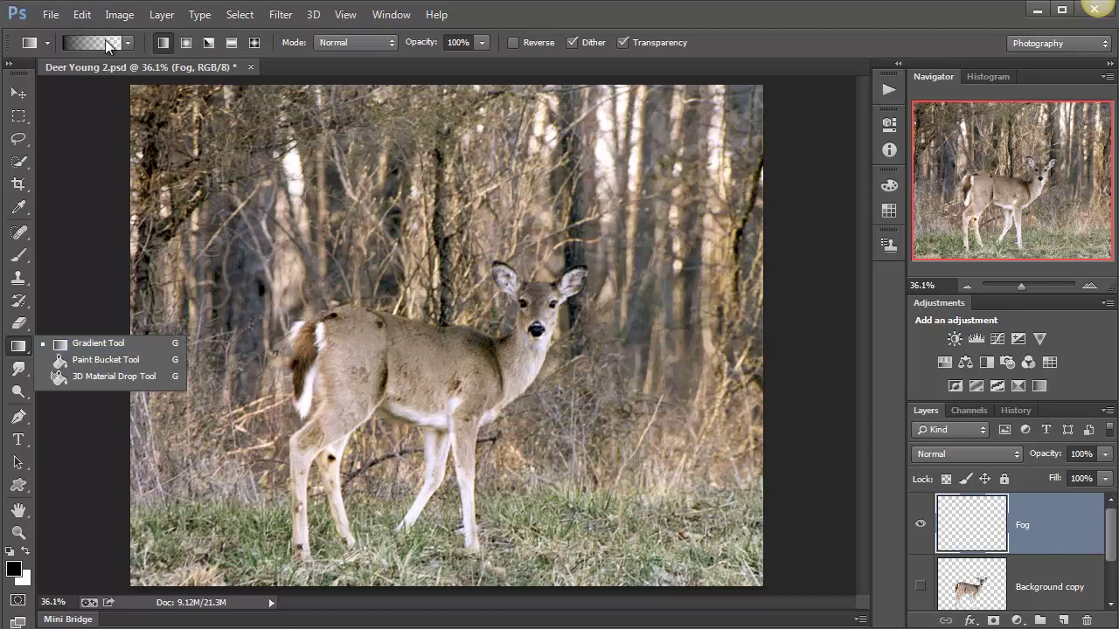
pyautogui.click(97, 41)
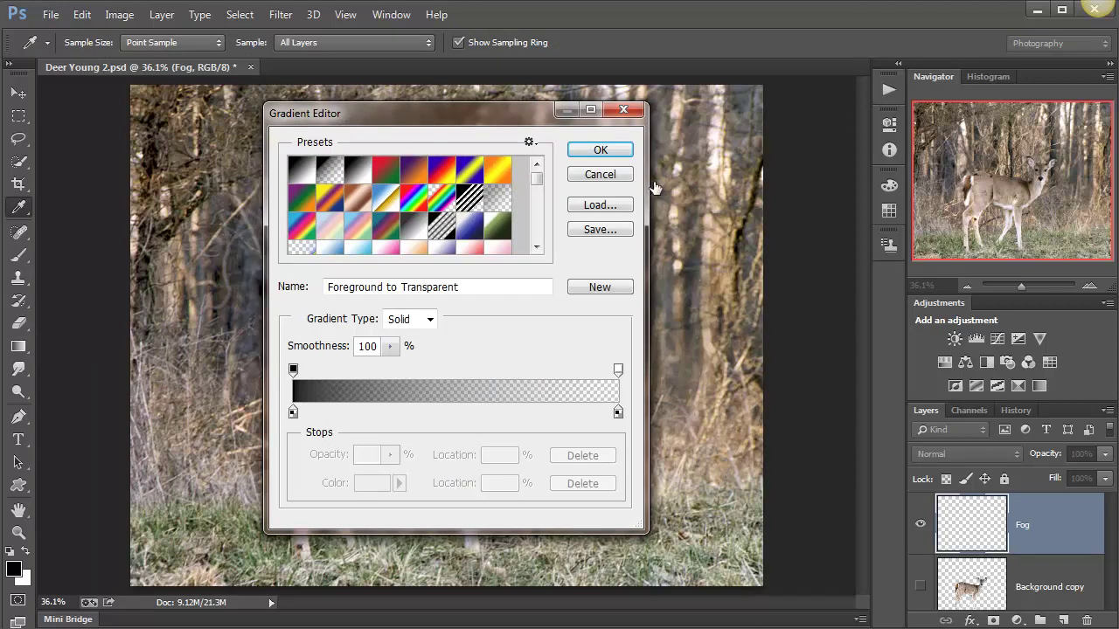
pyautogui.click(591, 175)
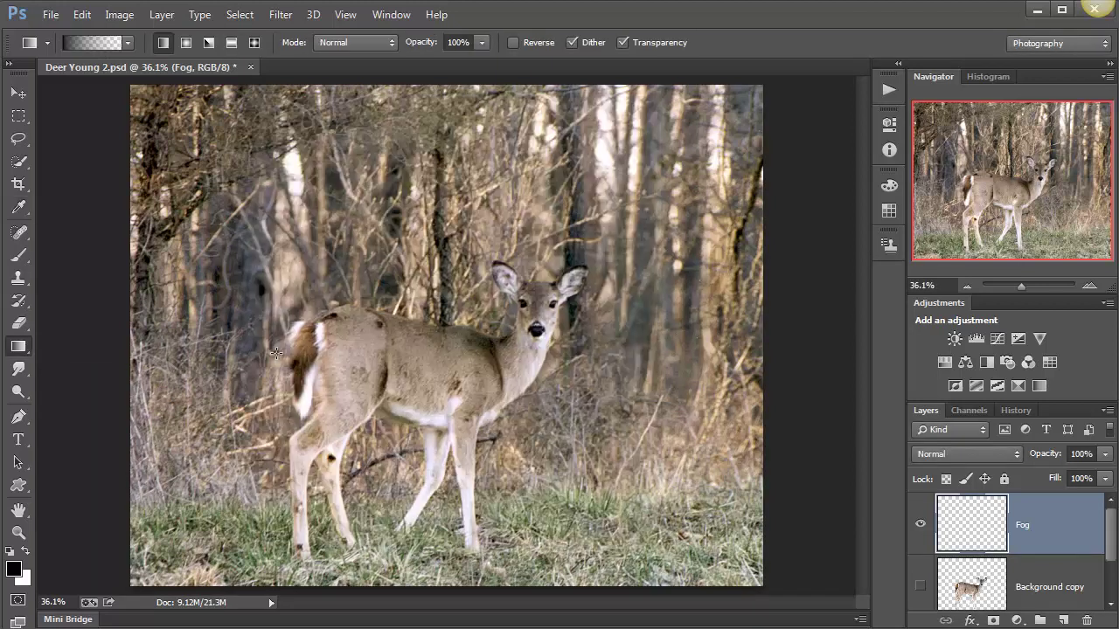
pyautogui.press('x')
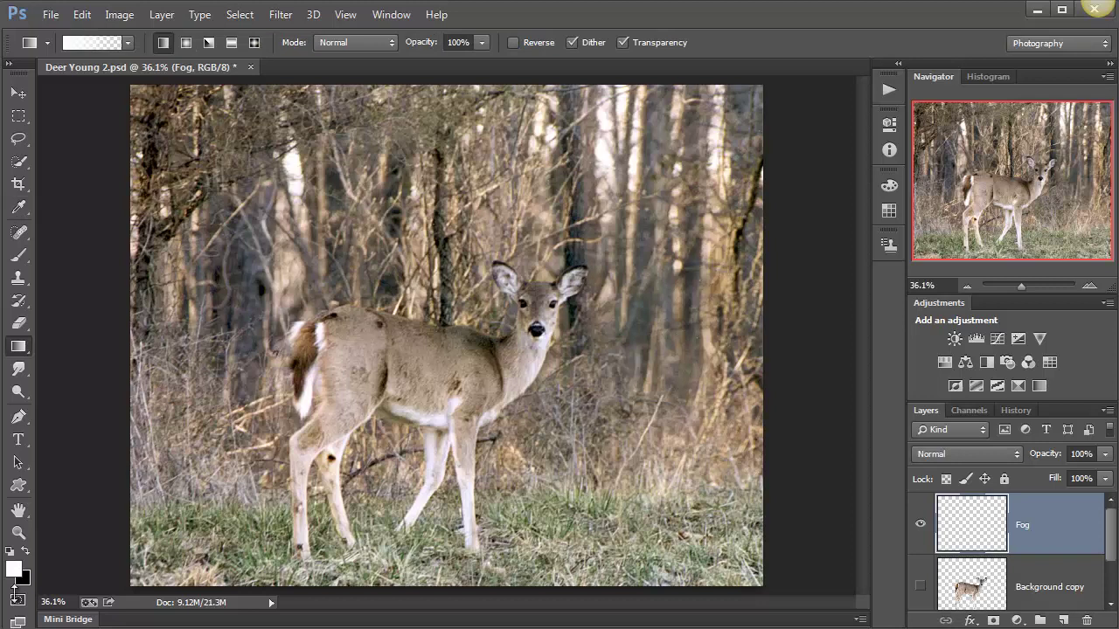
pyautogui.click(94, 47)
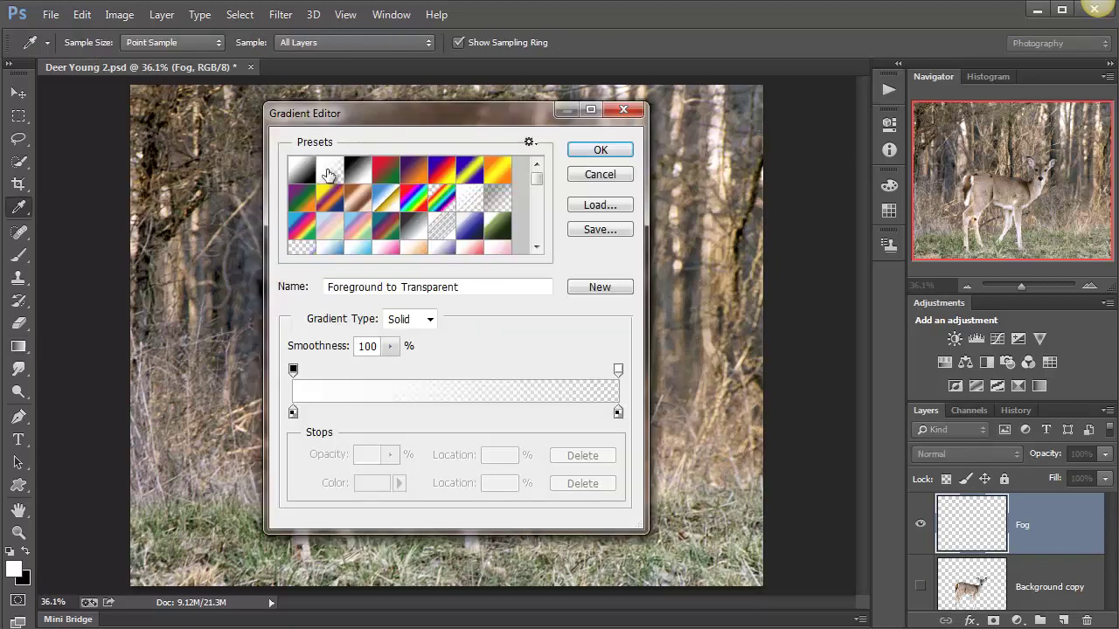
pyautogui.click(600, 151)
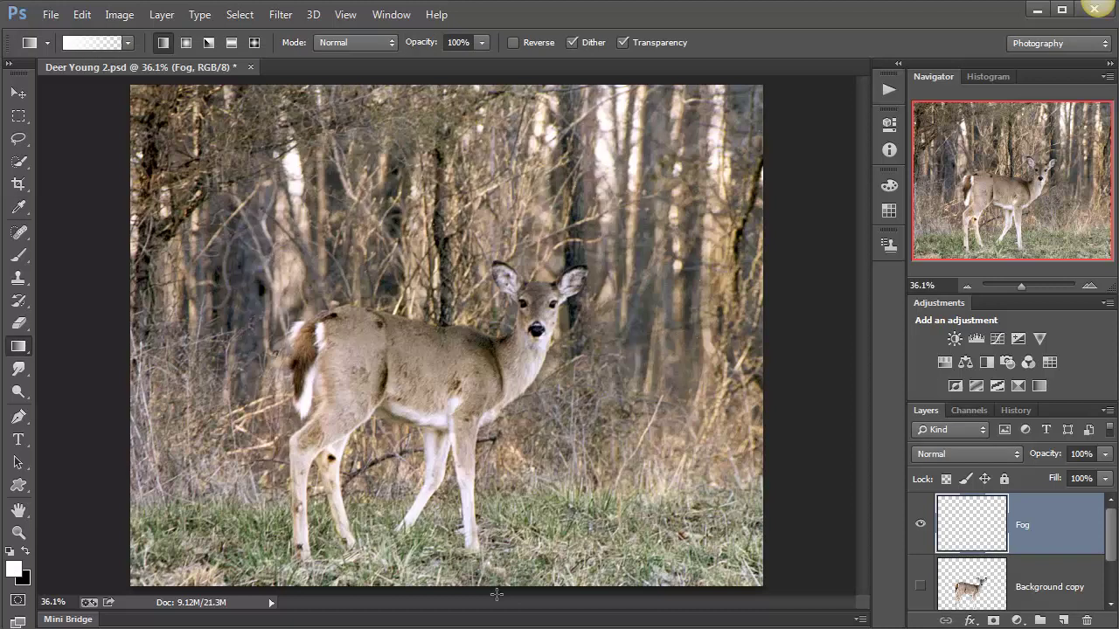
pyautogui.moveTo(491, 423); pyautogui.dragTo(509, 218)
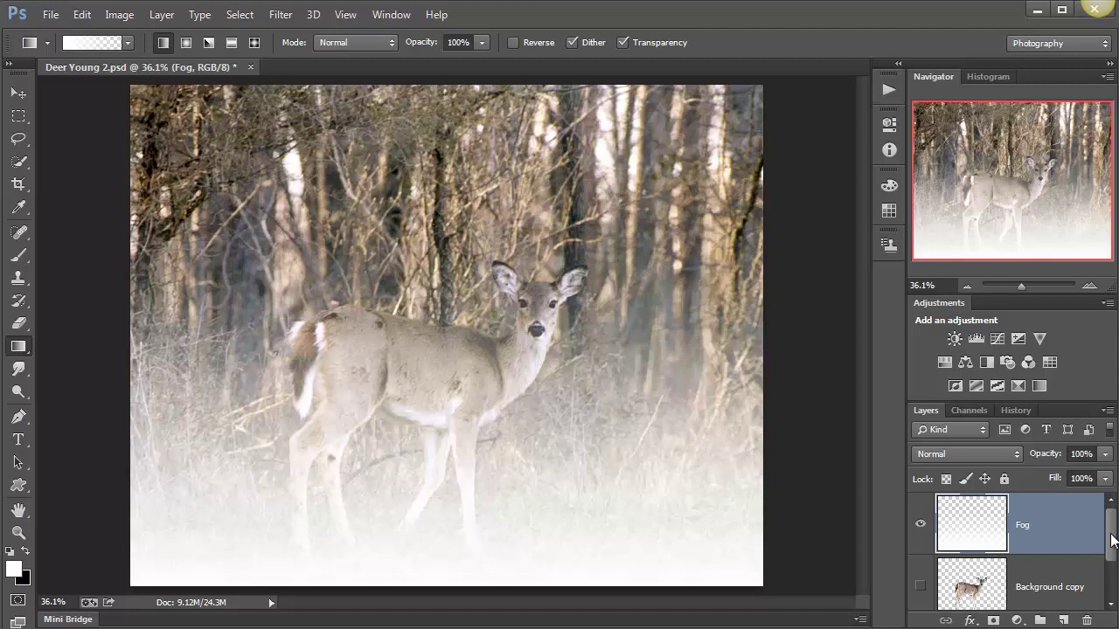
# Place the Fog layer directly beneath the Background copy layer and make the deer cut-out visible
pyautogui.moveTo(1033, 537)
pyautogui.mouseDown()
pyautogui.moveTo(1037, 600)
pyautogui.moveTo(1026, 539)
pyautogui.moveTo(1030, 551)
pyautogui.mouseUp()
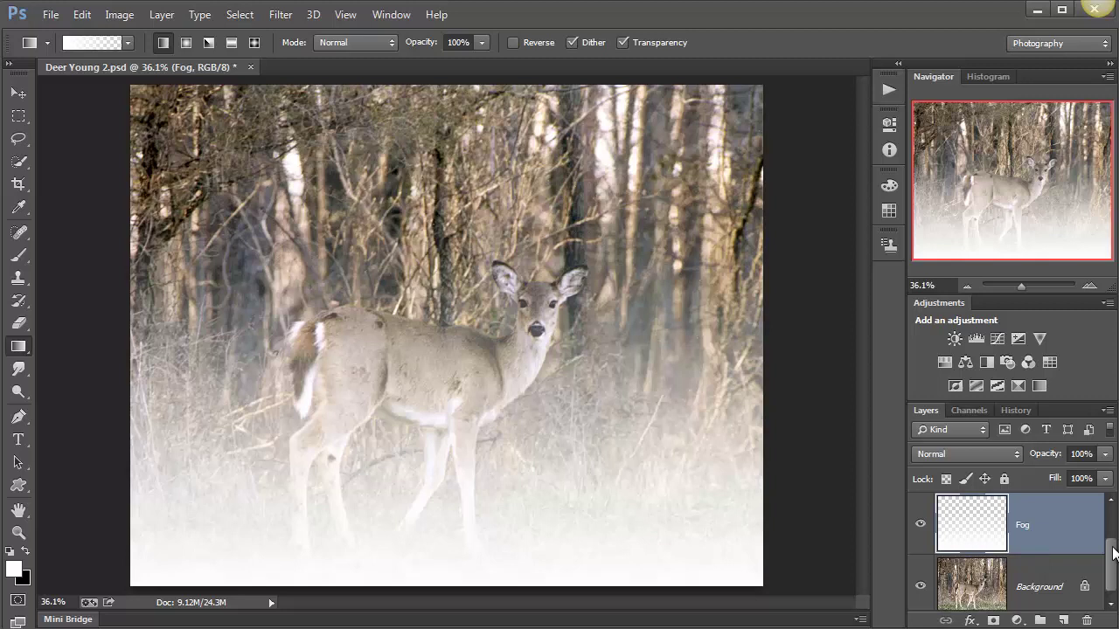
pyautogui.scroll(2, 1114, 551)
pyautogui.click(921, 522)
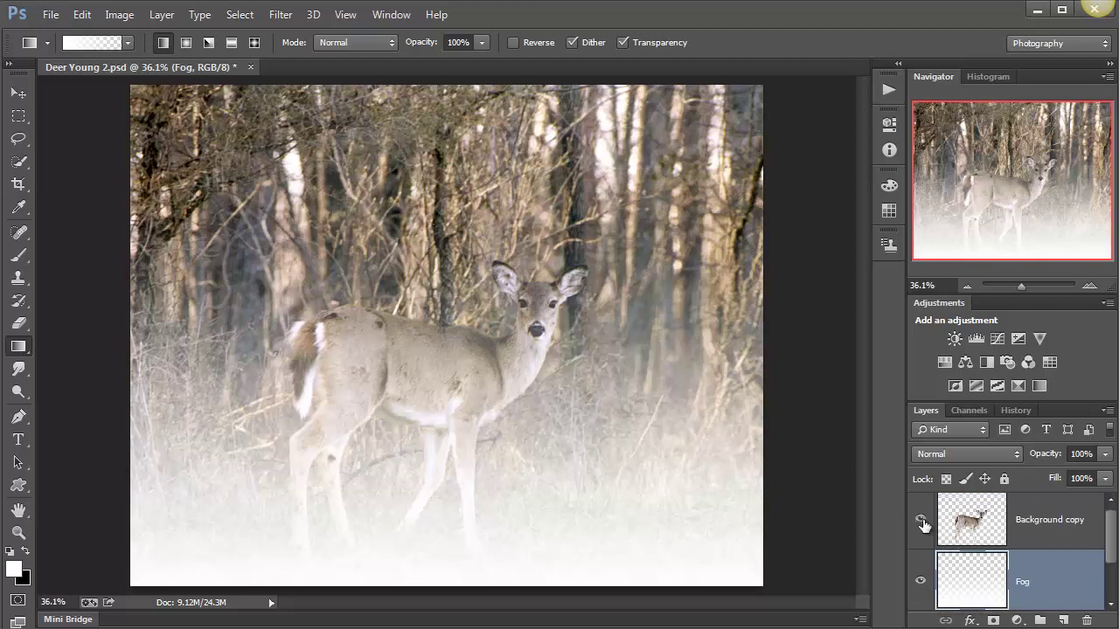
pyautogui.click(921, 523)
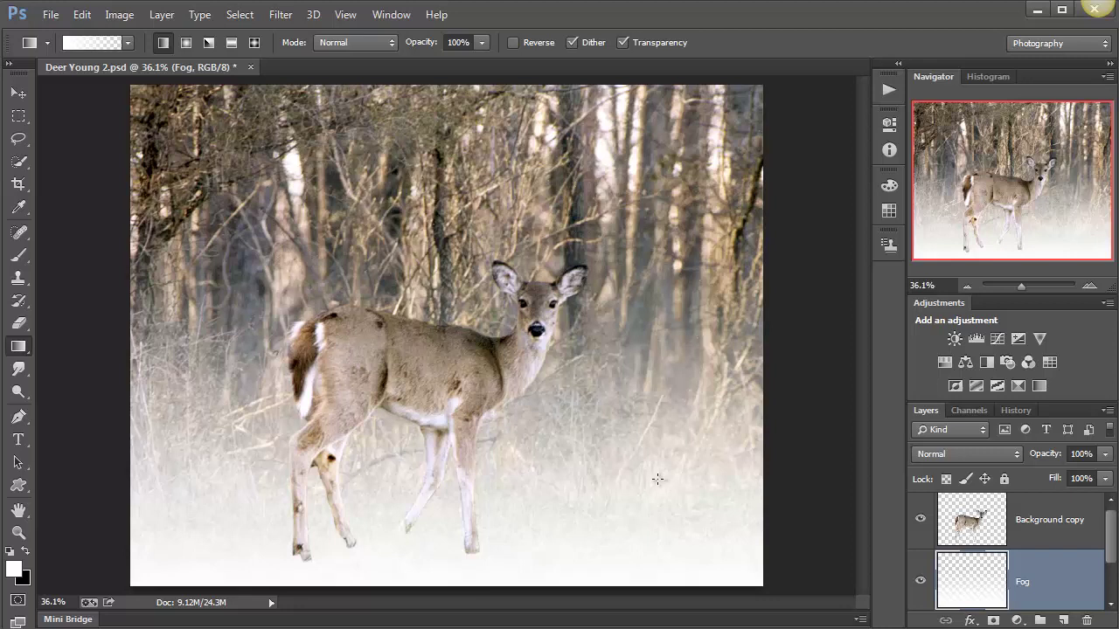
# Set the Background copy layer's opacity to 36%
pyautogui.click(1029, 520)
pyautogui.click(1106, 461)
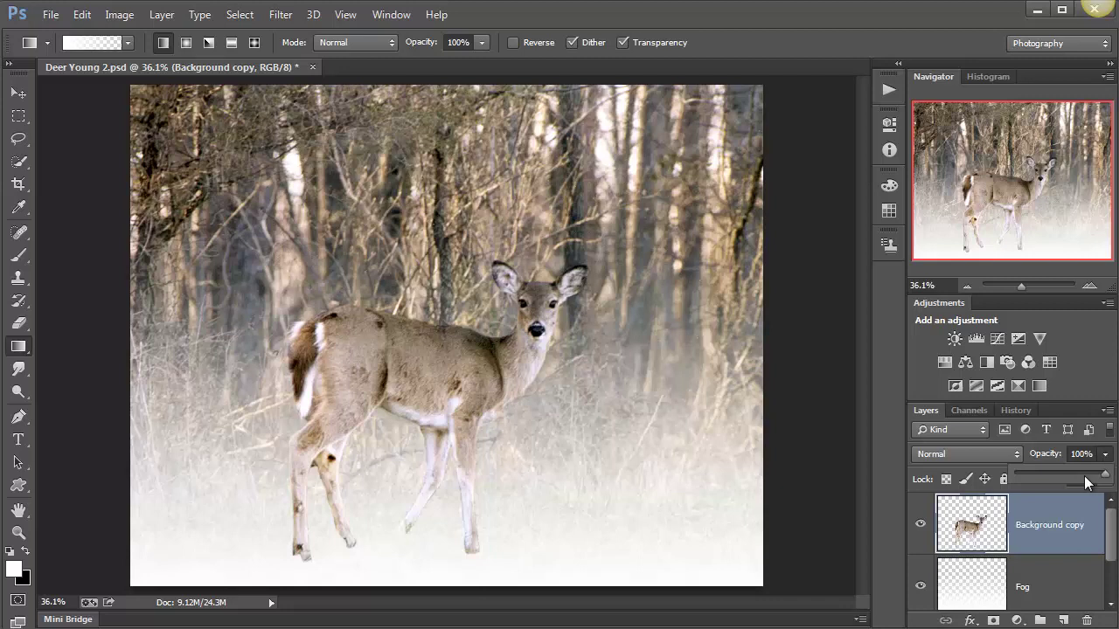
pyautogui.moveTo(1084, 478); pyautogui.dragTo(1048, 482)
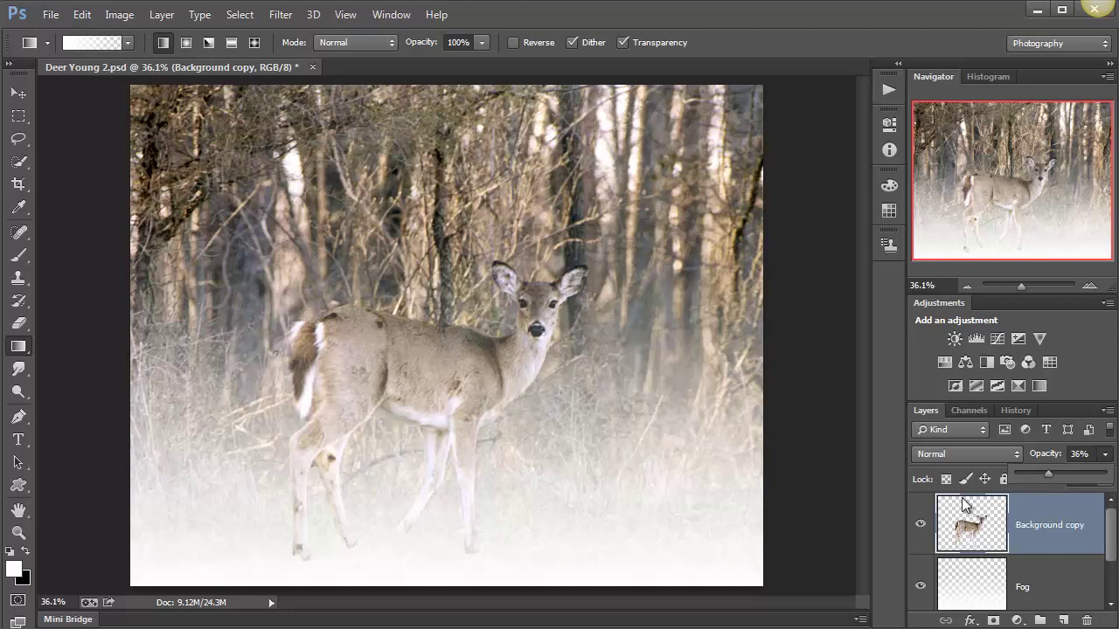
# Keep the Fog layer at 100% opacity and add a second white gradient to it, from the bottom edge up to the deer's head
pyautogui.click(1115, 542)
pyautogui.moveTo(1114, 542)
pyautogui.mouseDown()
pyautogui.moveTo(1117, 575)
pyautogui.moveTo(1110, 548)
pyautogui.mouseUp()
pyautogui.click(1042, 562)
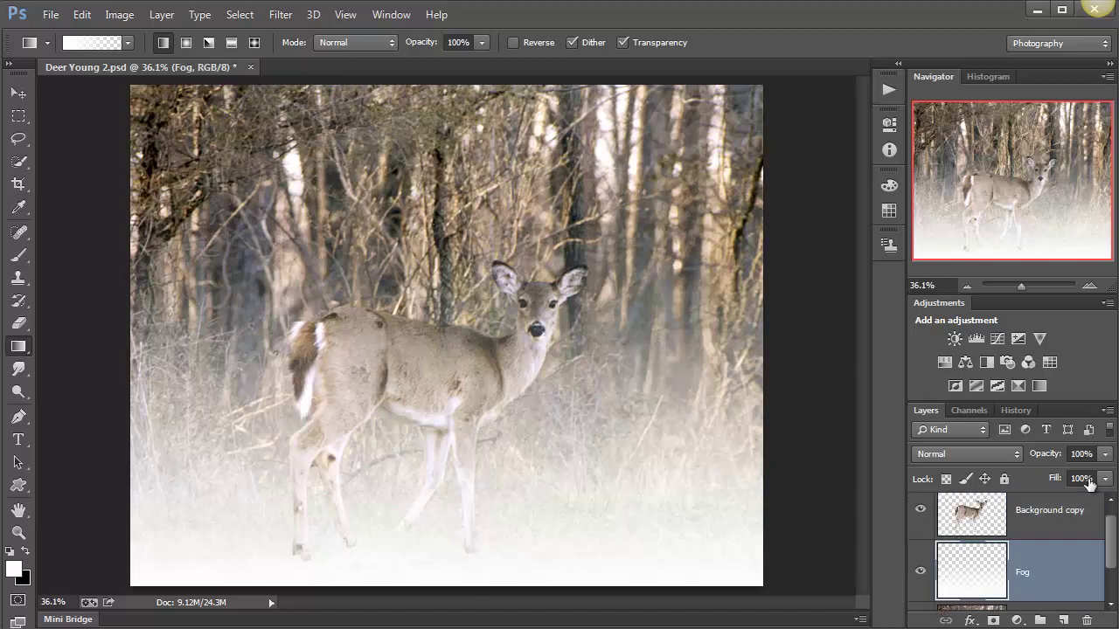
pyautogui.click(1104, 453)
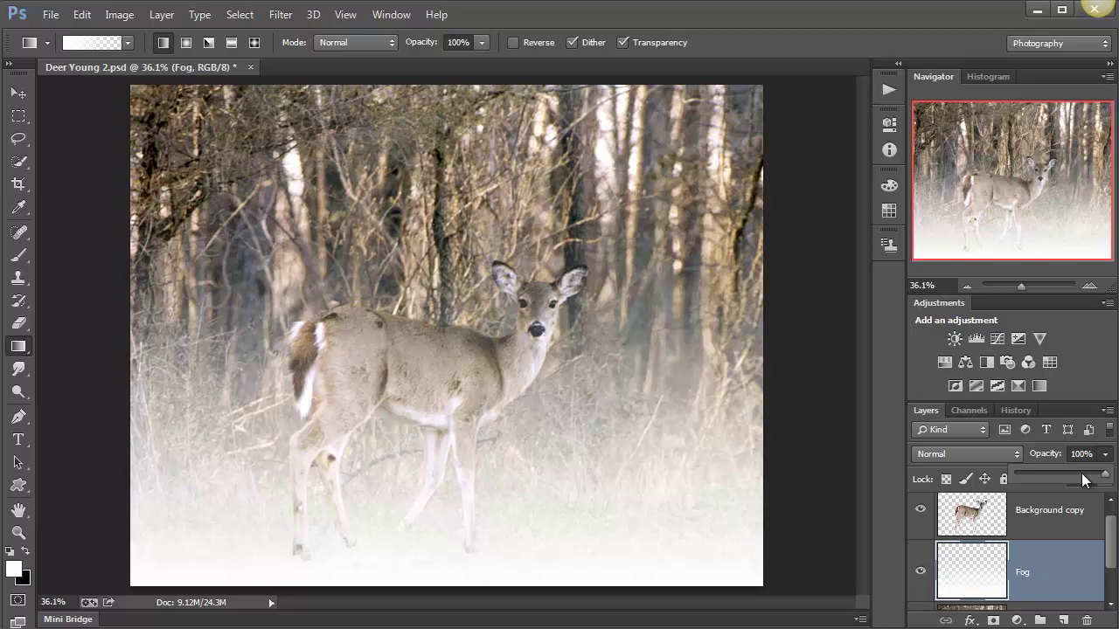
pyautogui.moveTo(1082, 479); pyautogui.dragTo(1112, 479)
pyautogui.click(947, 578)
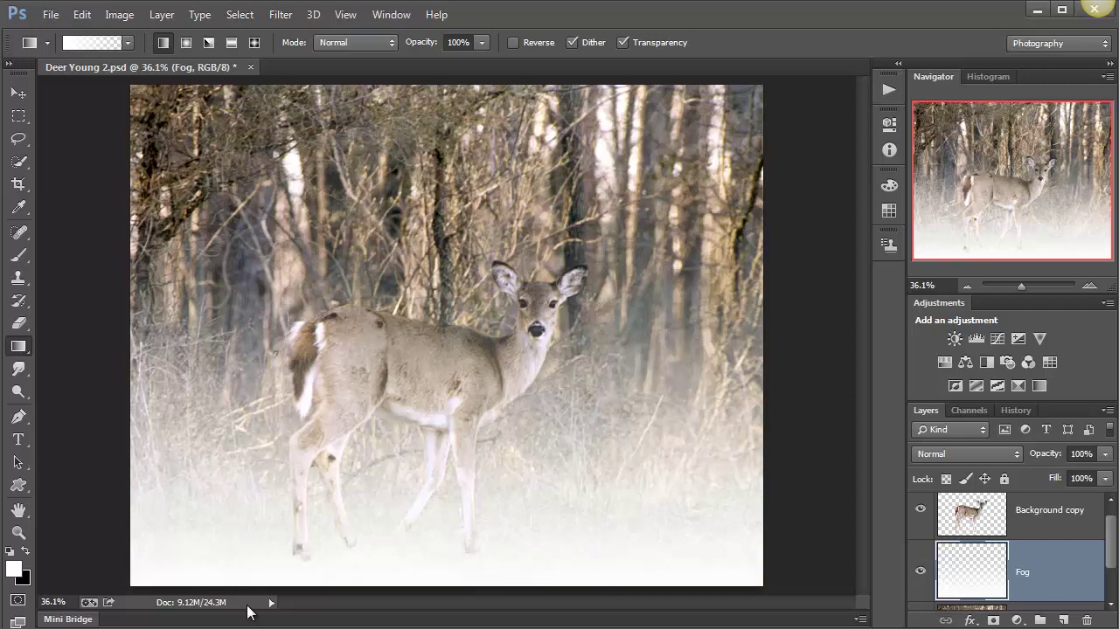
pyautogui.moveTo(409, 594); pyautogui.dragTo(410, 264)
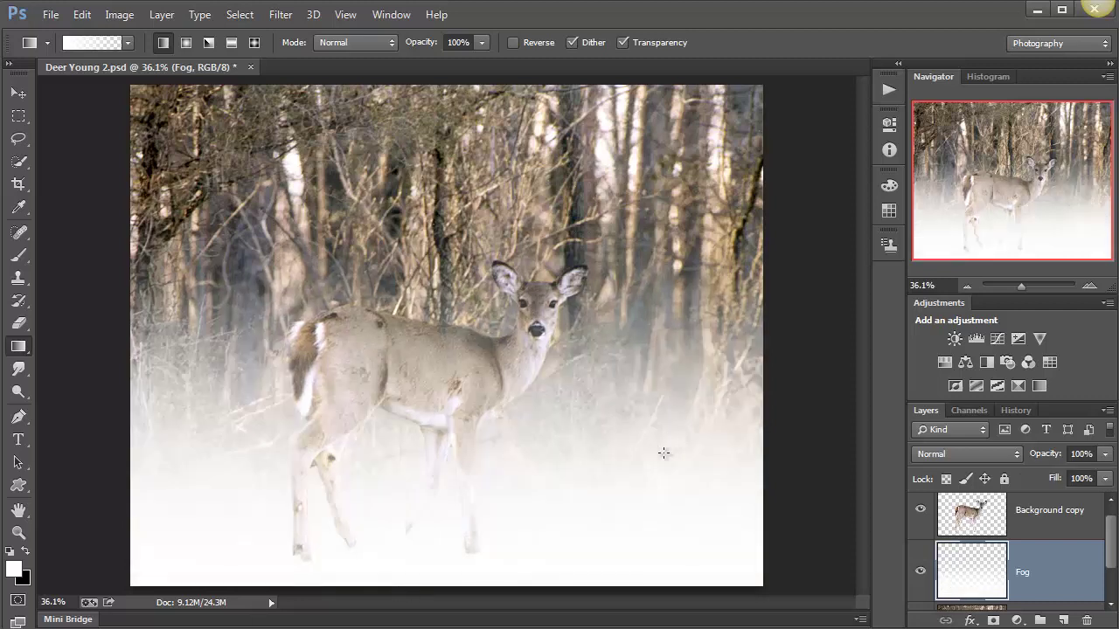
# Set the Background copy layer's opacity to 53%
pyautogui.click(1040, 522)
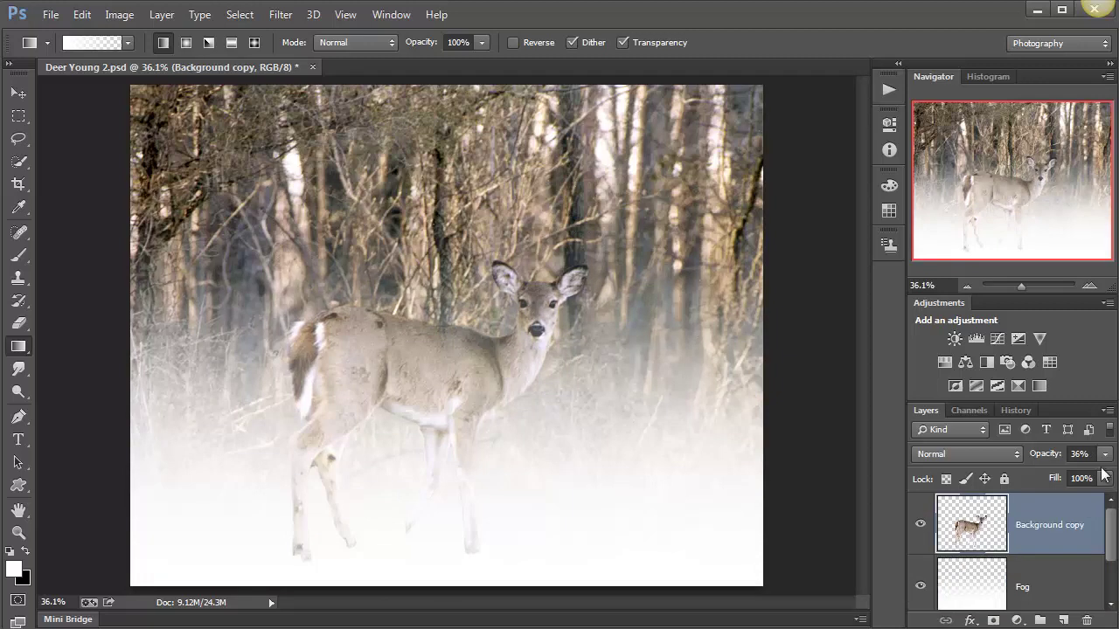
pyautogui.click(1105, 453)
pyautogui.click(1067, 473)
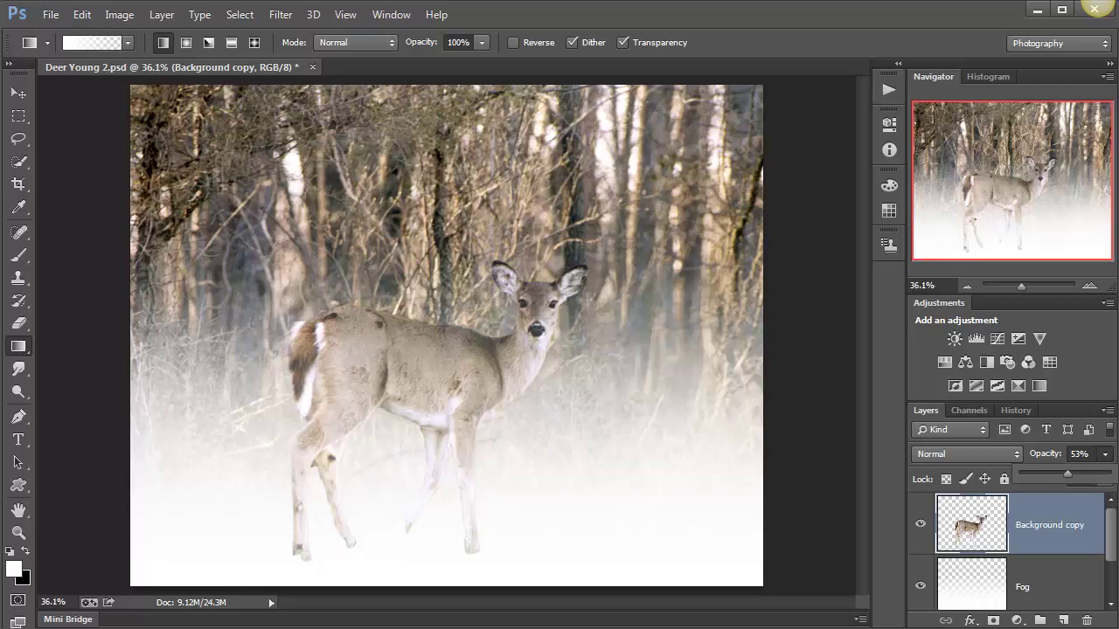
# Add a white layer mask to the Background copy layer
pyautogui.click(1097, 7)
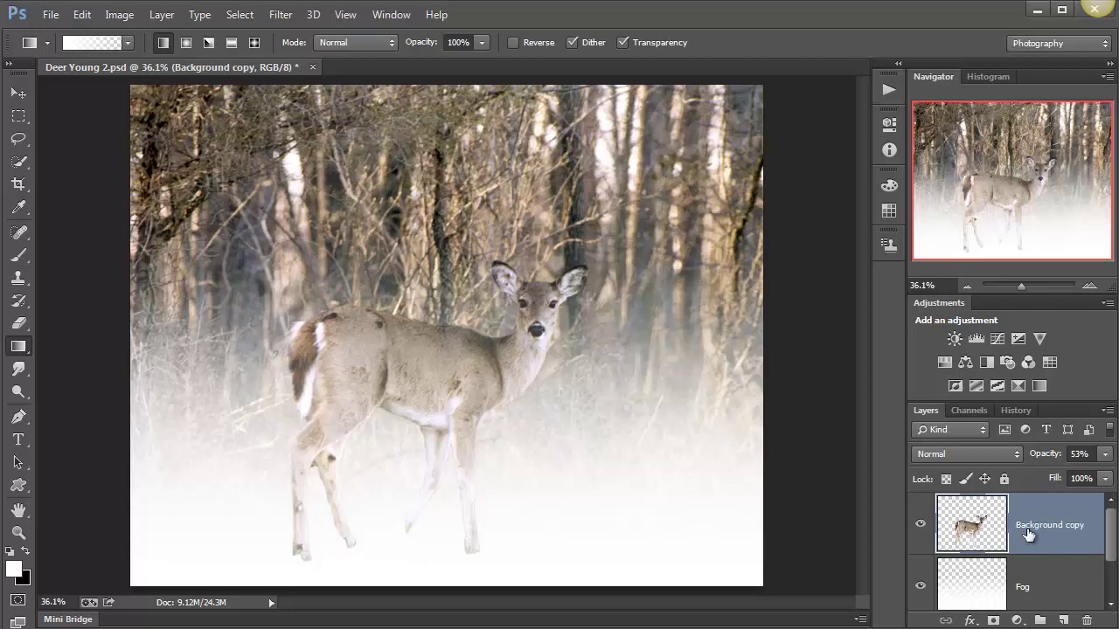
pyautogui.click(992, 622)
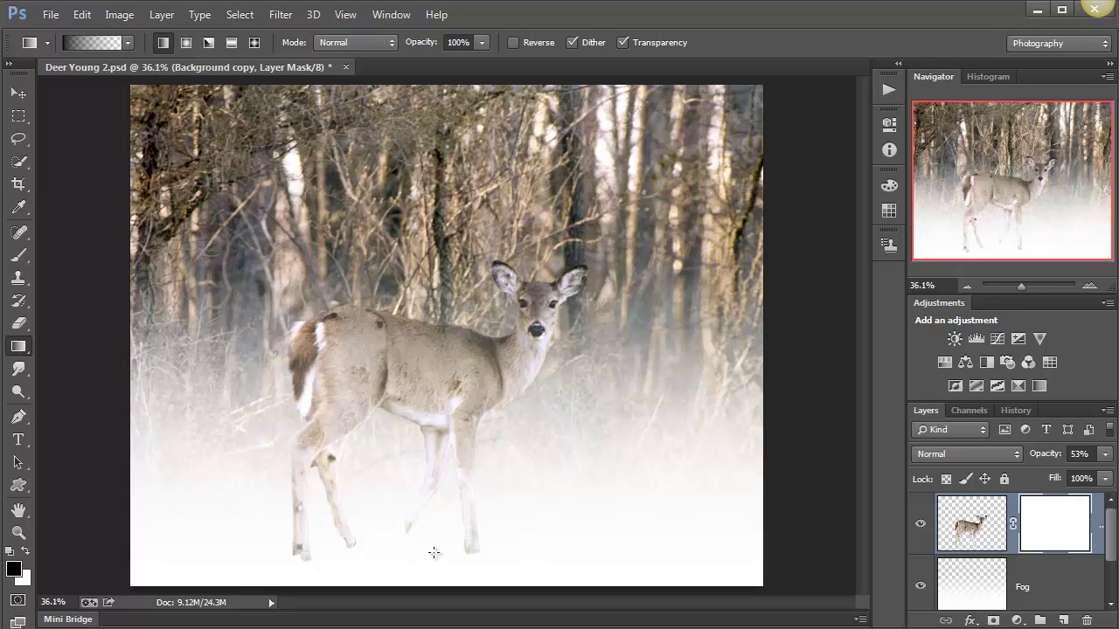
# Set up the Brush tool with a size of 125 and 30% opacity for painting on the layer mask
pyautogui.press(']')
pyautogui.press(']')
pyautogui.press(']')
pyautogui.press(']')
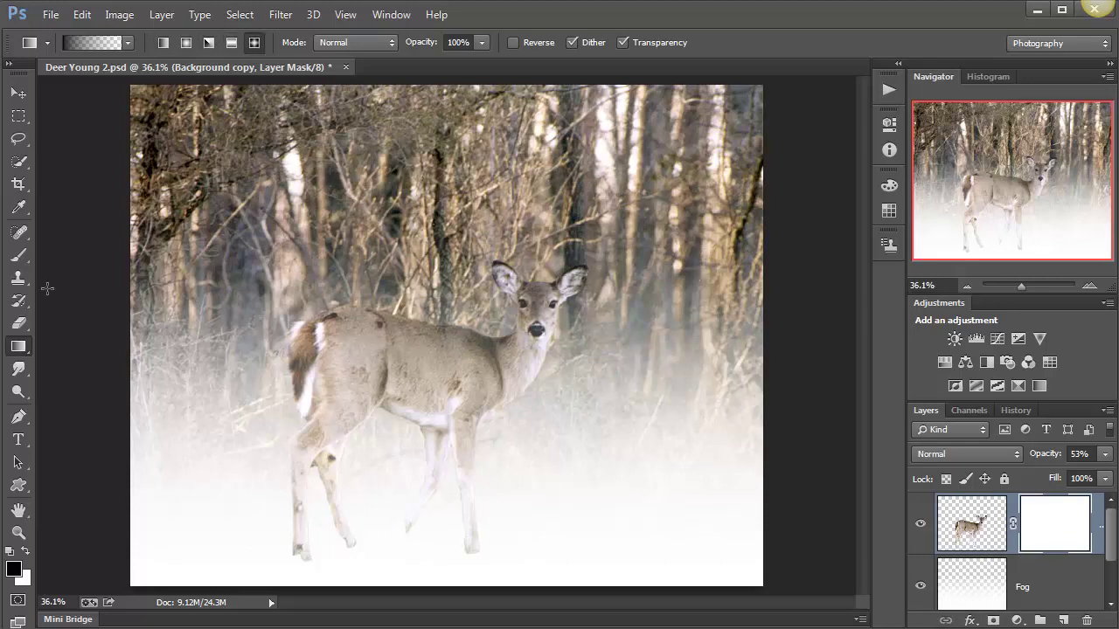
pyautogui.click(19, 255)
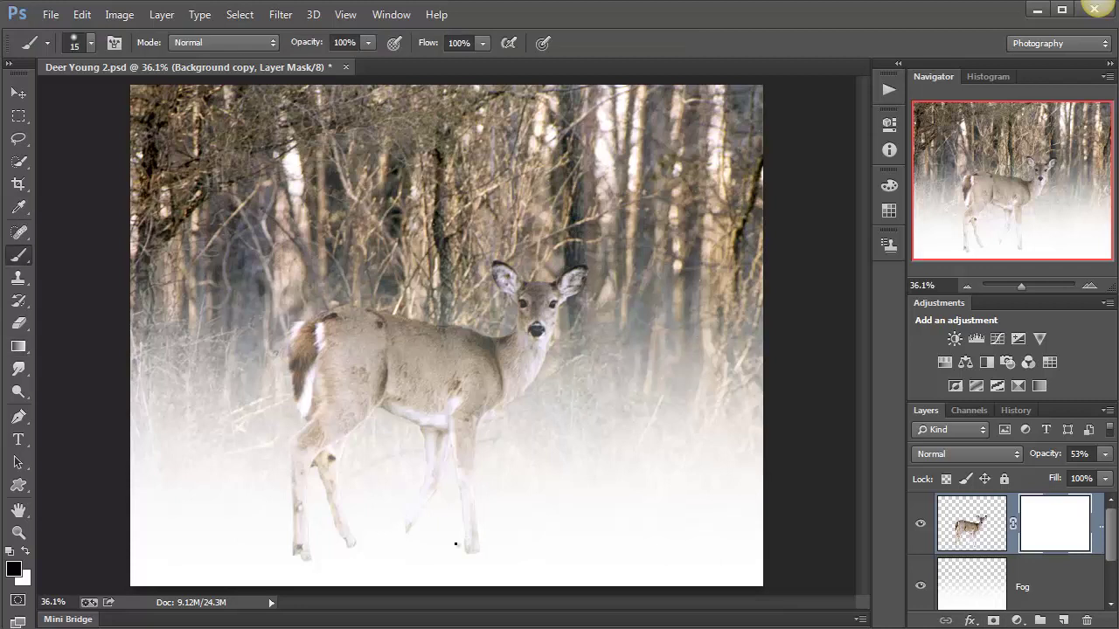
pyautogui.press(']')
pyautogui.press(']')
pyautogui.press(']')
pyautogui.press(']')
pyautogui.press(']')
pyautogui.press(']')
pyautogui.press(']')
pyautogui.press(']')
pyautogui.press(']')
pyautogui.press(']')
pyautogui.click(370, 41)
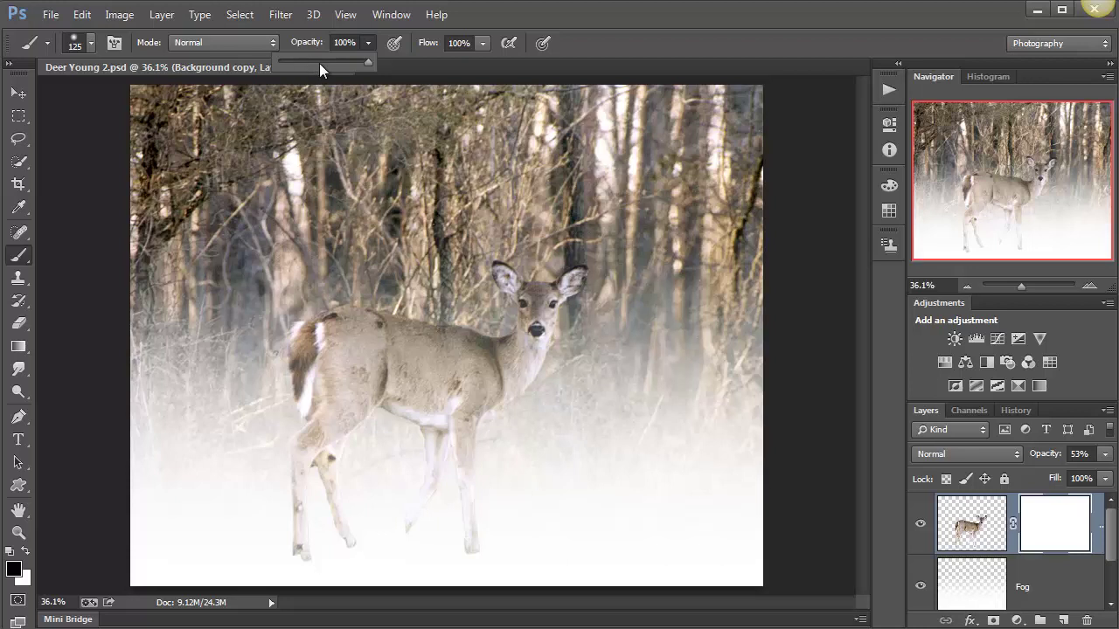
pyautogui.click(300, 61)
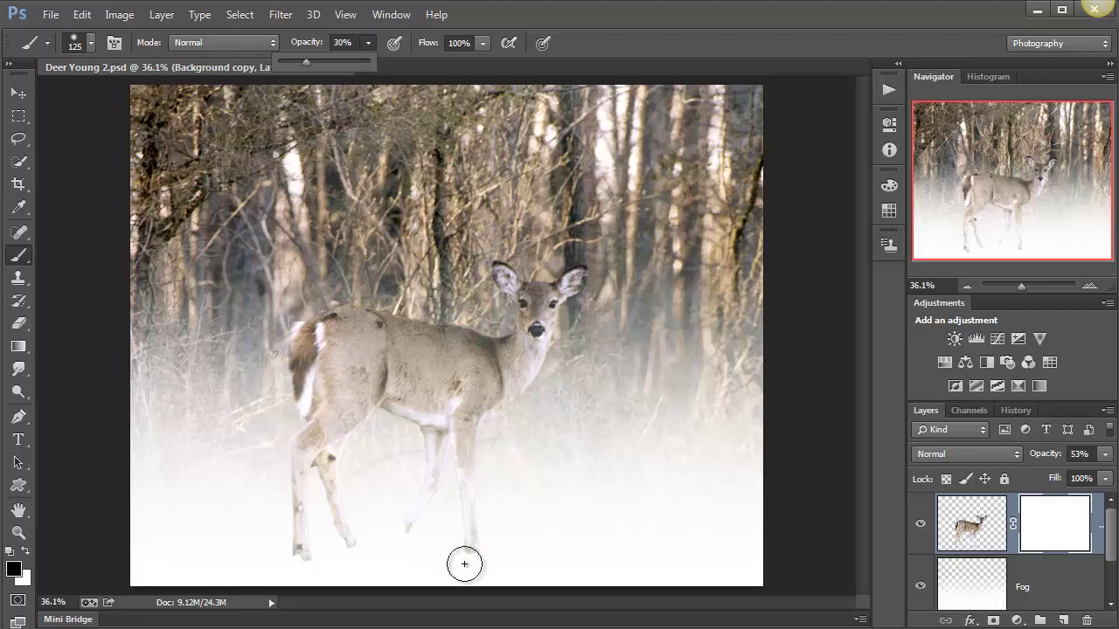
# Paint black on the Background copy layer's mask over the deer's hooves and lower legs to fade them into the fog
pyautogui.moveTo(467, 564)
pyautogui.mouseDown()
pyautogui.moveTo(483, 526)
pyautogui.moveTo(485, 552)
pyautogui.mouseUp()
pyautogui.moveTo(414, 548)
pyautogui.mouseDown()
pyautogui.moveTo(404, 514)
pyautogui.moveTo(408, 546)
pyautogui.mouseUp()
pyautogui.moveTo(318, 523)
pyautogui.mouseDown()
pyautogui.moveTo(345, 535)
pyautogui.moveTo(349, 574)
pyautogui.moveTo(340, 512)
pyautogui.moveTo(355, 552)
pyautogui.moveTo(294, 545)
pyautogui.mouseUp()
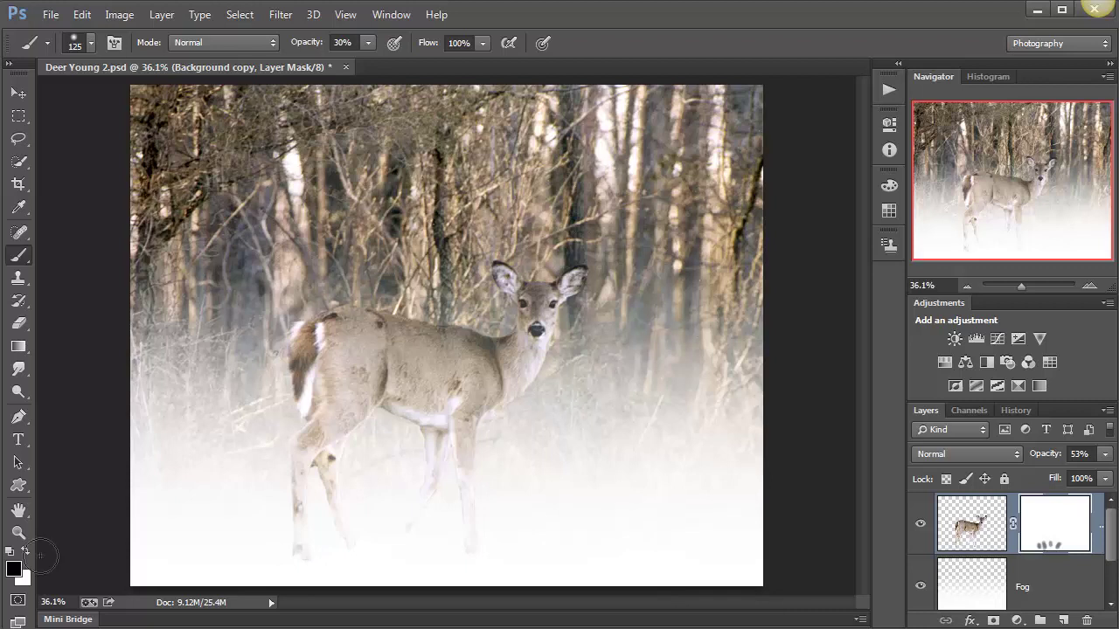
# Paint white at 21% brush opacity on the mask over the deer's lower legs and hooves to bring back some detail
pyautogui.click(26, 551)
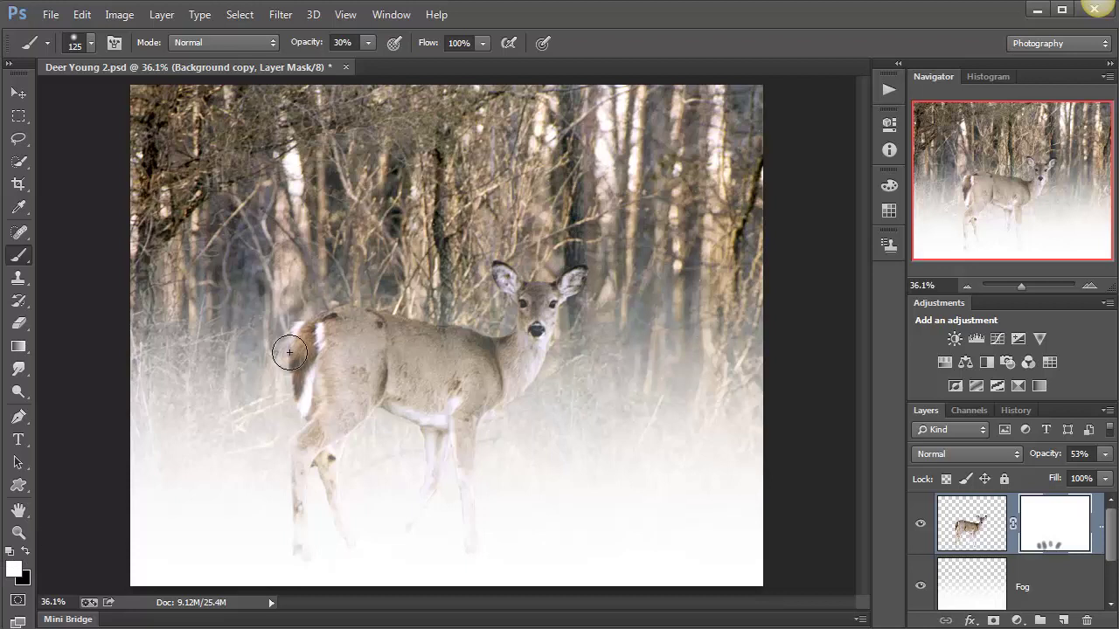
pyautogui.click(368, 42)
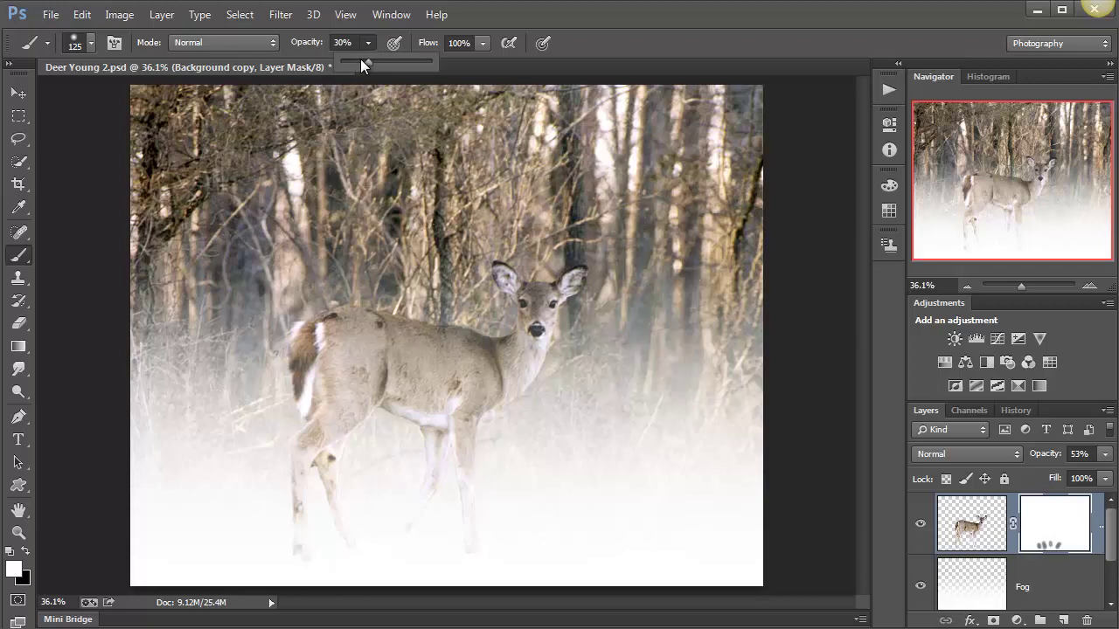
pyautogui.click(360, 61)
pyautogui.moveTo(457, 494)
pyautogui.mouseDown()
pyautogui.moveTo(460, 532)
pyautogui.moveTo(466, 495)
pyautogui.mouseUp()
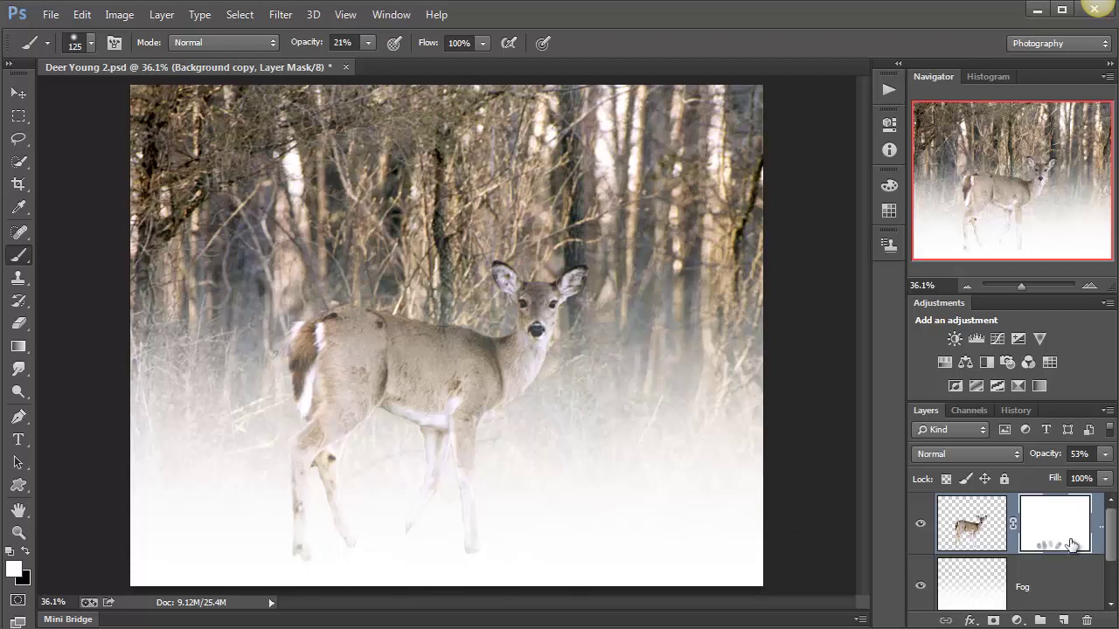
# Switch back to black and brush over the deer's hooves on the mask at 21% opacity to fade them again
pyautogui.press('x')
pyautogui.moveTo(466, 552)
pyautogui.mouseDown()
pyautogui.moveTo(464, 527)
pyautogui.moveTo(477, 539)
pyautogui.mouseUp()
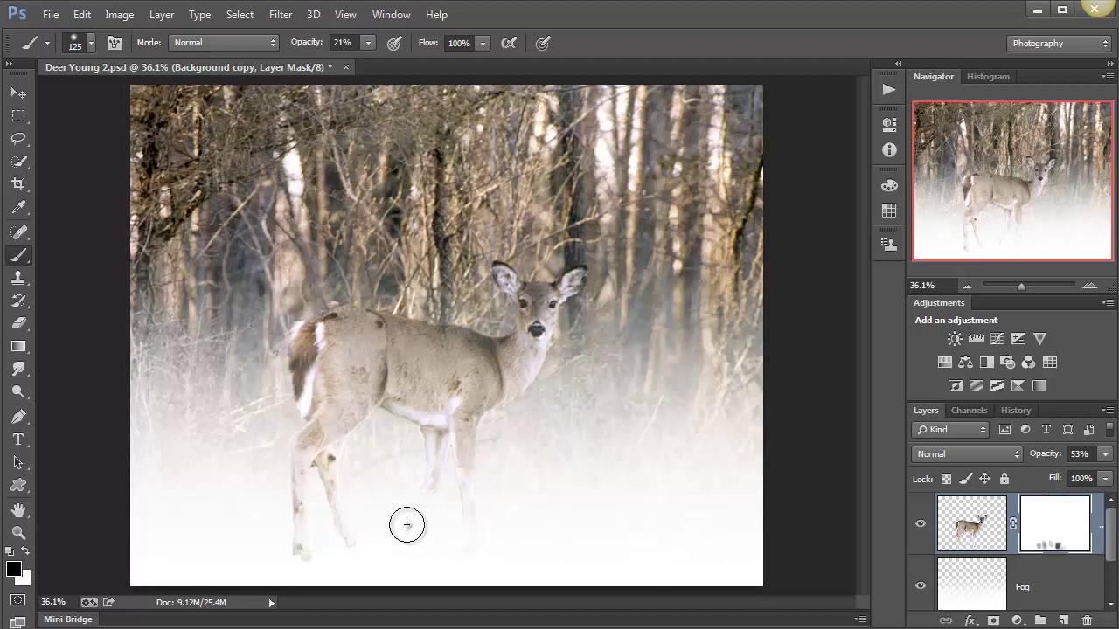
pyautogui.moveTo(406, 524)
pyautogui.mouseDown()
pyautogui.moveTo(284, 556)
pyautogui.moveTo(393, 537)
pyautogui.moveTo(289, 554)
pyautogui.mouseUp()
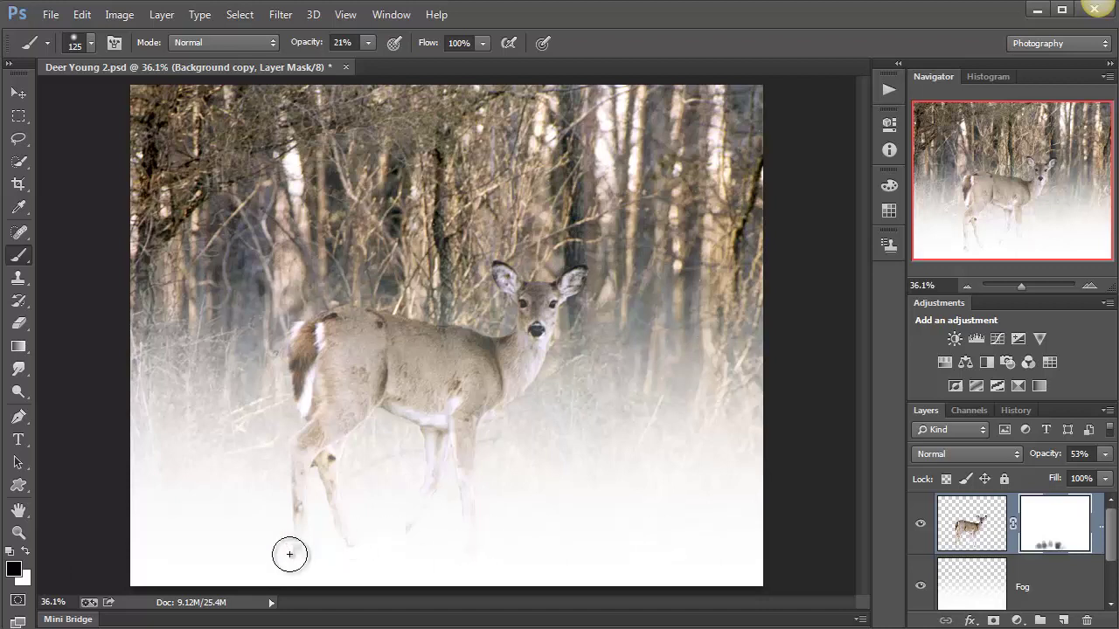